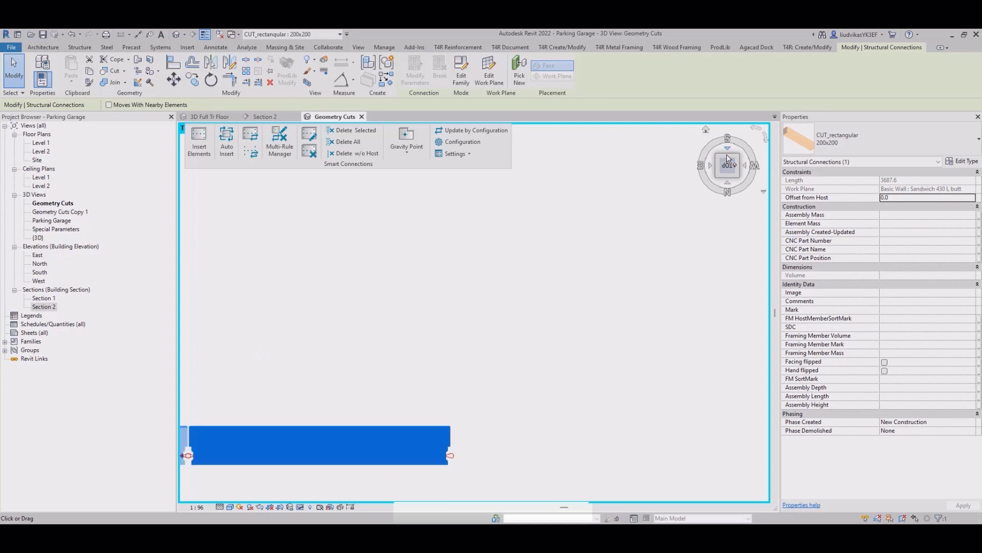
# Examine the connections and geometry cuts at the sandwich walls' corner and joints from above, ending in an angled 3D view
pyautogui.click(610, 285)
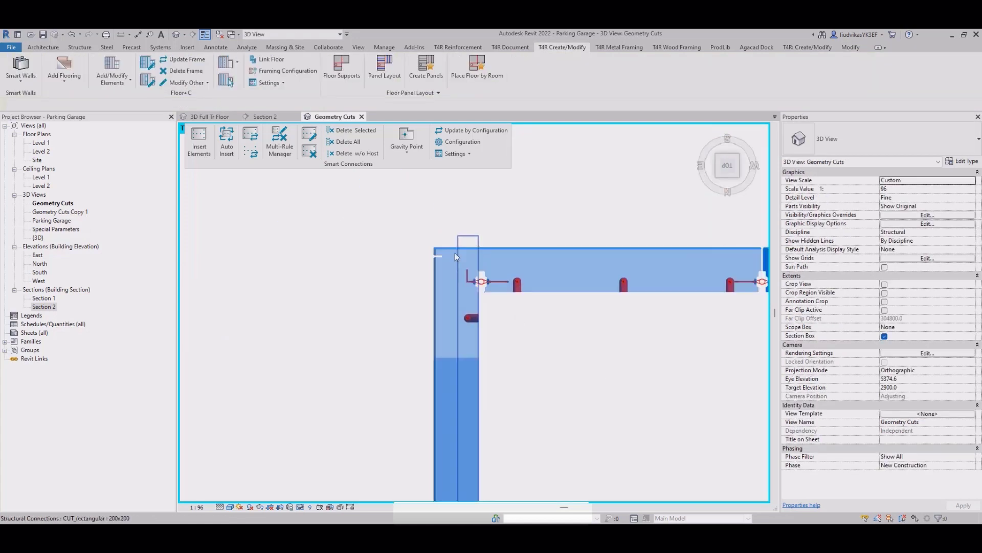
pyautogui.scroll(5, 454, 252)
pyautogui.moveTo(644, 414); pyautogui.dragTo(462, 388, button='middle')
pyautogui.scroll(-2, 462, 388)
pyautogui.moveTo(626, 399); pyautogui.dragTo(663, 350, button='middle')
pyautogui.moveTo(528, 443); pyautogui.dragTo(480, 320, button='middle')
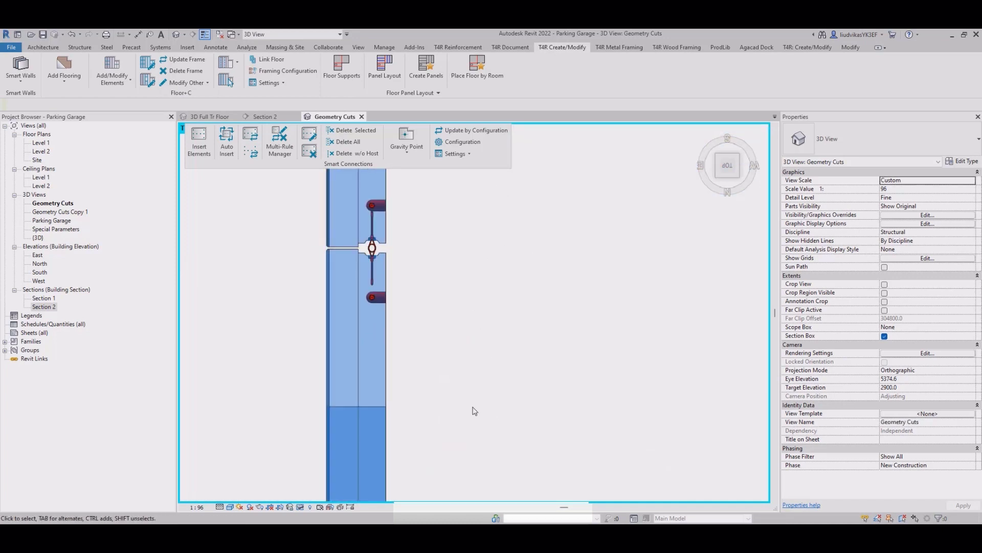
pyautogui.moveTo(471, 408); pyautogui.dragTo(487, 245, button='middle')
pyautogui.scroll(-1, 483, 352)
pyautogui.moveTo(474, 318); pyautogui.dragTo(478, 254, button='middle')
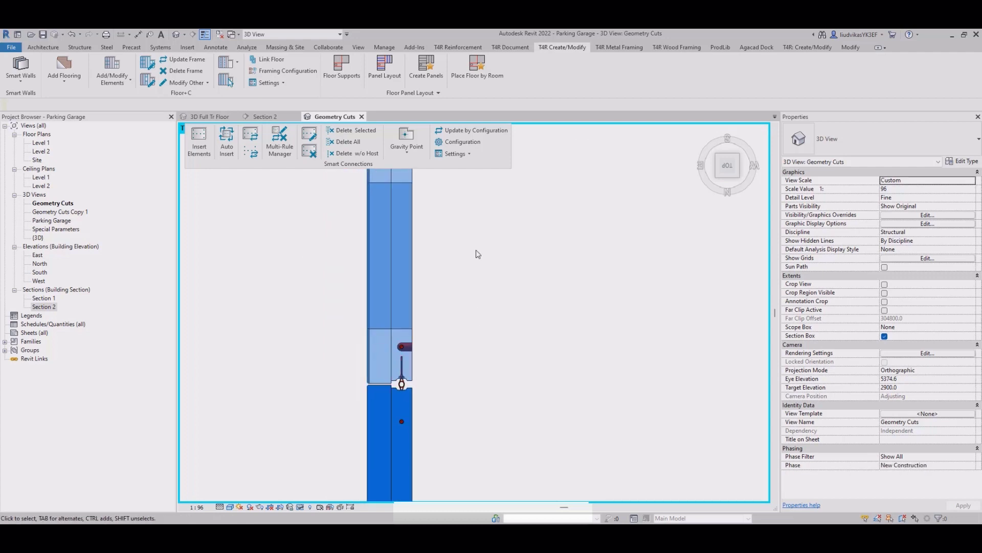
pyautogui.scroll(-3, 474, 303)
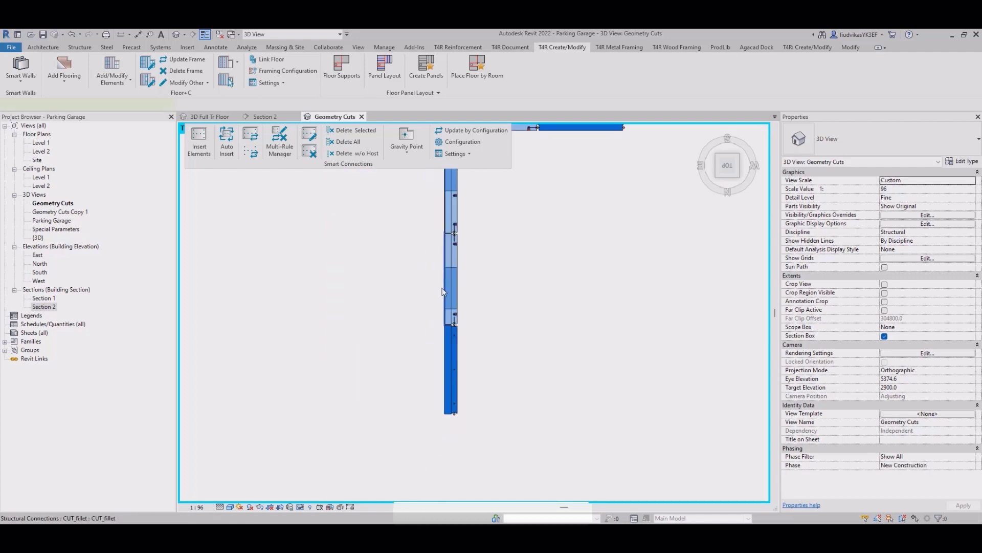
pyautogui.click(444, 290)
pyautogui.keyDown('shift'); pyautogui.moveTo(376, 395); pyautogui.dragTo(501, 316, button='middle'); pyautogui.keyUp('shift')
pyautogui.click(517, 263)
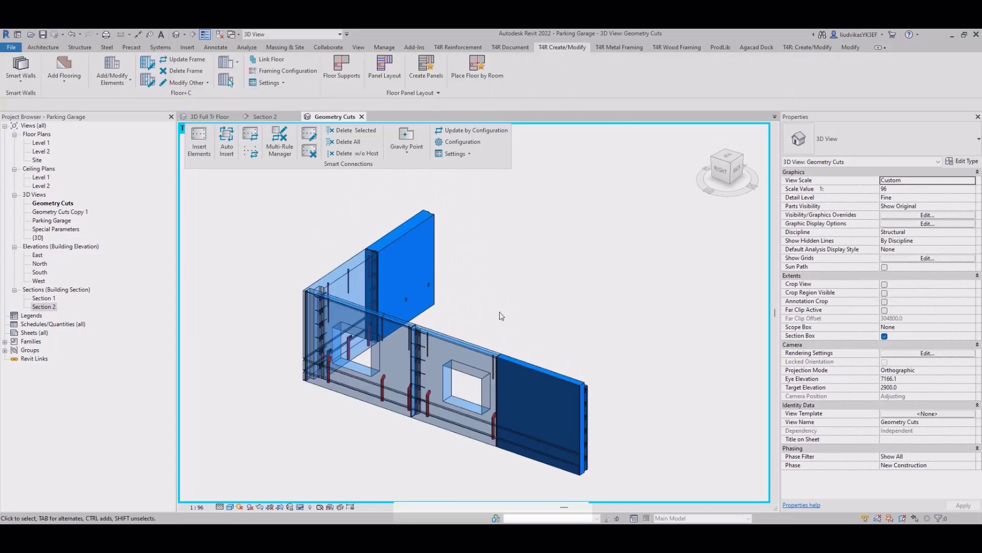
# Reset the temporary hide/isolate in the Geometry Cuts view and bring the massive-wall building into view
pyautogui.click(302, 507)
pyautogui.click(328, 496)
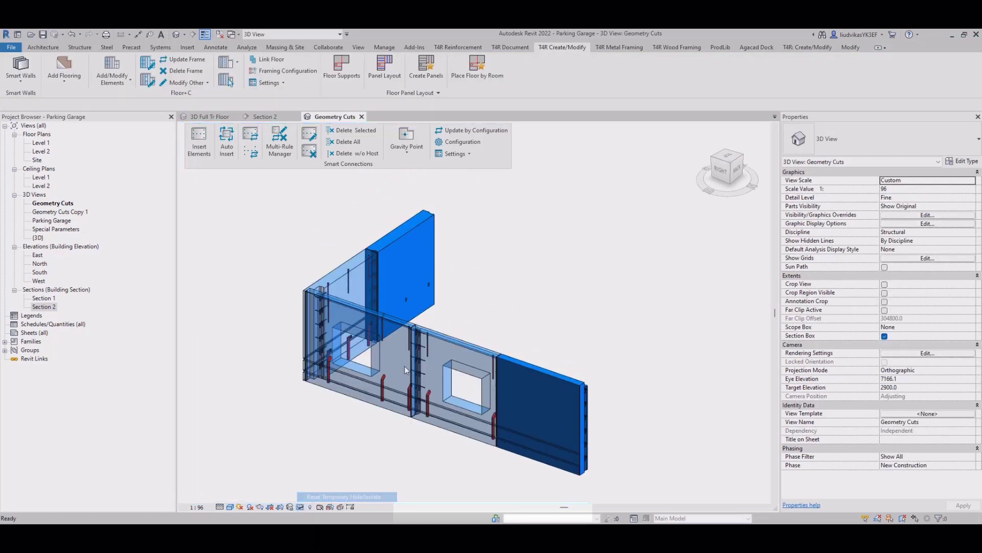
pyautogui.scroll(-5, 513, 272)
pyautogui.moveTo(546, 326); pyautogui.dragTo(296, 280, button='middle')
pyautogui.scroll(2, 521, 317)
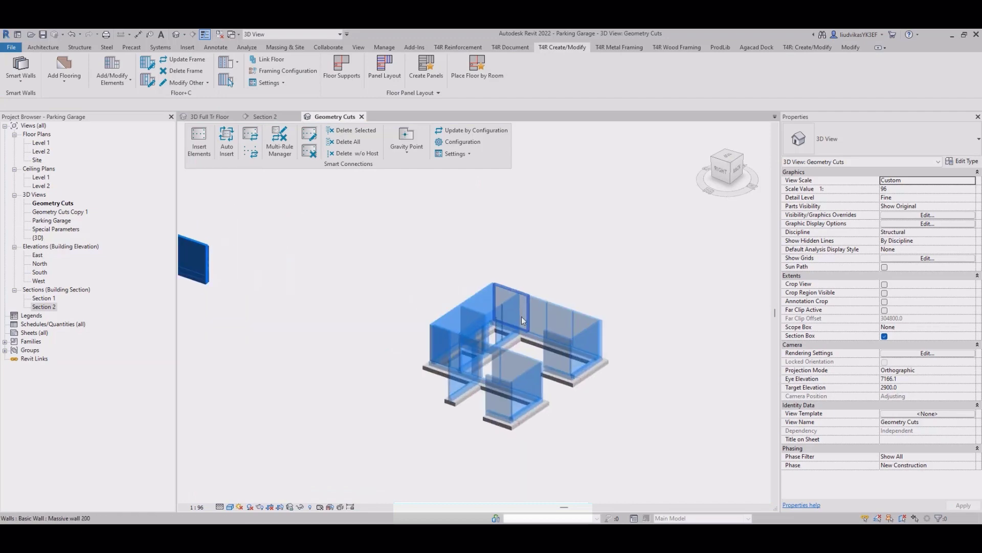
# Load the saved LTEND selection to select the massive walls and auto-insert their connection elements
pyautogui.keyDown('shift'); pyautogui.moveTo(552, 383); pyautogui.dragTo(552, 378, button='middle'); pyautogui.keyUp('shift')
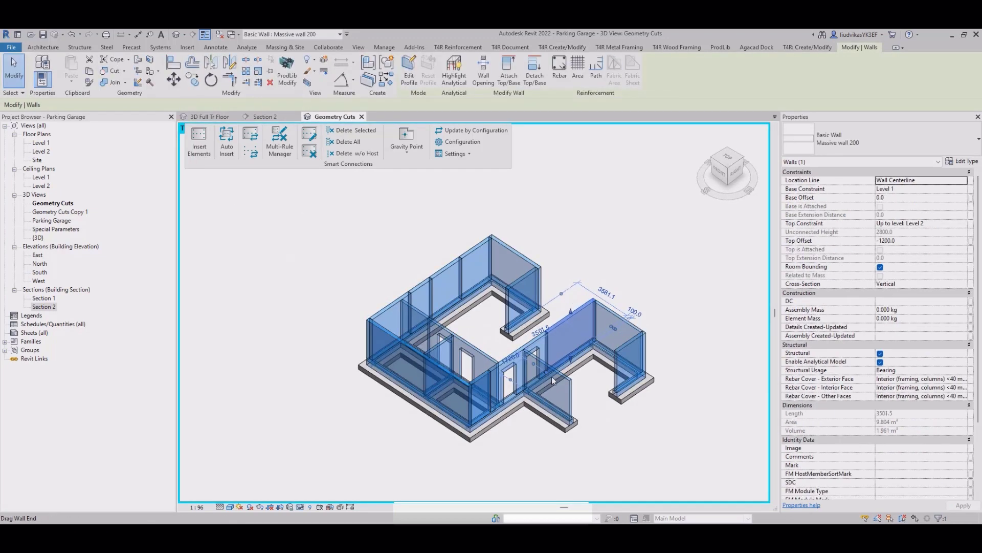
pyautogui.scroll(2, 551, 376)
pyautogui.keyDown('ctrl'); pyautogui.click(575, 320); pyautogui.keyUp('ctrl')
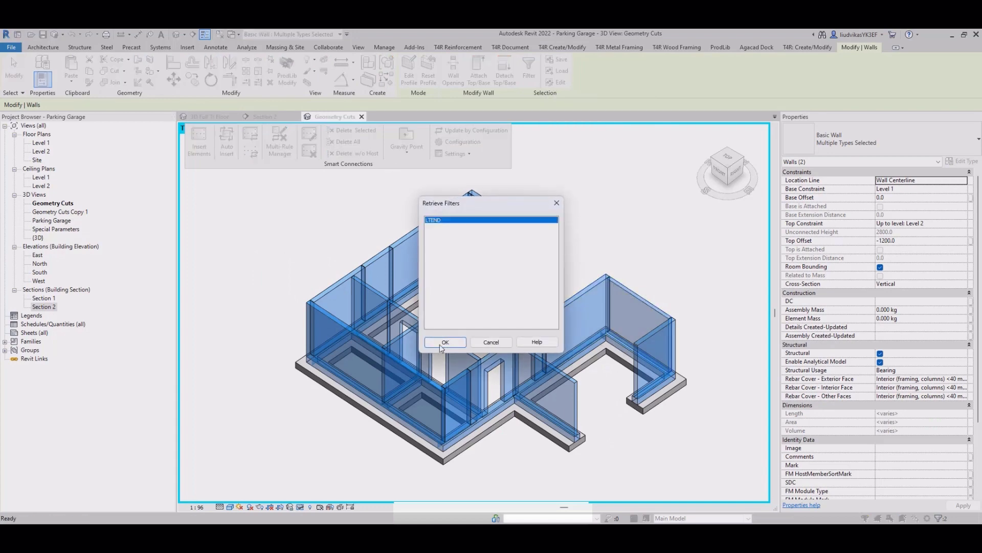
pyautogui.click(443, 343)
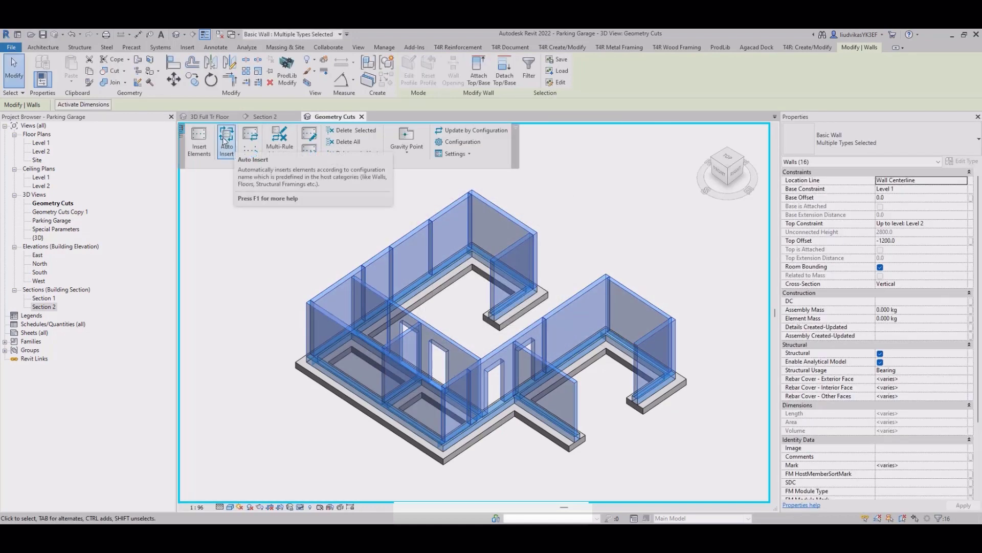
pyautogui.click(224, 141)
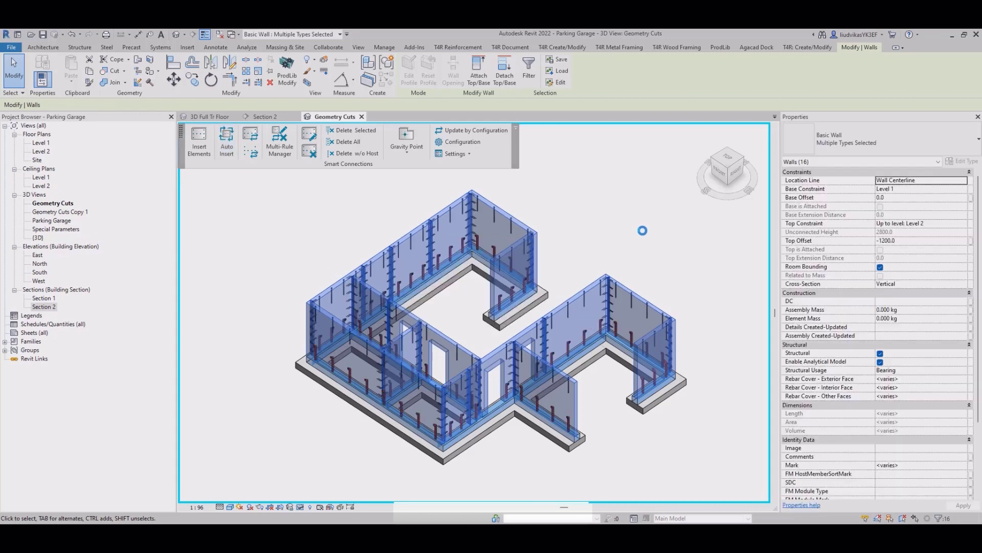
pyautogui.click(645, 235)
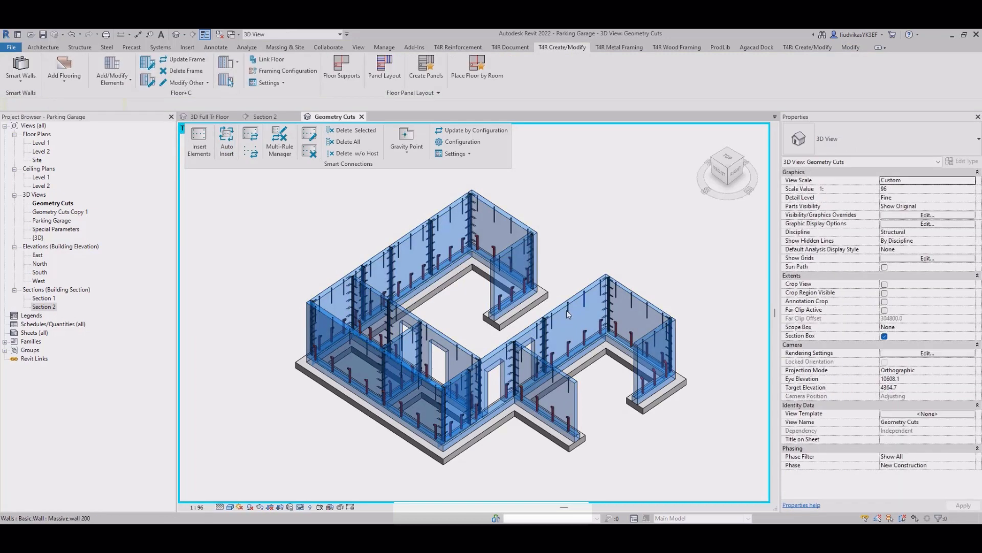
# Inspect the inserted connections at the massive walls' outer corners from the top view
pyautogui.click(543, 338)
pyautogui.click(727, 157)
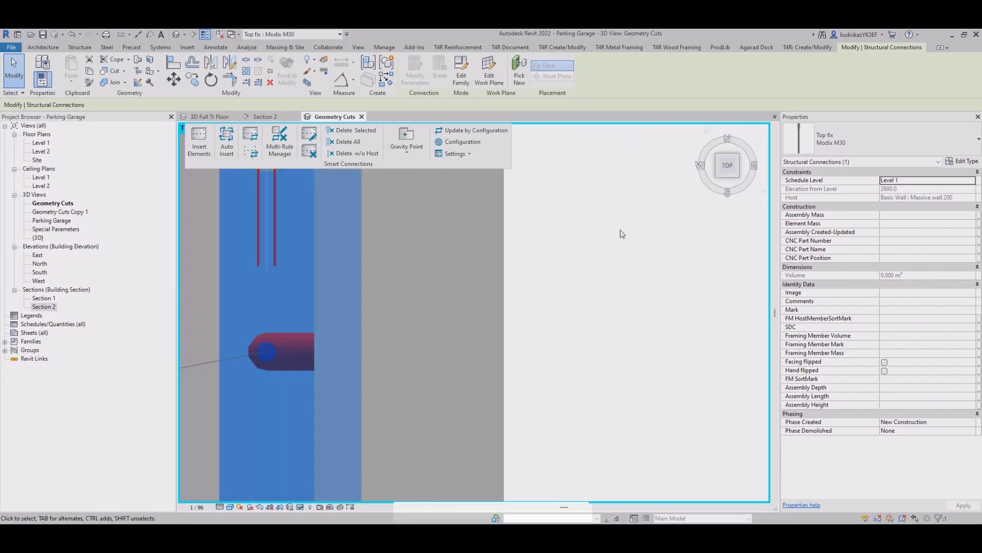
pyautogui.moveTo(350, 316); pyautogui.dragTo(555, 279, button='middle')
pyautogui.scroll(-10, 555, 278)
pyautogui.click(618, 242)
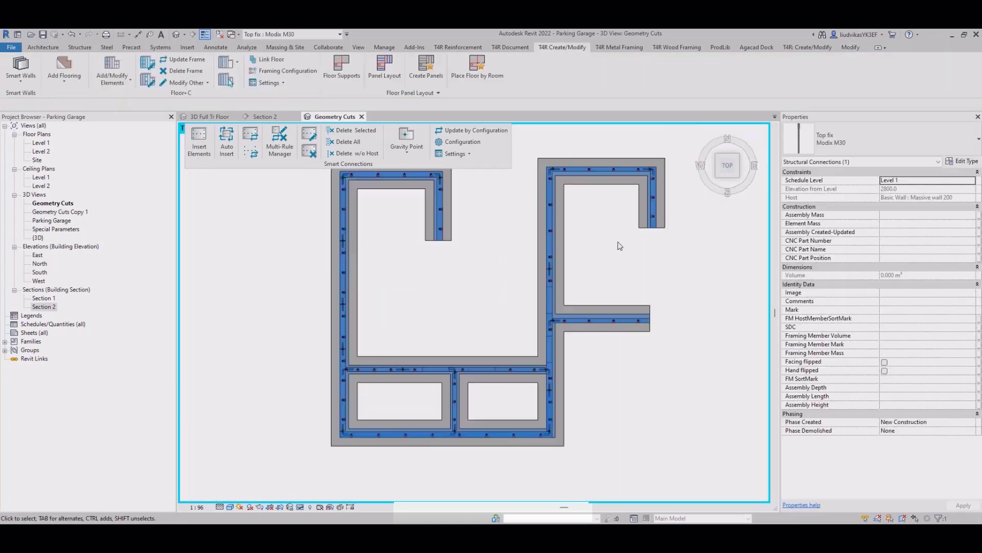
pyautogui.scroll(2, 524, 346)
pyautogui.scroll(8, 574, 273)
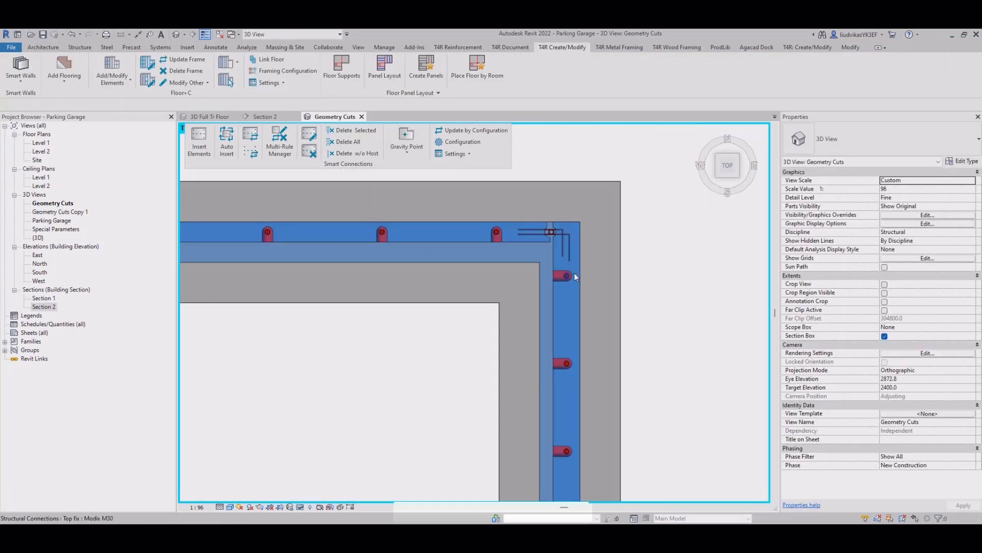
pyautogui.moveTo(332, 331); pyautogui.dragTo(579, 310, button='middle')
pyautogui.scroll(-2, 549, 330)
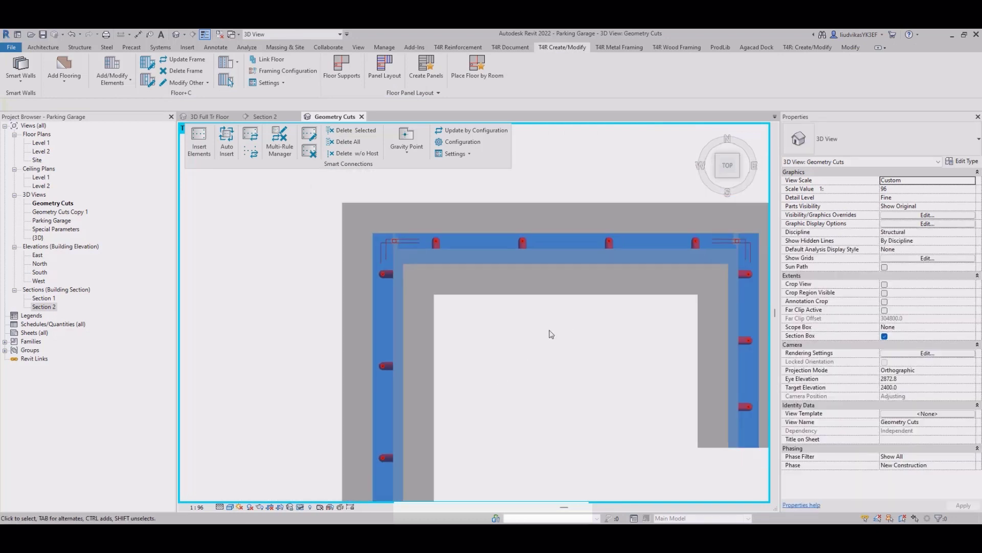
# Inspect the connections where the interior wall meets the long wall, and review the remaining junctions from above
pyautogui.moveTo(507, 427); pyautogui.dragTo(558, 177, button='middle')
pyautogui.moveTo(533, 390); pyautogui.dragTo(558, 241, button='middle')
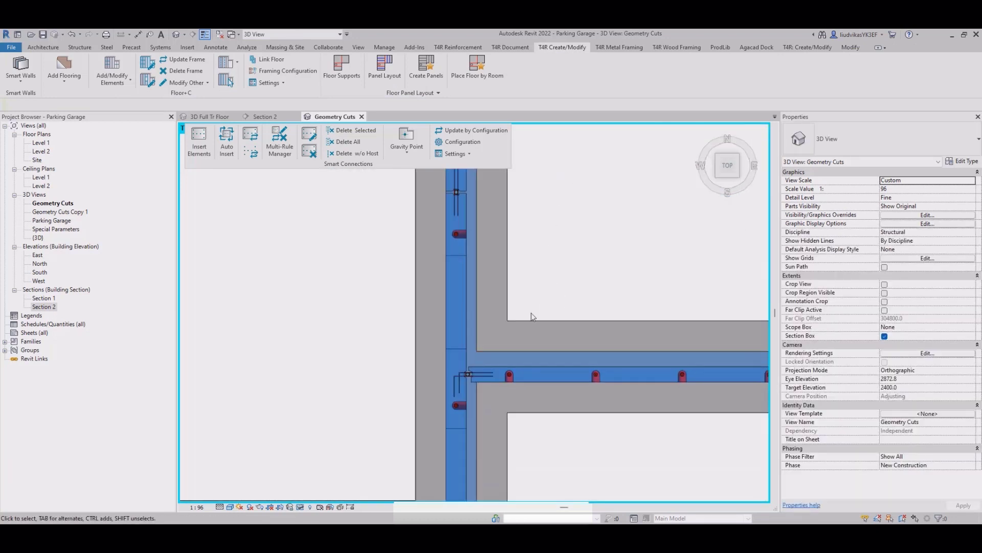
pyautogui.scroll(6, 481, 419)
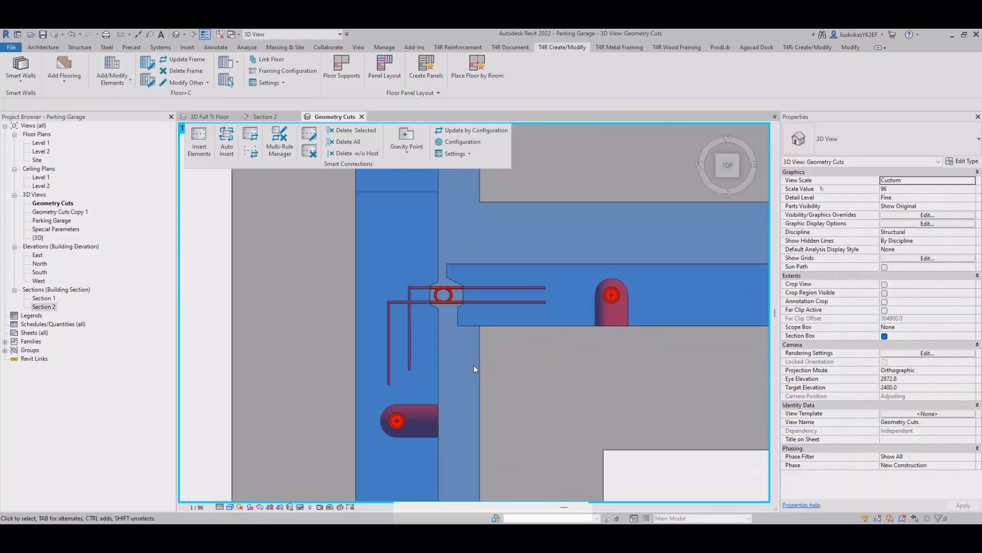
pyautogui.scroll(-7, 548, 346)
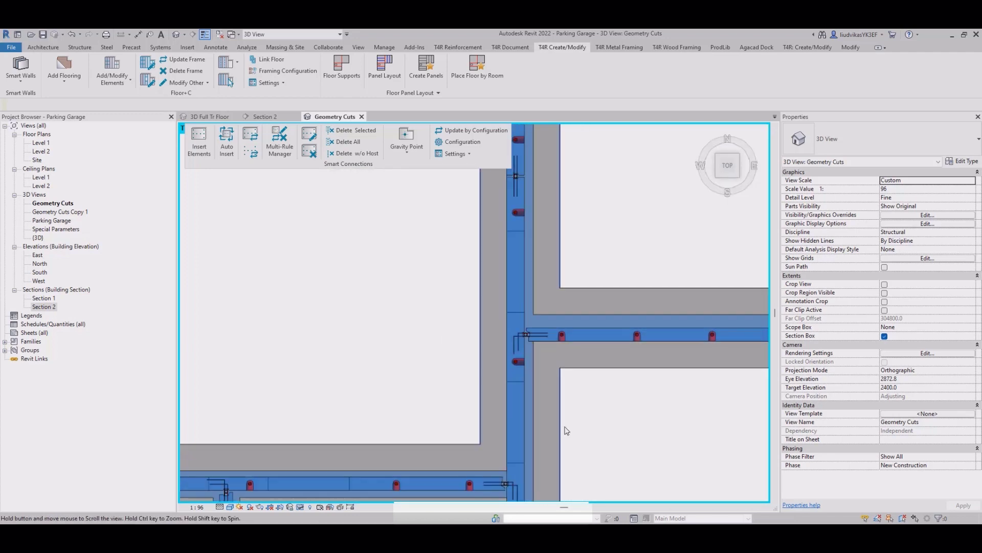
pyautogui.moveTo(578, 421); pyautogui.dragTo(577, 252, button='middle')
pyautogui.scroll(-4, 577, 253)
pyautogui.moveTo(514, 253); pyautogui.dragTo(555, 430, button='middle')
pyautogui.scroll(-1, 536, 380)
pyautogui.moveTo(535, 373); pyautogui.dragTo(424, 262, button='middle')
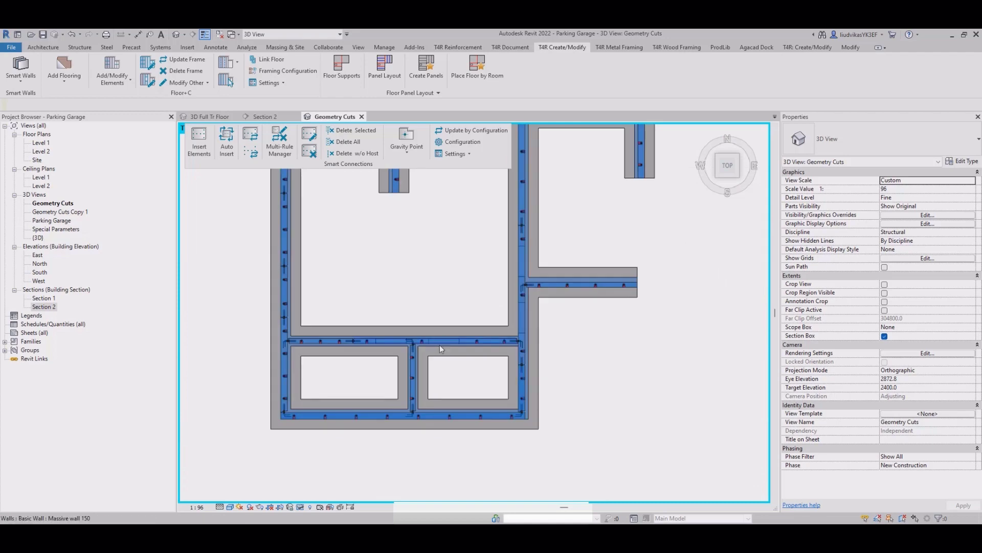
# Inspect the inserted tubes and loops along the 150 mm interior wall with the door openings in 3D
pyautogui.click(437, 343)
pyautogui.keyDown('shift'); pyautogui.moveTo(569, 415); pyautogui.dragTo(392, 293, button='middle'); pyautogui.keyUp('shift')
pyautogui.scroll(5, 391, 293)
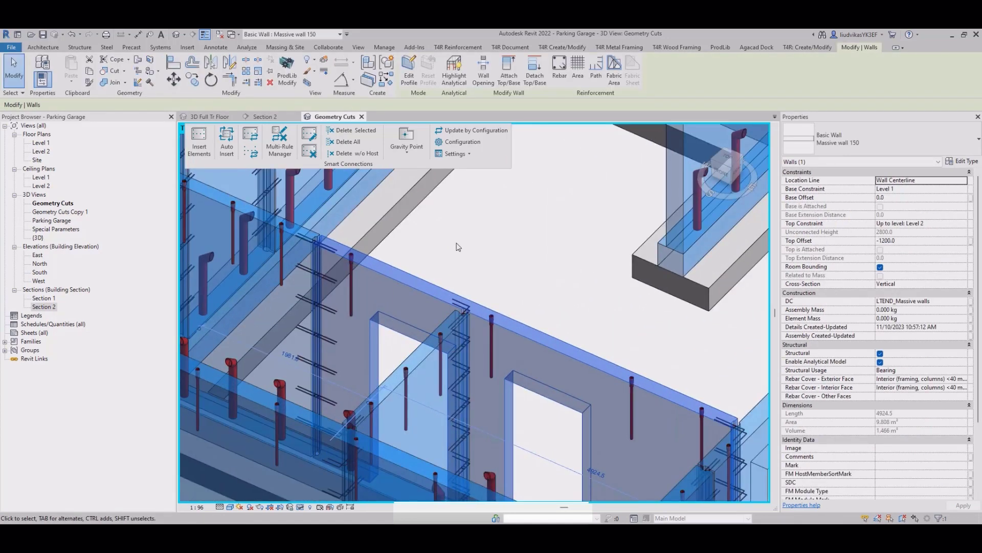
pyautogui.scroll(-5, 457, 245)
pyautogui.moveTo(481, 254); pyautogui.dragTo(431, 290, button='middle')
pyautogui.scroll(-1, 379, 321)
pyautogui.click(430, 300)
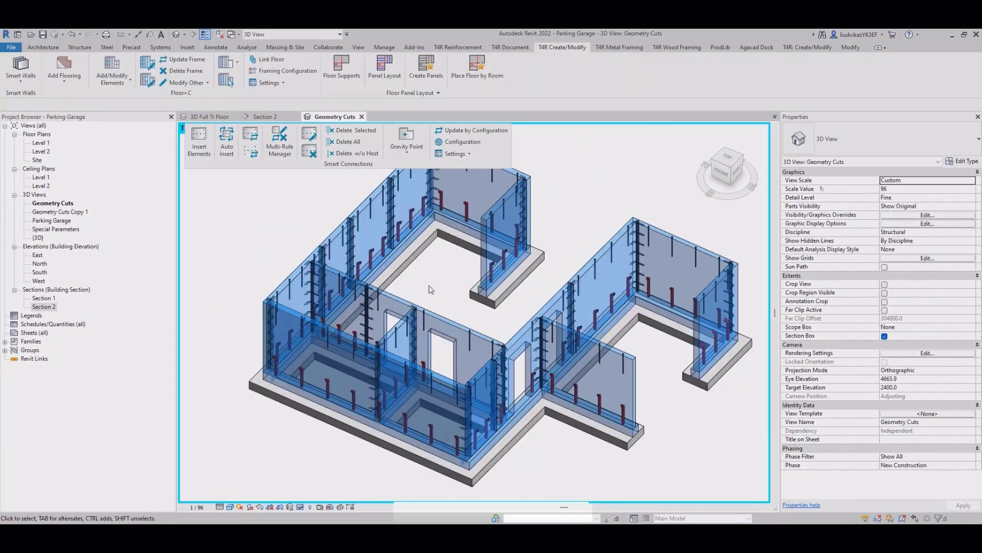
# Select all Foundation - 300mm Concrete walls and auto-insert their connection elements
pyautogui.scroll(2, 434, 456)
pyautogui.click(439, 453)
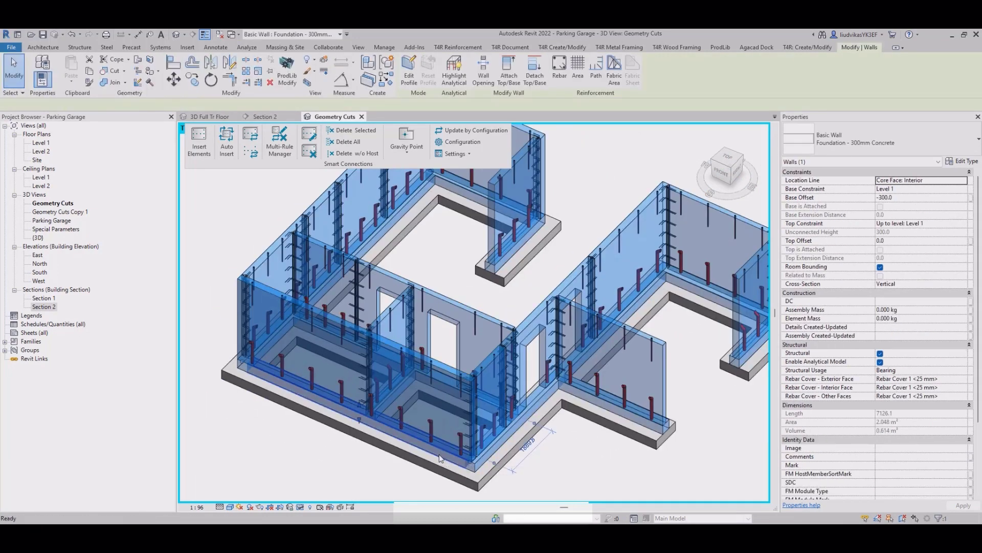
pyautogui.scroll(-2, 425, 294)
pyautogui.moveTo(420, 292); pyautogui.dragTo(425, 307, button='middle')
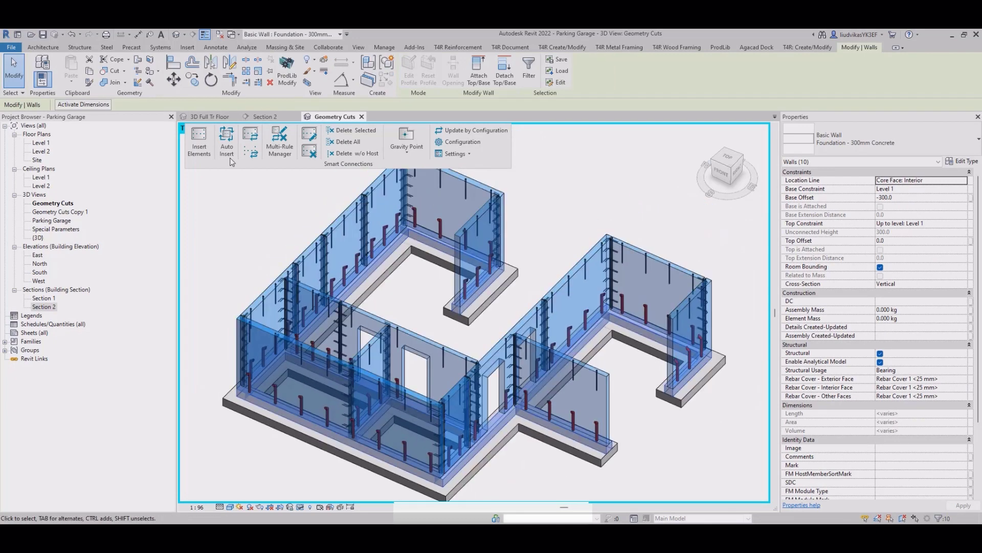
pyautogui.click(221, 147)
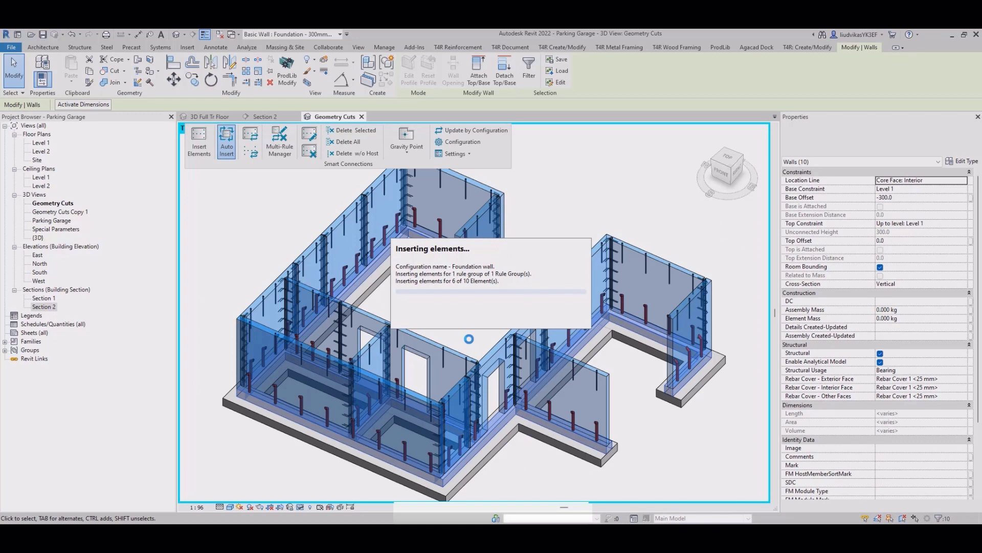
pyautogui.click(379, 486)
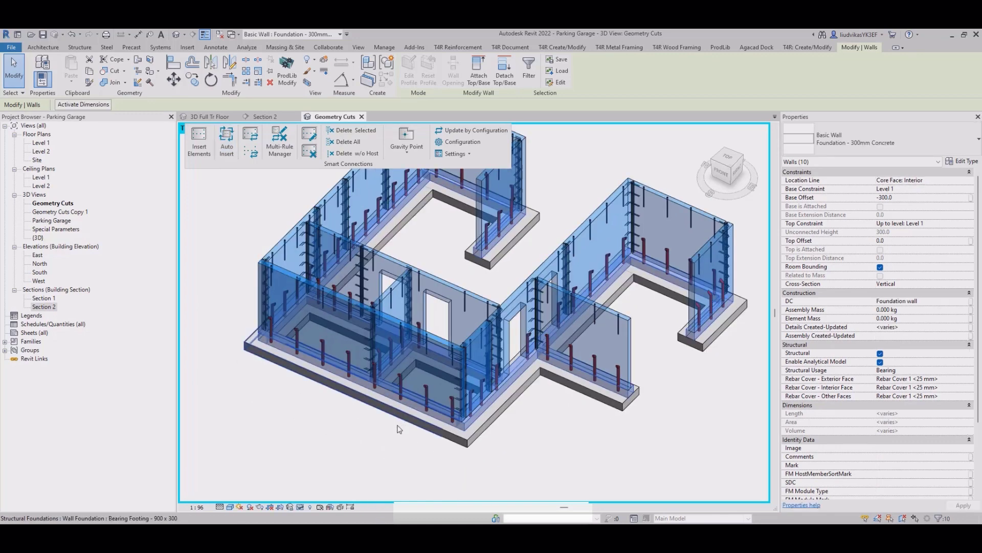
# Move two neighbouring Wall Bottom tubes along the front massive wall away from the corner and delete the tube nearest the corner
pyautogui.moveTo(402, 487); pyautogui.dragTo(408, 430, button='middle')
pyautogui.scroll(6, 445, 417)
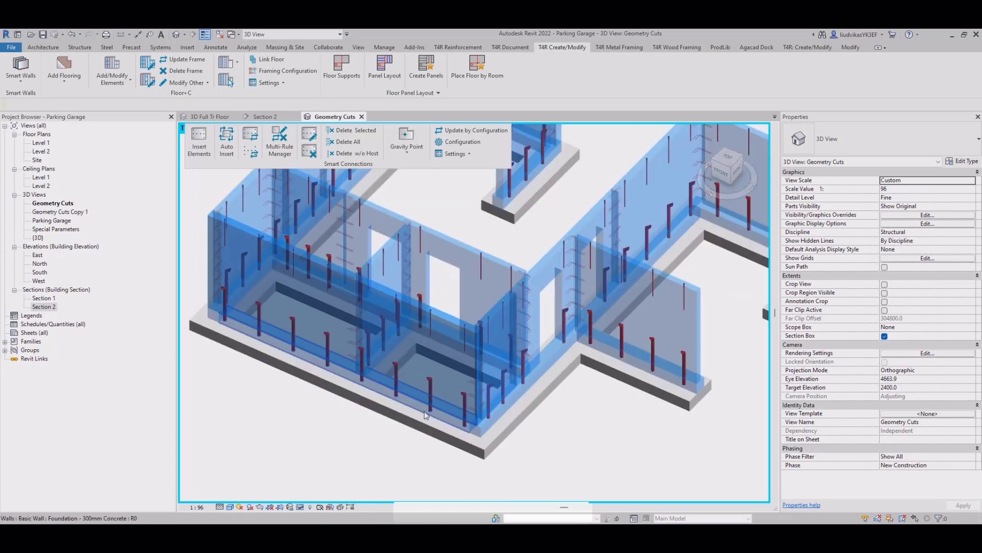
pyautogui.moveTo(457, 420); pyautogui.dragTo(648, 435, button='middle')
pyautogui.scroll(-3, 477, 348)
pyautogui.moveTo(558, 350); pyautogui.dragTo(511, 326, button='middle')
pyautogui.scroll(5, 446, 353)
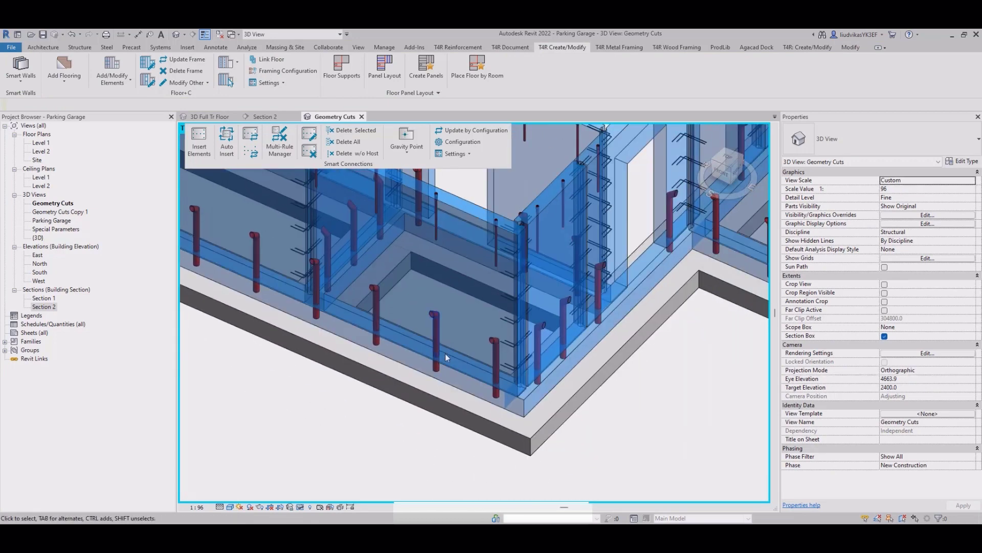
pyautogui.click(429, 327)
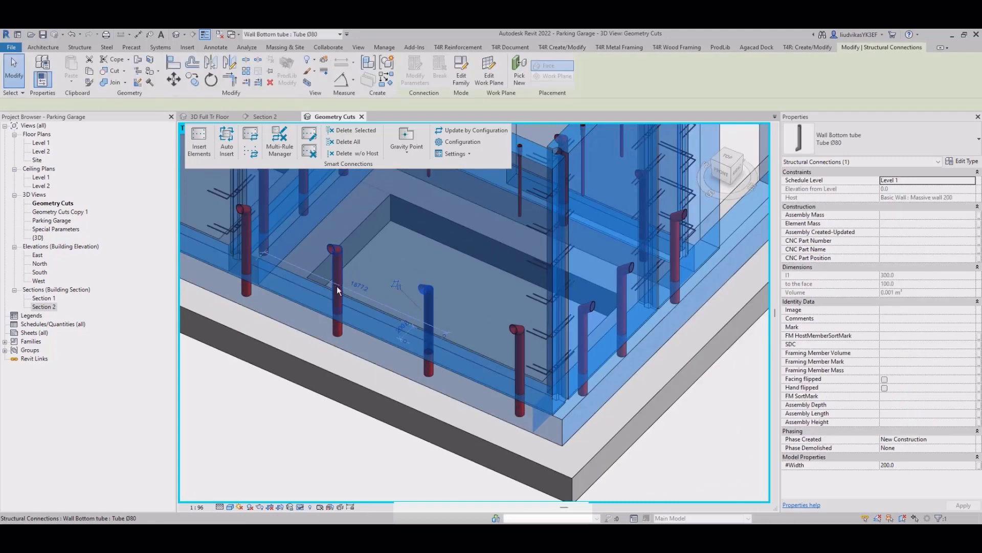
pyautogui.press('m')
pyautogui.press('v')
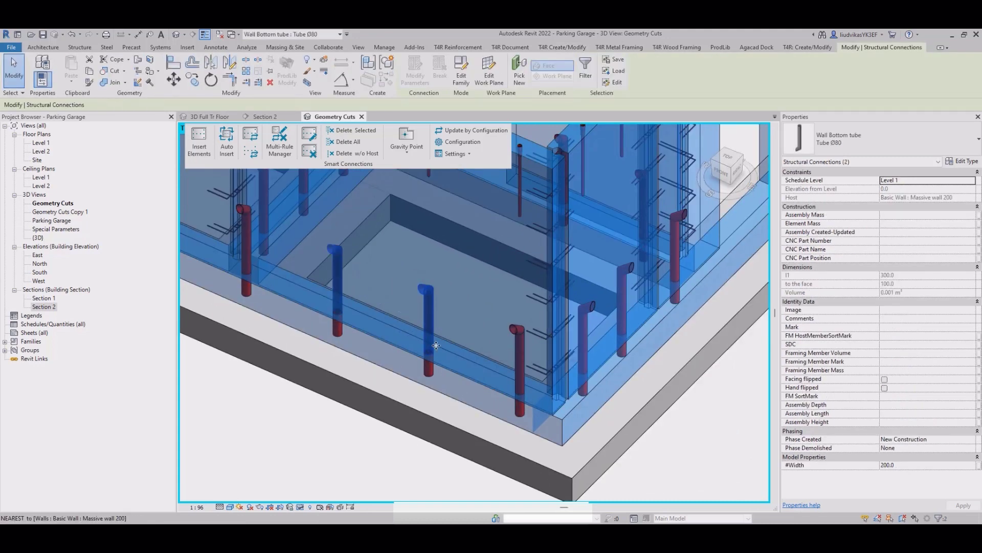
pyautogui.click(404, 338)
pyautogui.press('Escape')
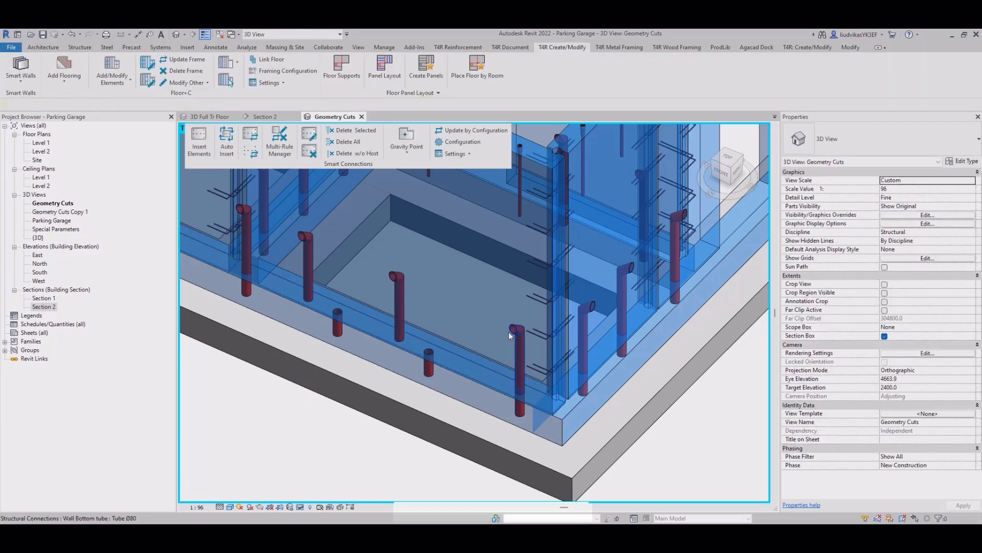
pyautogui.click(515, 330)
pyautogui.press('Delete')
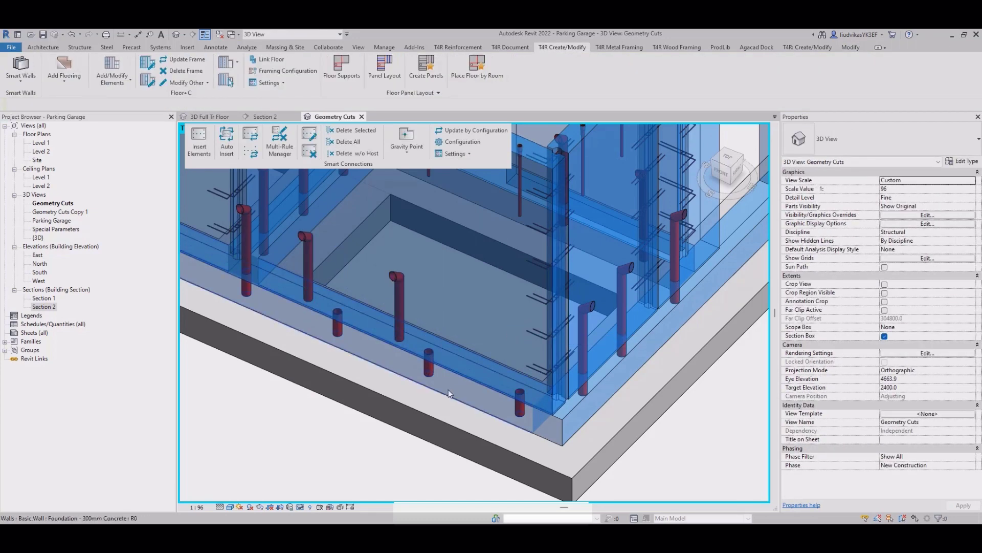
# Update the inserted elements of the front foundation wall to match the rearranged Wall Bottom tubes above it
pyautogui.click(449, 389)
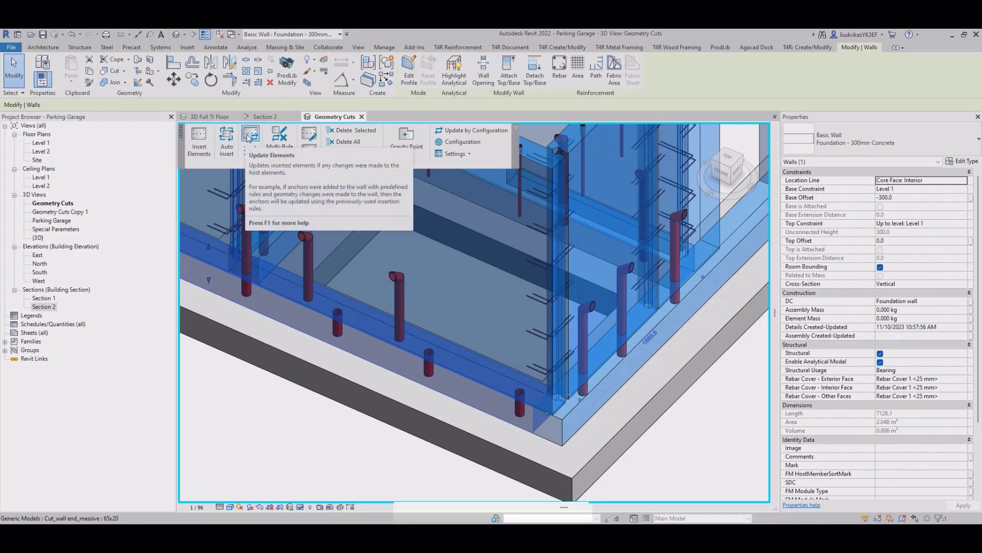
pyautogui.click(249, 135)
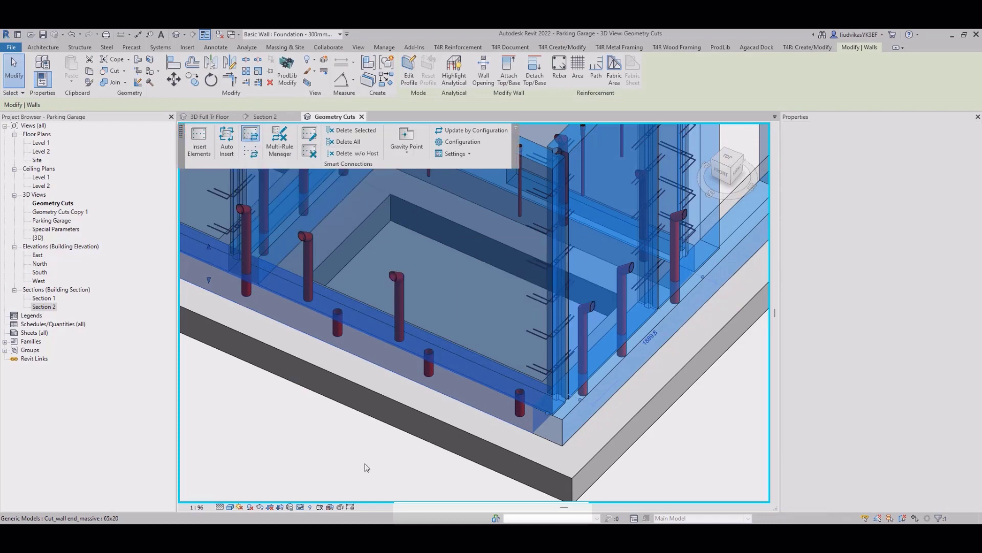
pyautogui.click(366, 467)
pyautogui.scroll(-6, 367, 463)
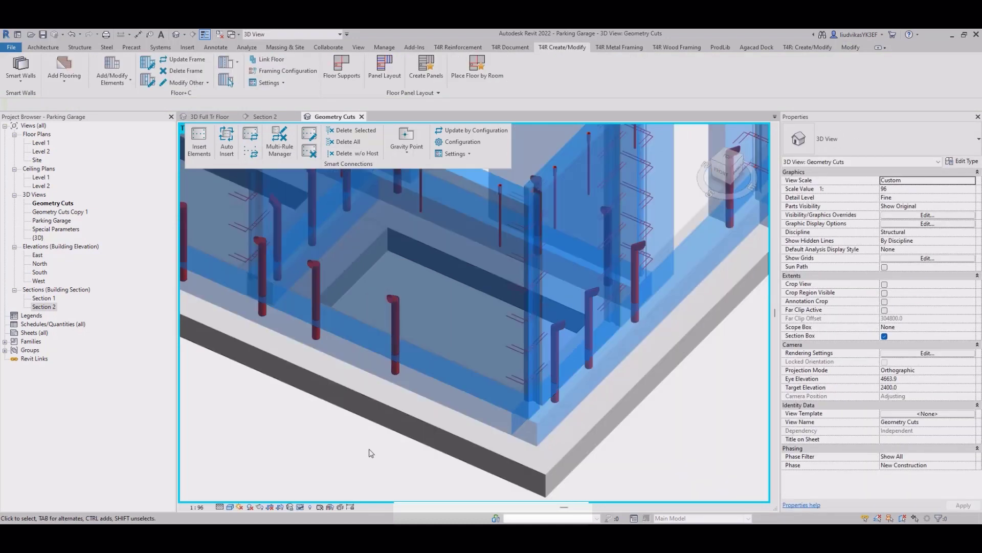
# Open the Special Parameters 3D view and examine the sandwich walls' temporary braces, including one brace's distance and angle parameters
pyautogui.moveTo(433, 291); pyautogui.dragTo(441, 325, button='middle')
pyautogui.scroll(-2, 434, 320)
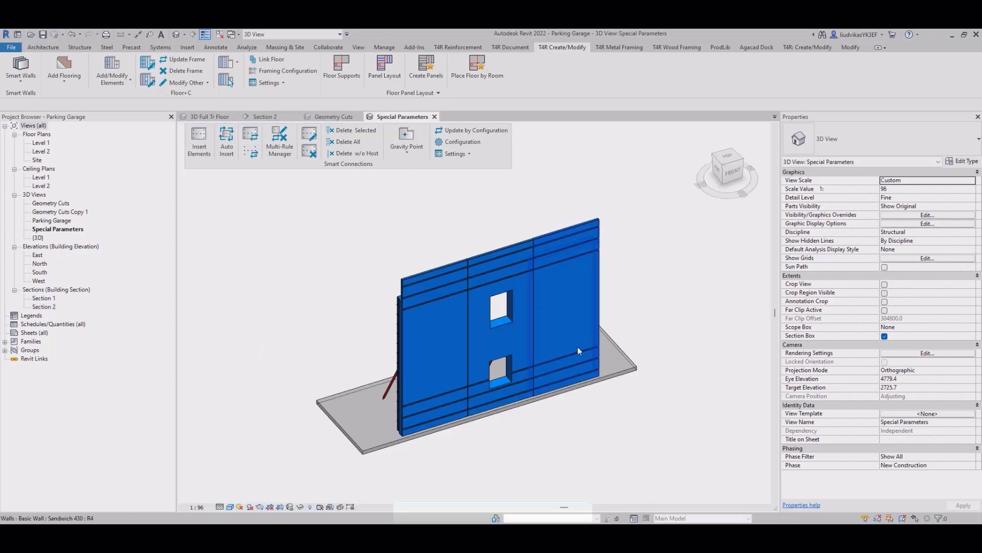
pyautogui.click(640, 355)
pyautogui.keyDown('shift'); pyautogui.moveTo(640, 355); pyautogui.dragTo(435, 311, button='middle'); pyautogui.keyUp('shift')
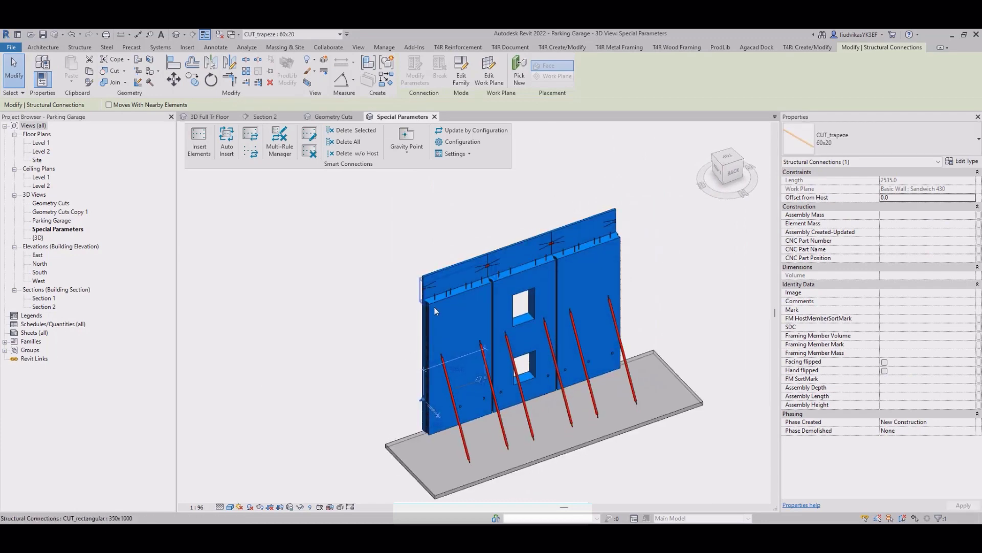
pyautogui.click(435, 300)
pyautogui.scroll(3, 505, 395)
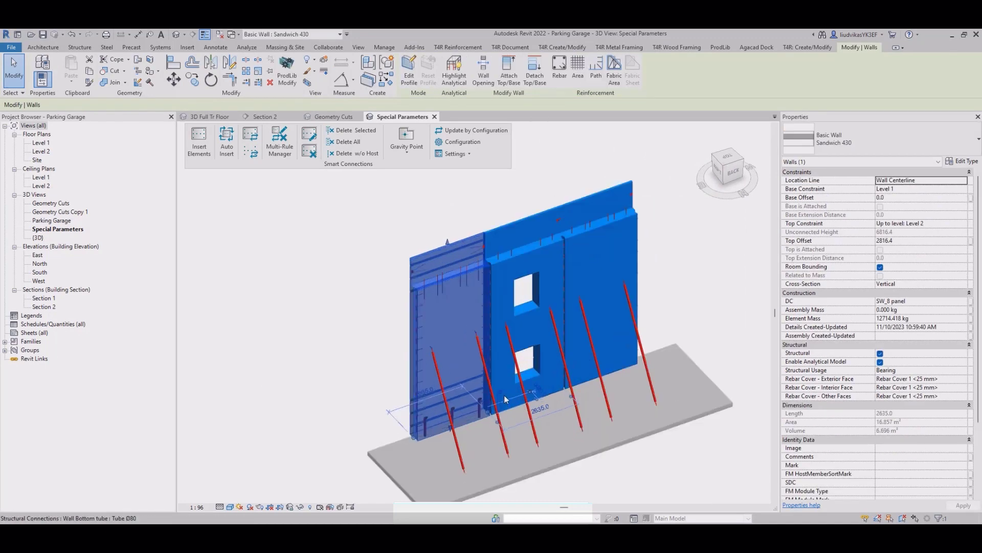
pyautogui.press('Escape')
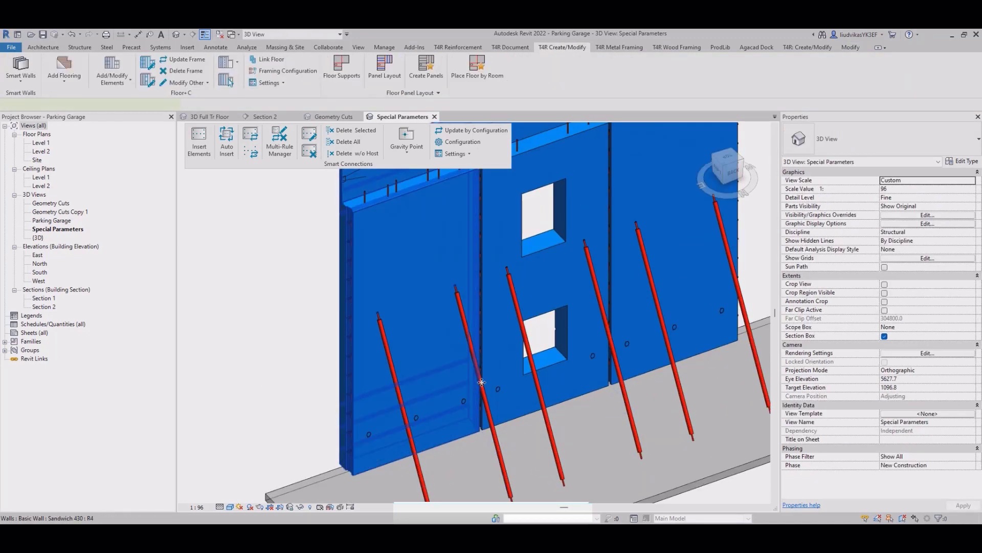
pyautogui.click(500, 458)
pyautogui.moveTo(503, 367); pyautogui.dragTo(630, 353, button='middle')
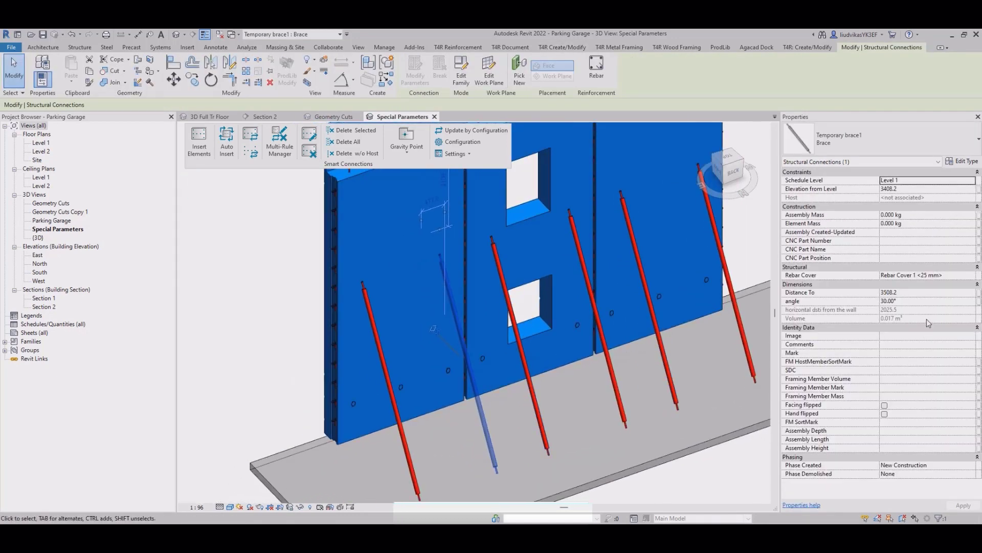
pyautogui.scroll(-4, 435, 361)
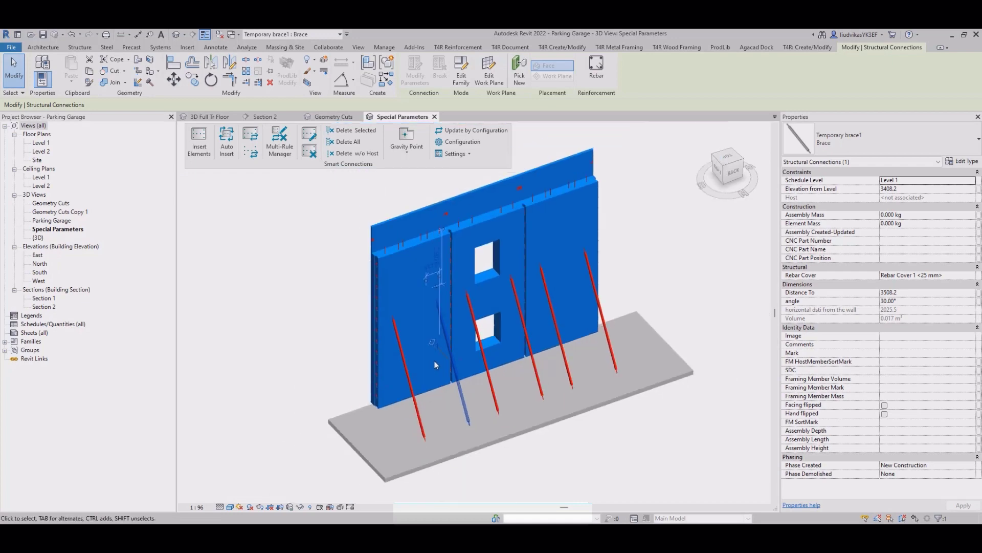
pyautogui.press('Escape')
# Lower the end Sandwich 430 wall to a top offset of 798.4 and delete the PVL 80 loops that fall outside it
pyautogui.click(363, 271)
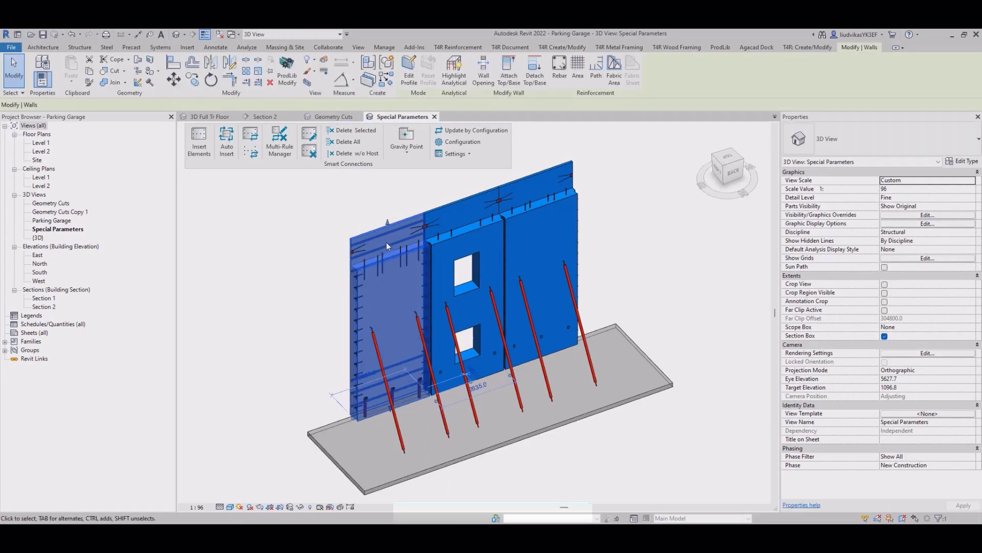
pyautogui.moveTo(388, 225); pyautogui.dragTo(397, 277)
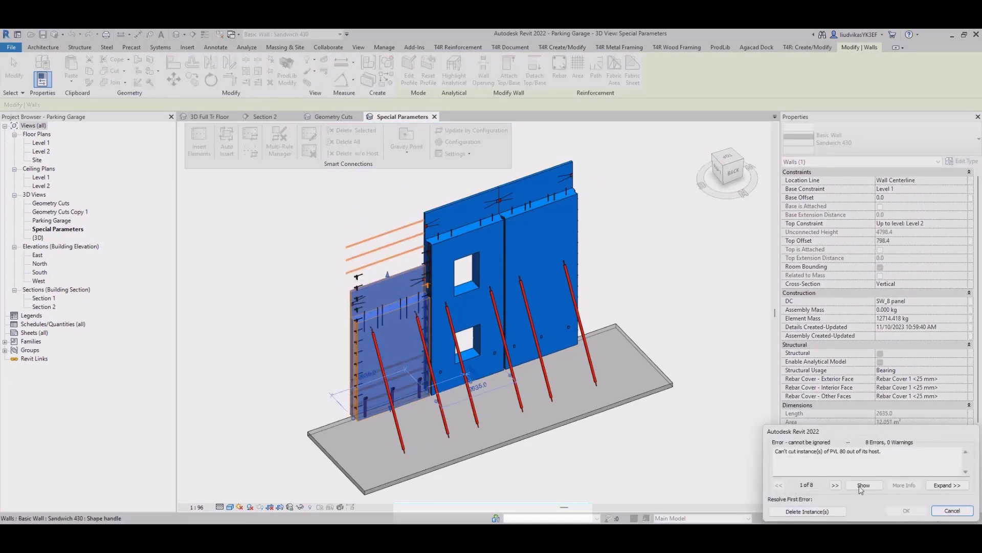
pyautogui.click(808, 511)
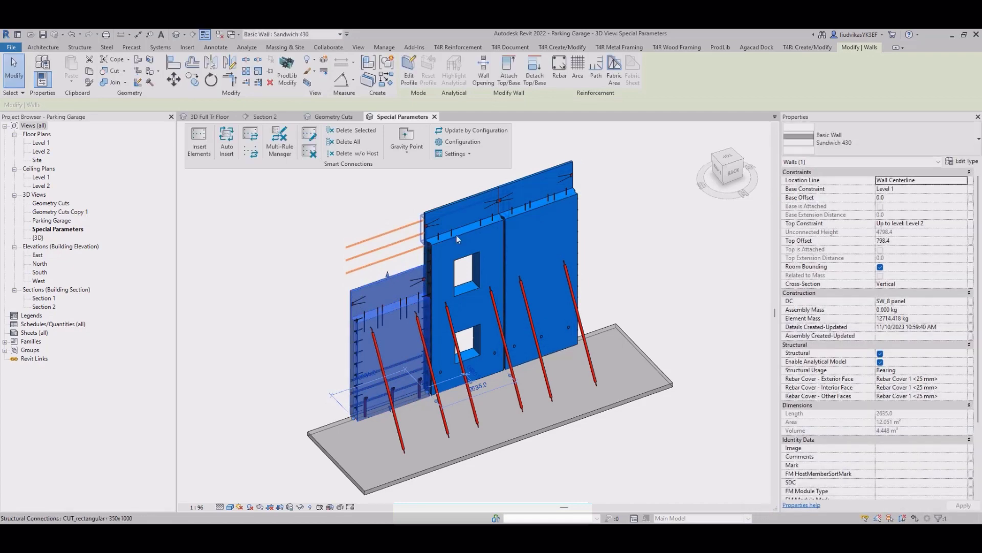
# Raise the middle window wall above its neighbours, and lower the opposite end wall to a top offset of 631.0, deleting its stray PVL 80 loops
pyautogui.click(472, 237)
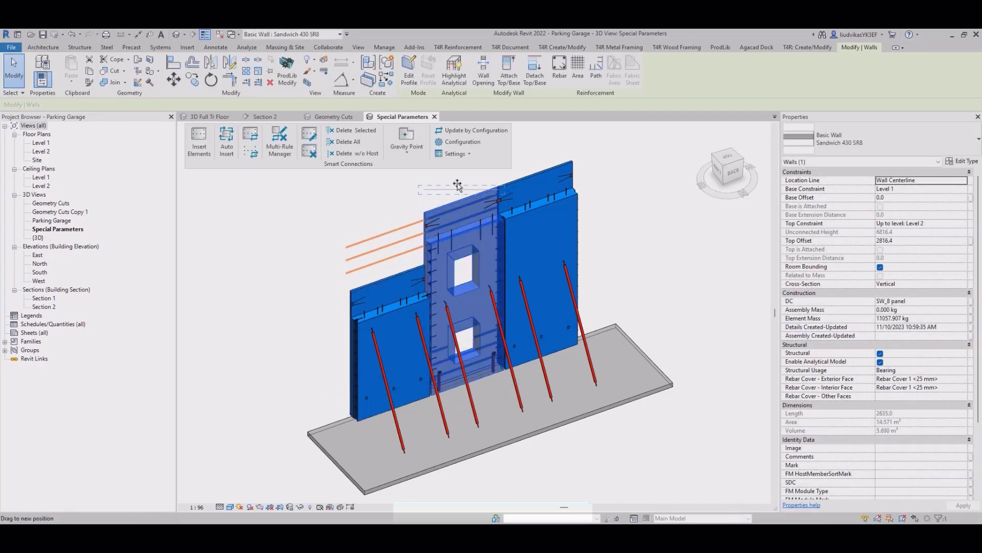
pyautogui.click(552, 210)
pyautogui.click(560, 200)
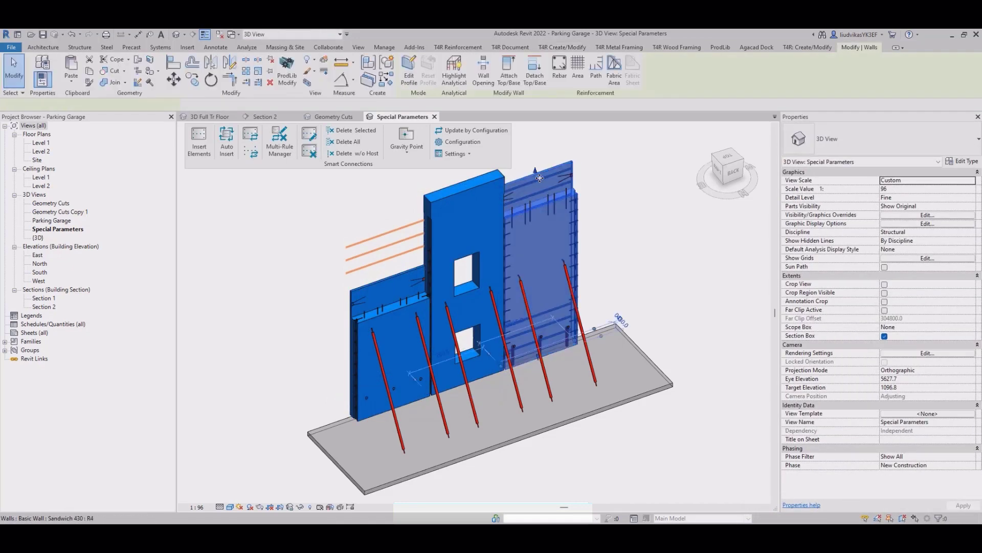
pyautogui.moveTo(536, 210); pyautogui.dragTo(537, 271)
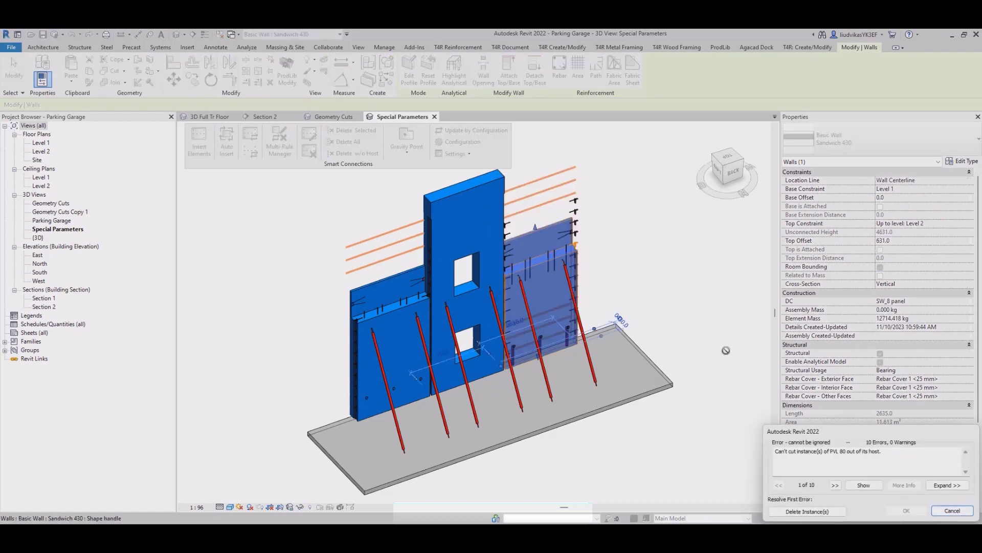
pyautogui.click(808, 511)
pyautogui.click(330, 364)
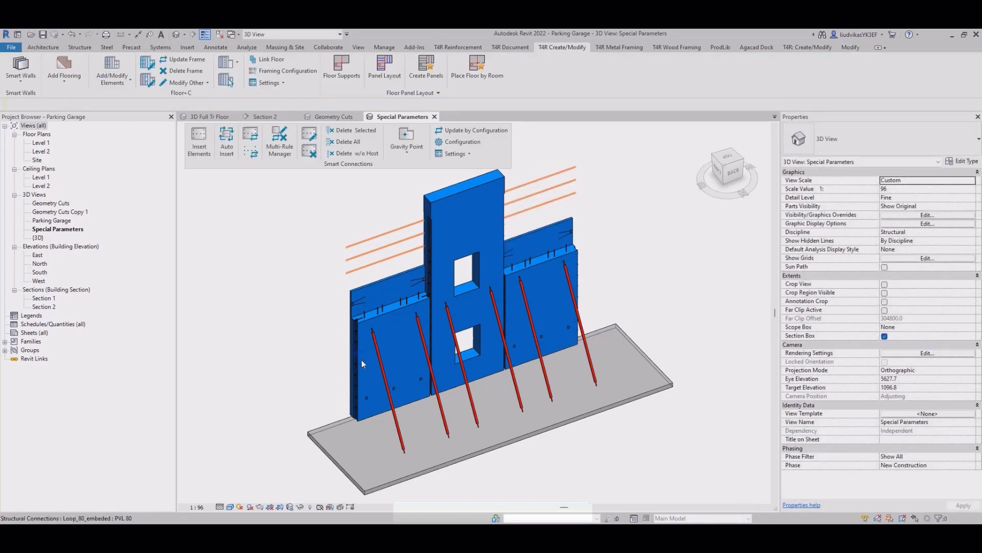
# Select the three resized sandwich walls and update their inserted smart connection elements
pyautogui.click(360, 338)
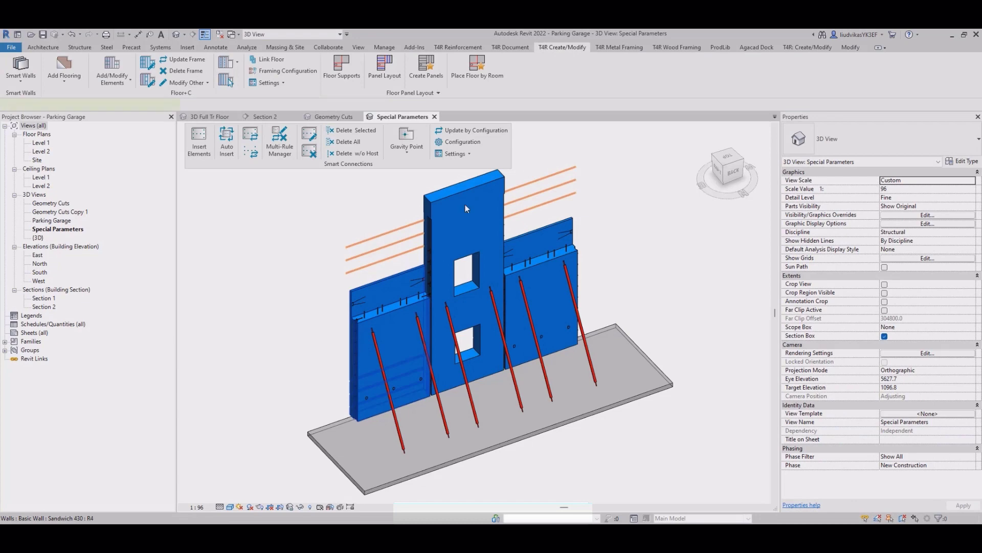
pyautogui.keyDown('ctrl'); pyautogui.click(461, 196); pyautogui.keyUp('ctrl')
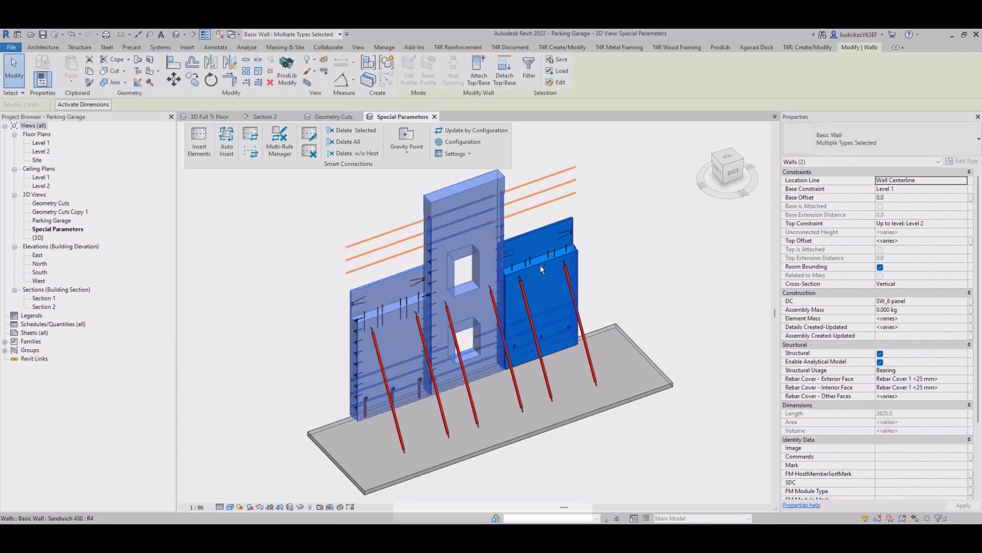
pyautogui.keyDown('ctrl'); pyautogui.click(541, 269); pyautogui.keyUp('ctrl')
pyautogui.click(246, 135)
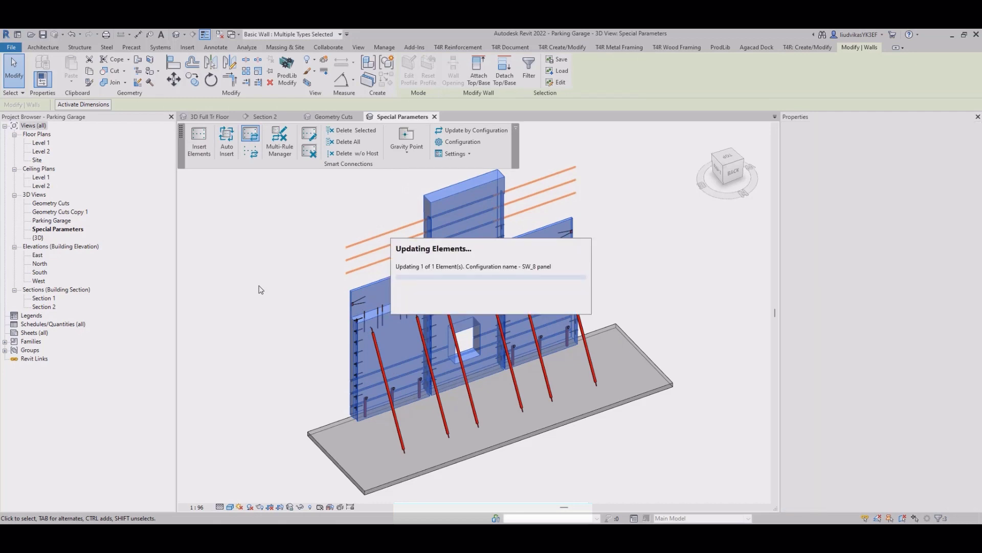
pyautogui.moveTo(501, 248); pyautogui.dragTo(242, 214)
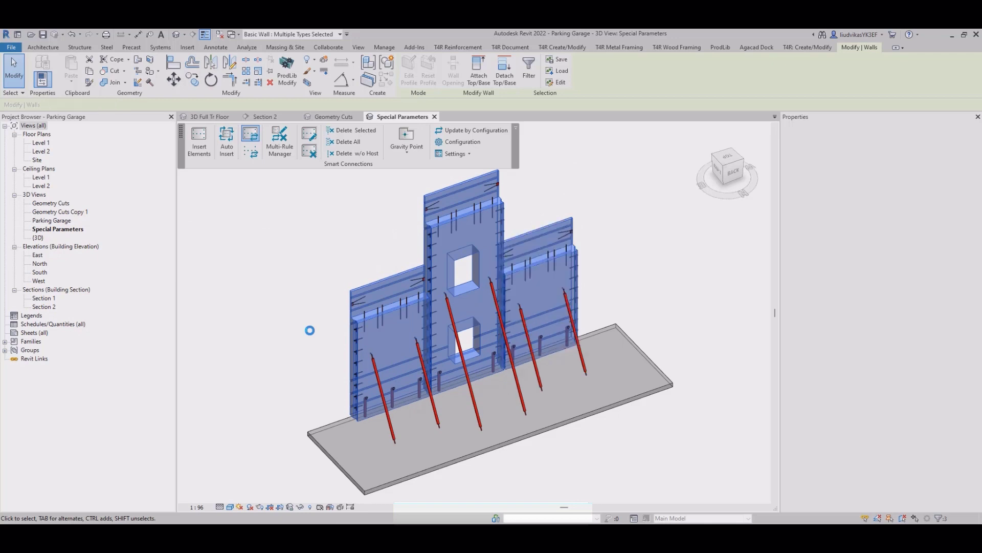
pyautogui.click(309, 330)
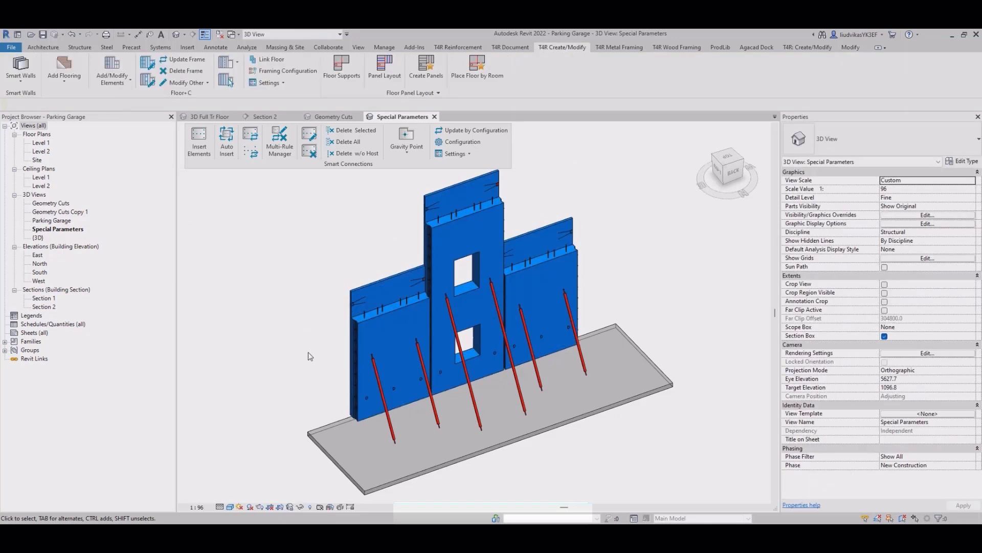
# Examine the updated braces, loops and cuts on both faces of the resized sandwich walls in 3D
pyautogui.keyDown('shift'); pyautogui.moveTo(306, 383); pyautogui.dragTo(428, 345, button='middle'); pyautogui.keyUp('shift')
pyautogui.click(369, 322)
pyautogui.keyDown('shift'); pyautogui.moveTo(264, 341); pyautogui.dragTo(479, 376, button='middle'); pyautogui.keyUp('shift')
pyautogui.click(272, 451)
pyautogui.moveTo(301, 384); pyautogui.dragTo(521, 406, button='middle')
pyautogui.scroll(-3, 522, 397)
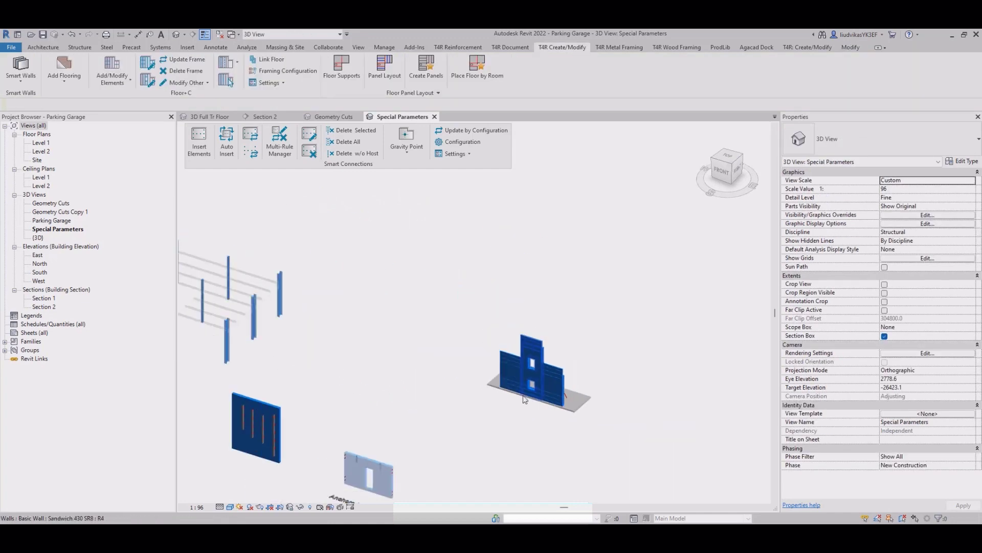
# Select all eight steel columns of the frame and insert details using the Steel column configuration from the Structural Columns group
pyautogui.moveTo(375, 359); pyautogui.dragTo(487, 372, button='middle')
pyautogui.scroll(6, 327, 359)
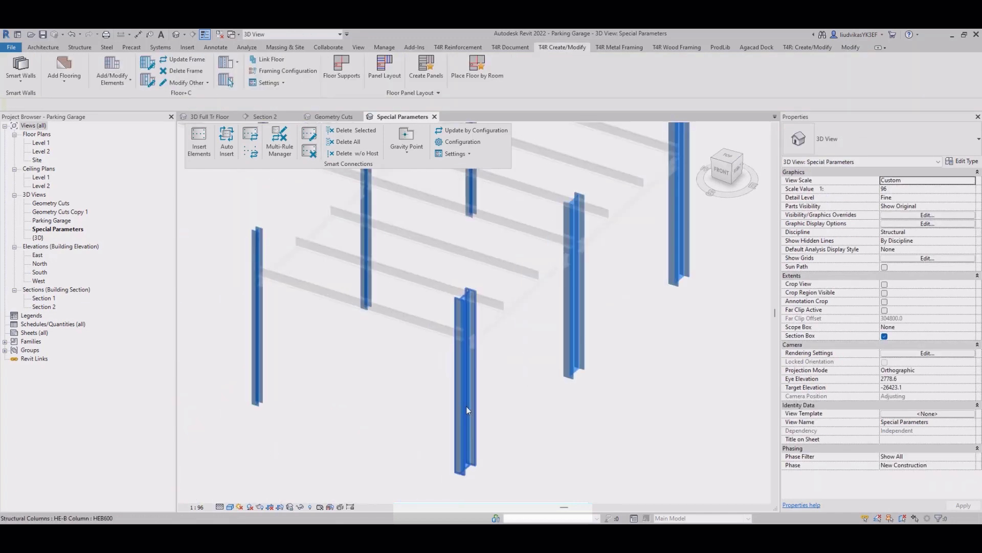
pyautogui.click(467, 409)
pyautogui.scroll(-2, 466, 406)
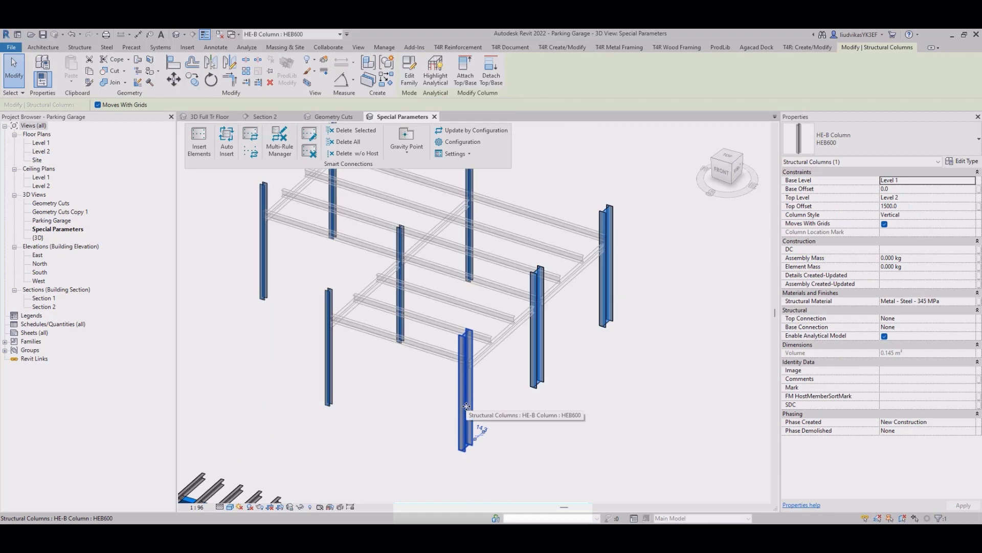
pyautogui.keyDown('ctrl'); pyautogui.click(326, 368); pyautogui.keyUp('ctrl')
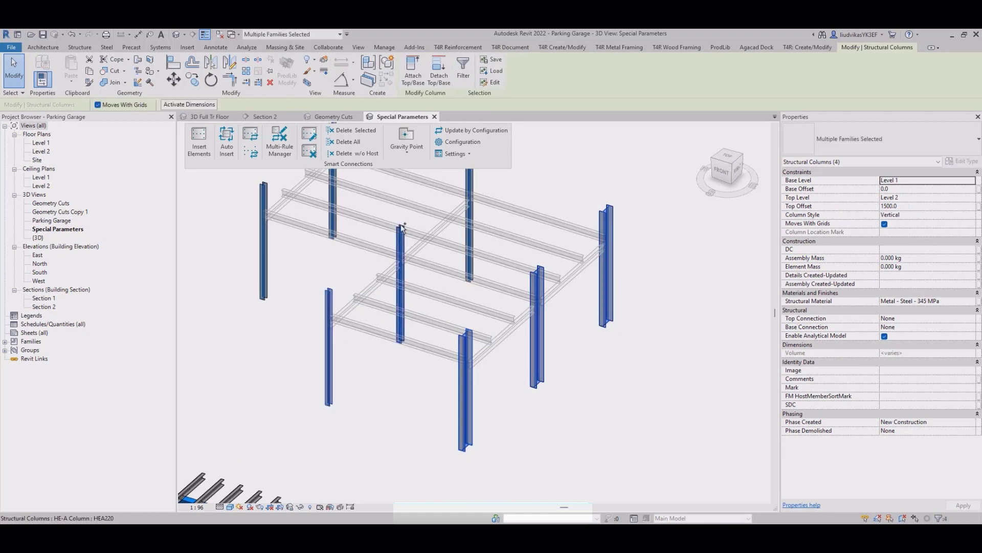
pyautogui.keyDown('ctrl'); pyautogui.click(401, 227); pyautogui.keyUp('ctrl')
pyautogui.moveTo(452, 217); pyautogui.dragTo(477, 269, button='middle')
pyautogui.keyDown('ctrl'); pyautogui.click(495, 225); pyautogui.keyUp('ctrl')
pyautogui.keyDown('ctrl'); pyautogui.click(358, 230); pyautogui.keyUp('ctrl')
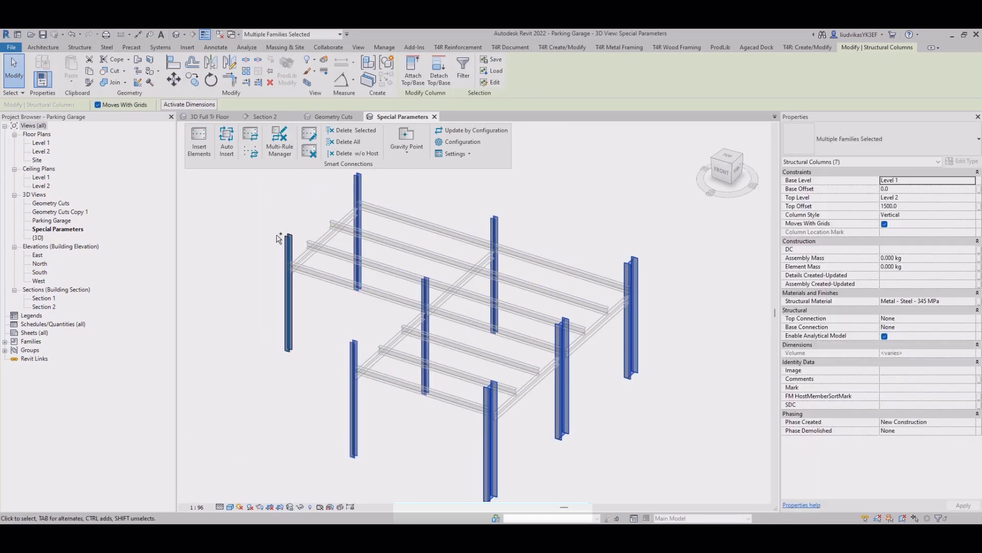
pyautogui.click(205, 145)
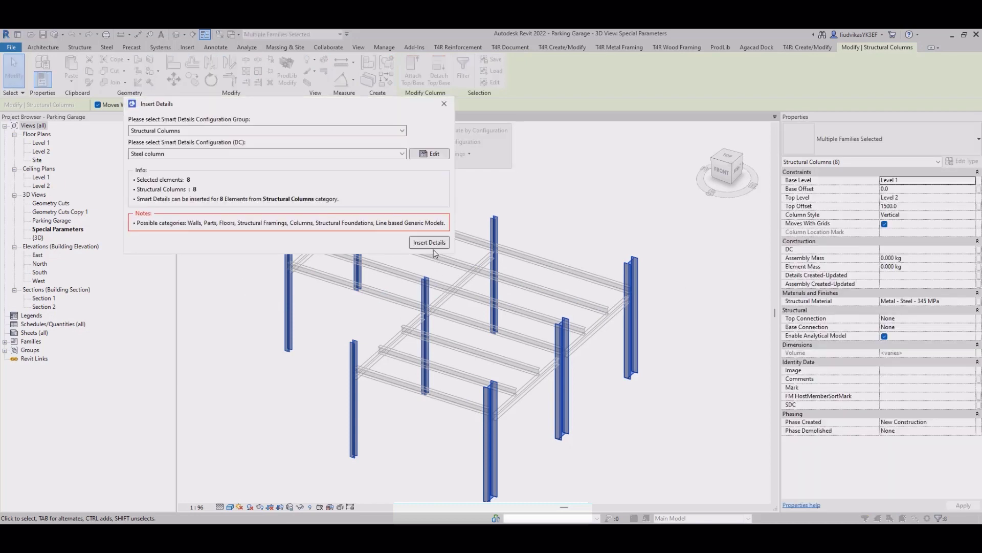
pyautogui.click(430, 242)
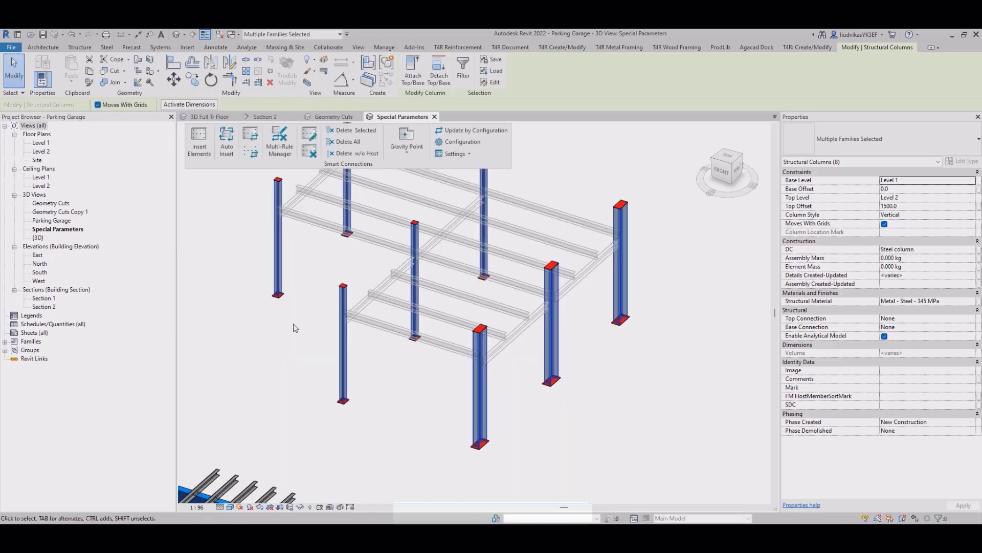
pyautogui.press('Escape')
# Change the three HEB600 columns along the outer edge of the steel frame to type HEA220
pyautogui.scroll(5, 476, 410)
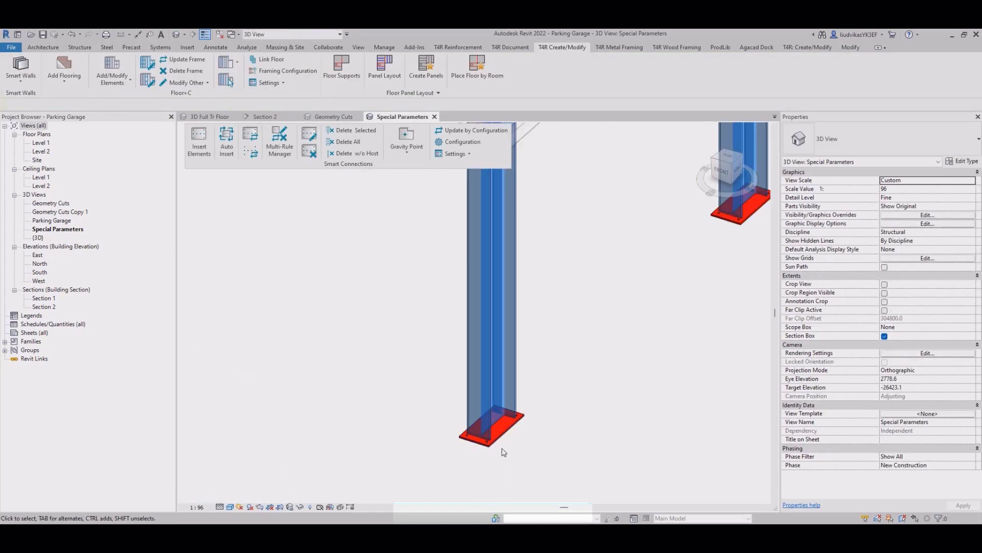
pyautogui.scroll(-4, 504, 452)
pyautogui.scroll(4, 501, 281)
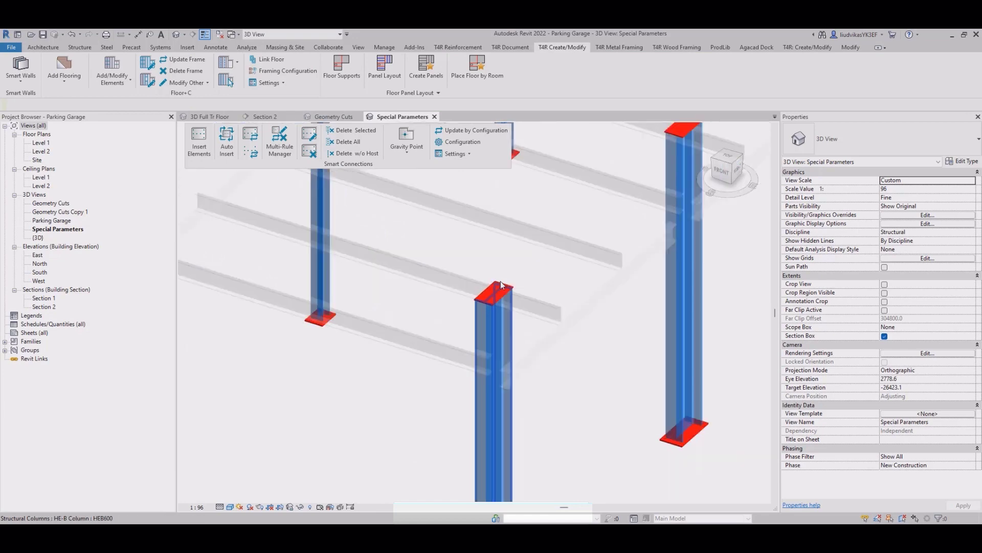
pyautogui.scroll(-3, 500, 281)
pyautogui.click(508, 398)
pyautogui.keyDown('ctrl'); pyautogui.click(636, 324); pyautogui.keyUp('ctrl')
pyautogui.moveTo(688, 266); pyautogui.dragTo(565, 341, button='middle')
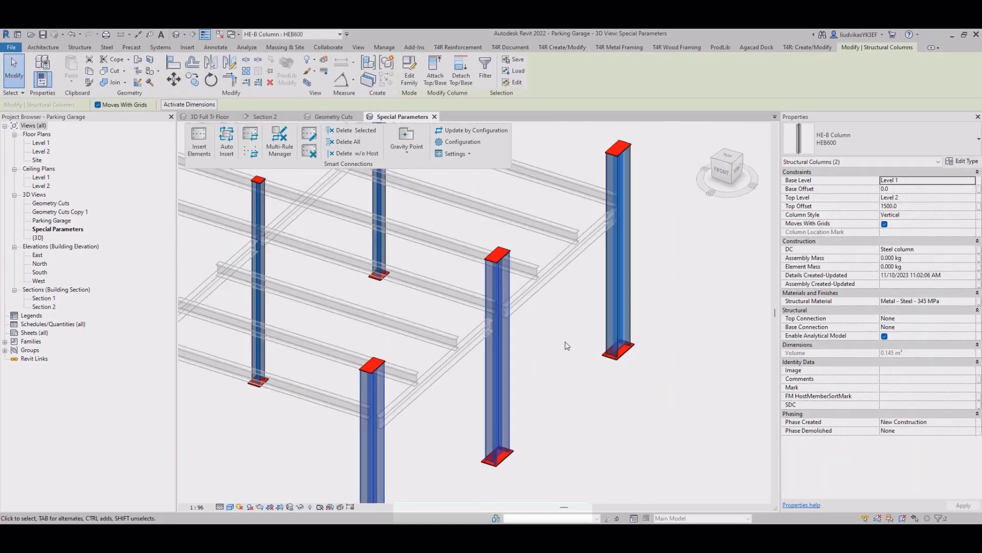
pyautogui.scroll(-3, 567, 346)
pyautogui.keyDown('ctrl'); pyautogui.click(603, 318); pyautogui.keyUp('ctrl')
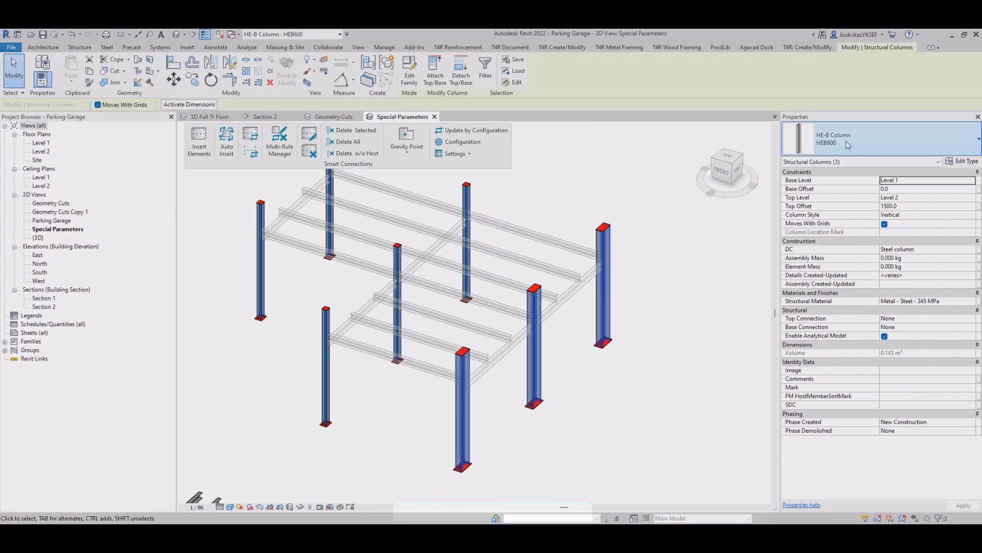
pyautogui.click(848, 145)
pyautogui.click(529, 431)
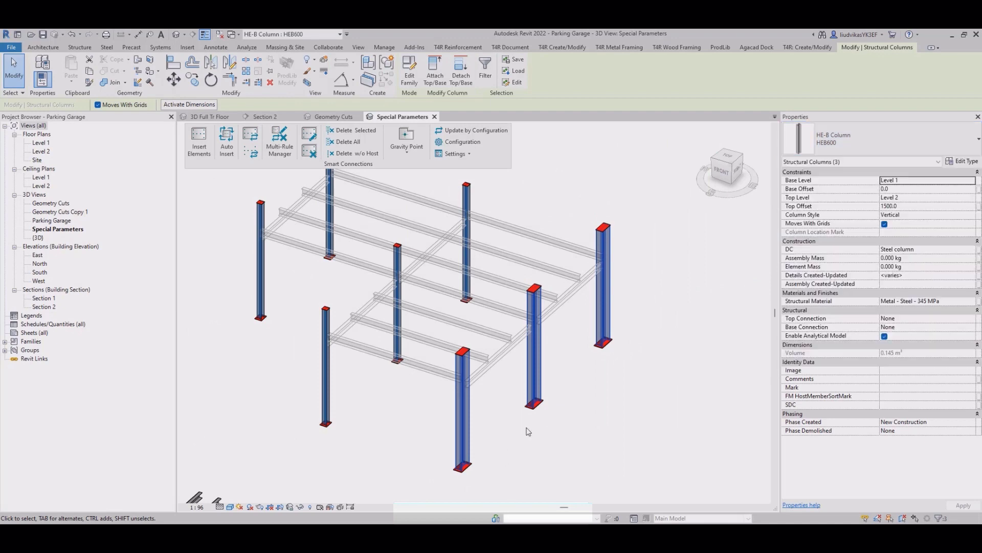
# Change three of the original HEA220 columns, the two nearest along the frame's inner rows and the far corner one, to HEB600
pyautogui.click(327, 375)
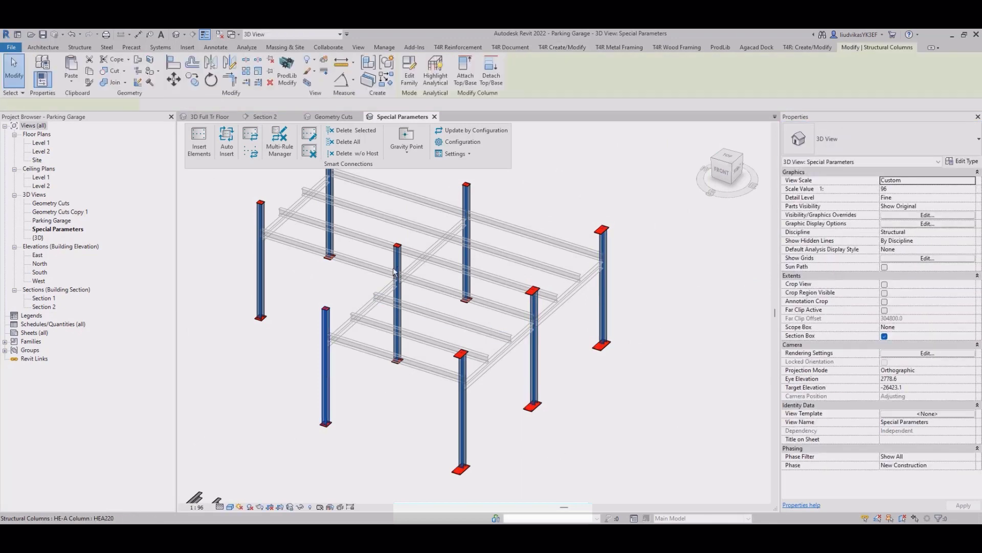
pyautogui.keyDown('ctrl'); pyautogui.click(397, 272); pyautogui.keyUp('ctrl')
pyautogui.keyDown('ctrl'); pyautogui.click(259, 275); pyautogui.keyUp('ctrl')
pyautogui.click(959, 136)
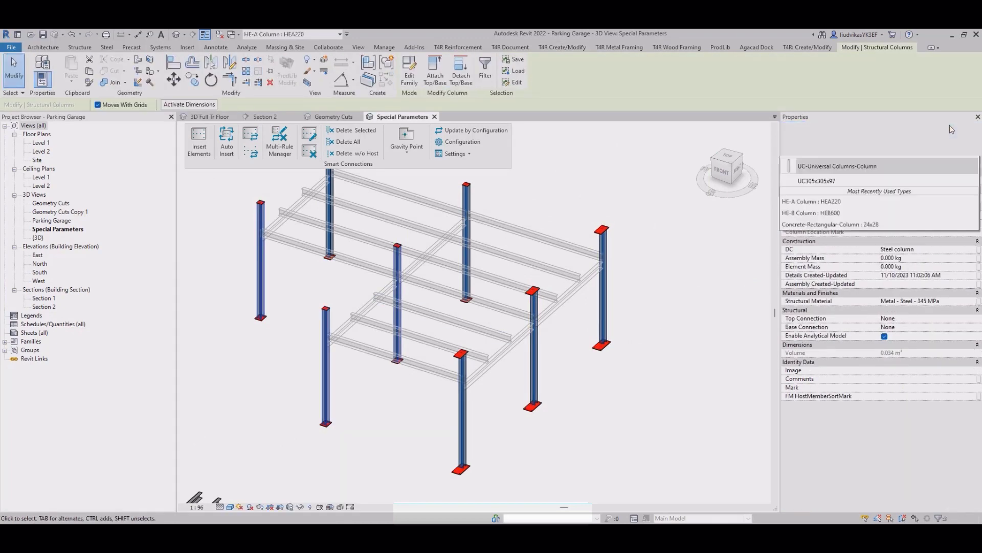
pyautogui.click(849, 264)
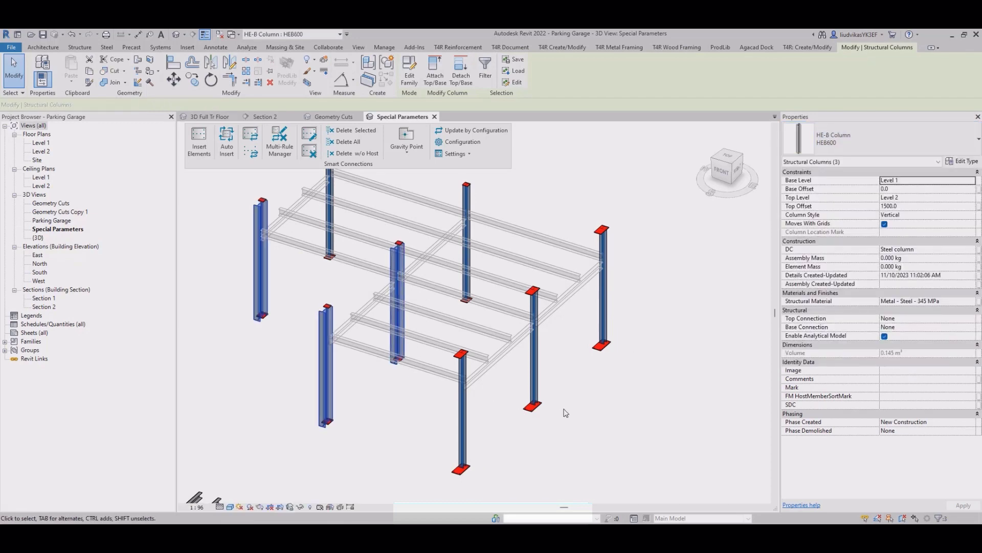
# Add the three HEA220 columns along the frame's outer edge to the three selected HEB600 columns and update their end plate details
pyautogui.scroll(-2, 542, 409)
pyautogui.moveTo(562, 411); pyautogui.dragTo(591, 417, button='middle')
pyautogui.keyDown('ctrl'); pyautogui.click(512, 413); pyautogui.keyUp('ctrl')
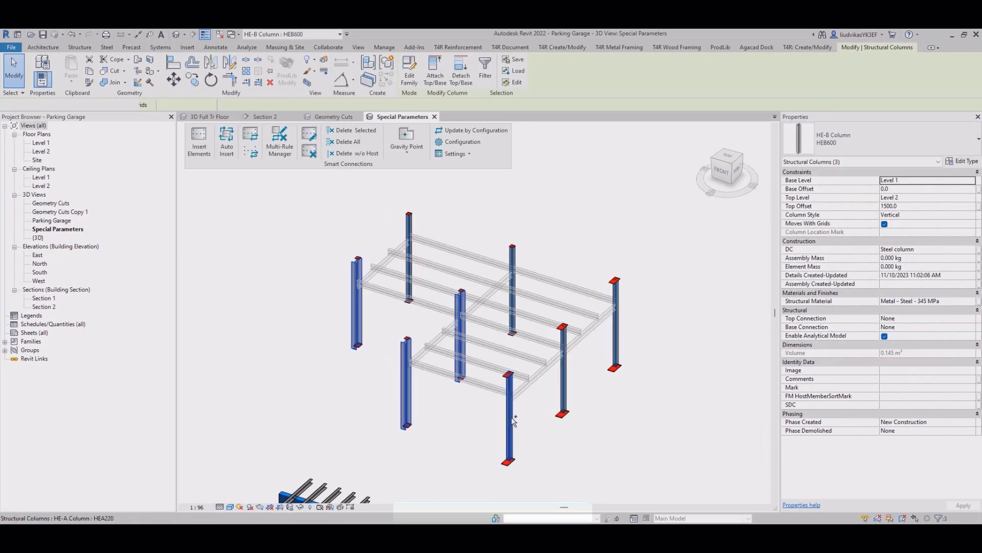
pyautogui.keyDown('ctrl'); pyautogui.click(566, 379); pyautogui.keyUp('ctrl')
pyautogui.keyDown('ctrl'); pyautogui.click(618, 336); pyautogui.keyUp('ctrl')
pyautogui.scroll(2, 542, 413)
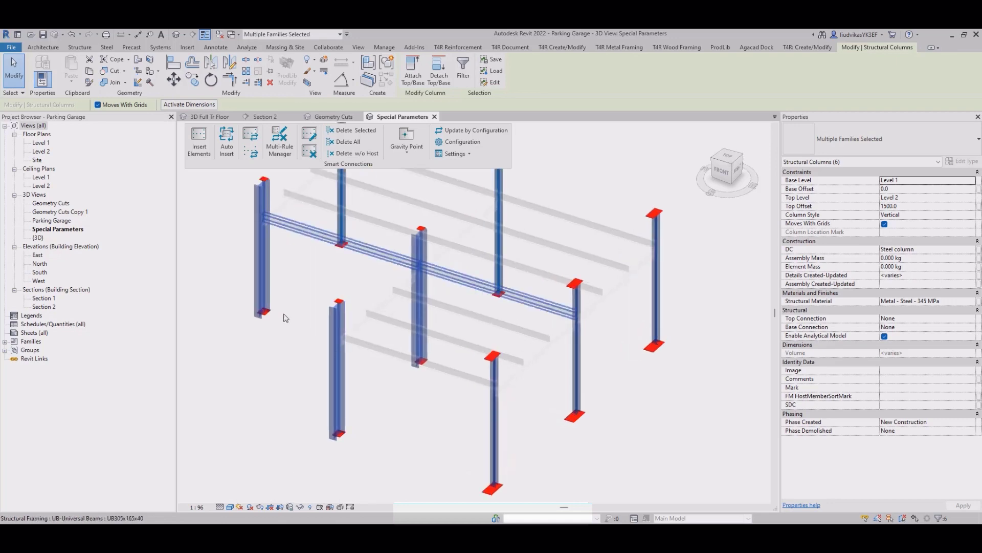
pyautogui.scroll(5, 314, 311)
pyautogui.scroll(-5, 400, 323)
pyautogui.moveTo(449, 241); pyautogui.dragTo(426, 325, button='middle')
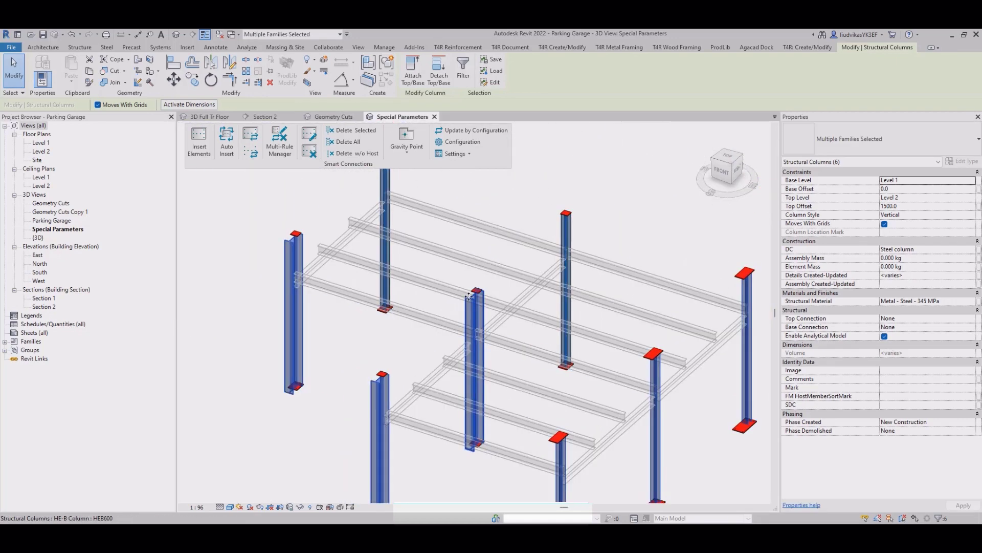
pyautogui.scroll(3, 468, 284)
pyautogui.scroll(-2, 468, 284)
pyautogui.moveTo(229, 253); pyautogui.dragTo(232, 221, button='middle')
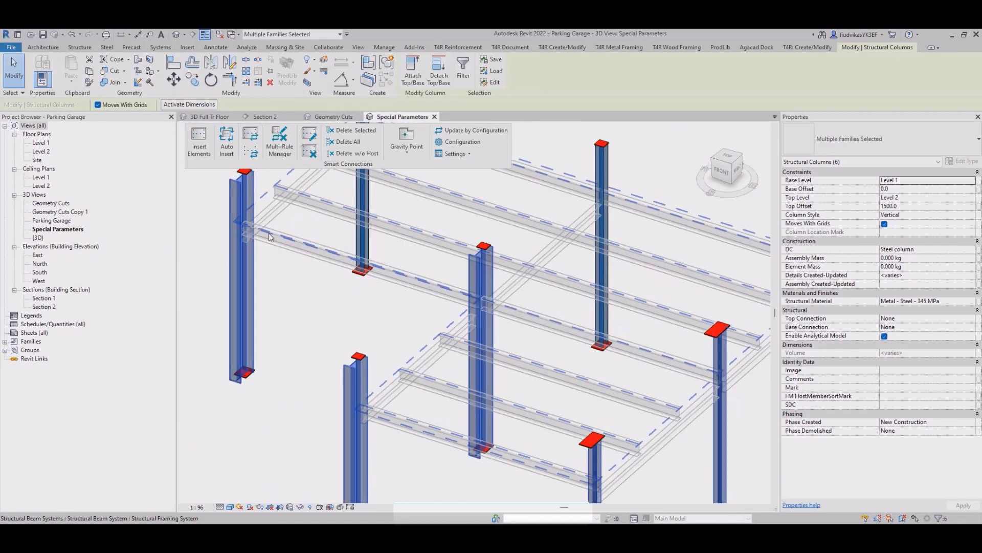
pyautogui.scroll(-3, 265, 228)
pyautogui.moveTo(436, 293); pyautogui.dragTo(472, 333, button='middle')
pyautogui.scroll(-1, 464, 324)
pyautogui.scroll(-1, 472, 332)
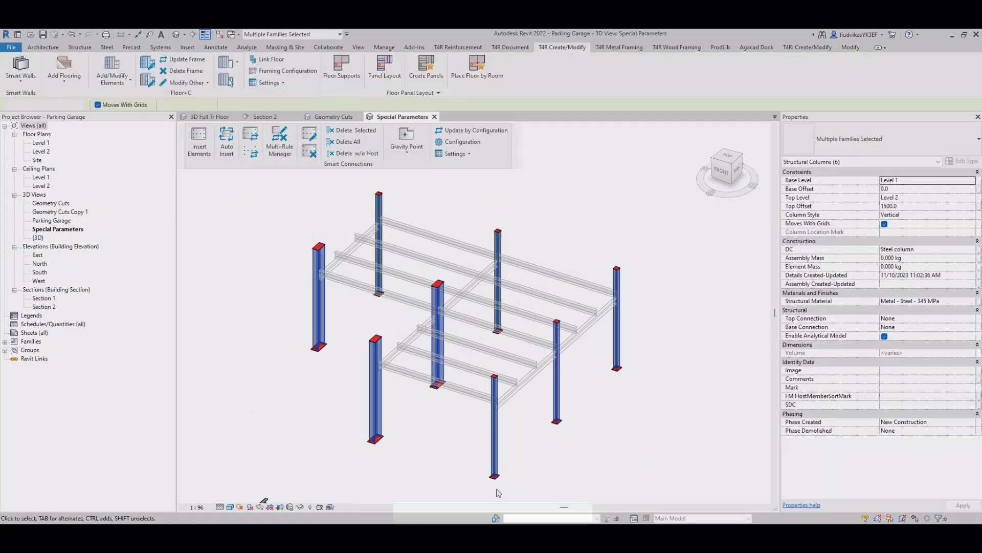
pyautogui.click(498, 491)
# Examine the top and base plates on the resized HEA220 and HEB600 columns across the steel frame
pyautogui.scroll(6, 498, 491)
pyautogui.moveTo(572, 272); pyautogui.dragTo(569, 453, button='middle')
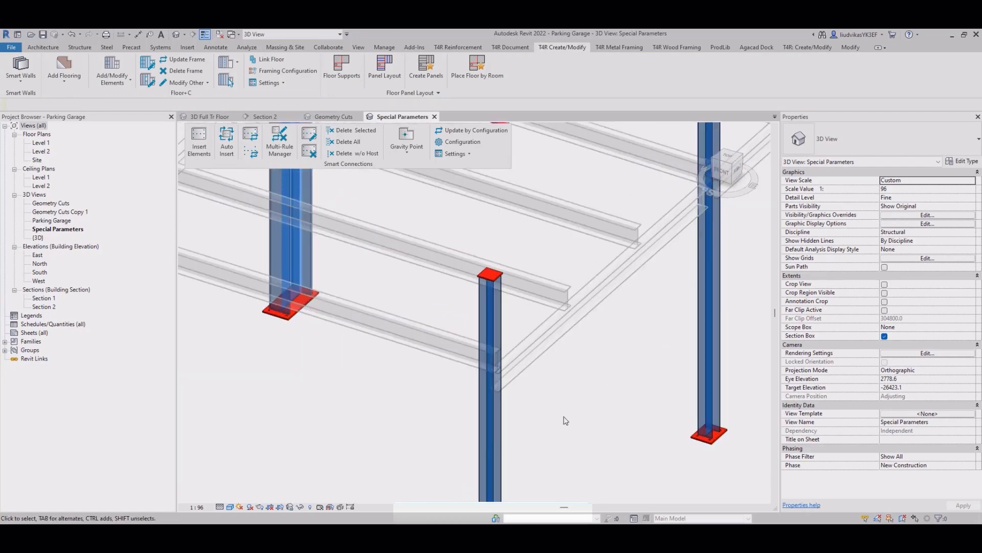
pyautogui.scroll(-3, 566, 417)
pyautogui.moveTo(423, 399); pyautogui.dragTo(484, 463, button='middle')
pyautogui.moveTo(390, 312); pyautogui.dragTo(463, 382, button='middle')
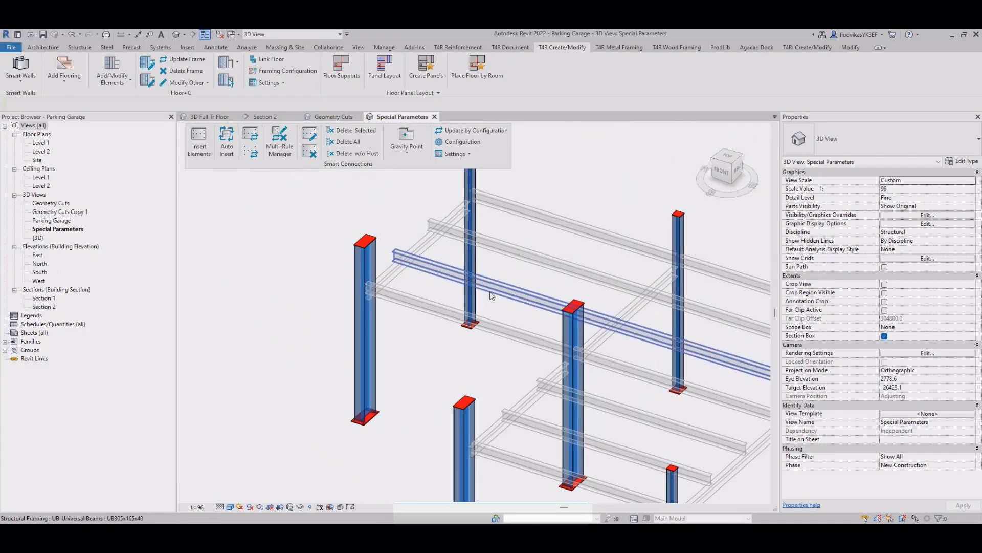
pyautogui.scroll(-6, 492, 296)
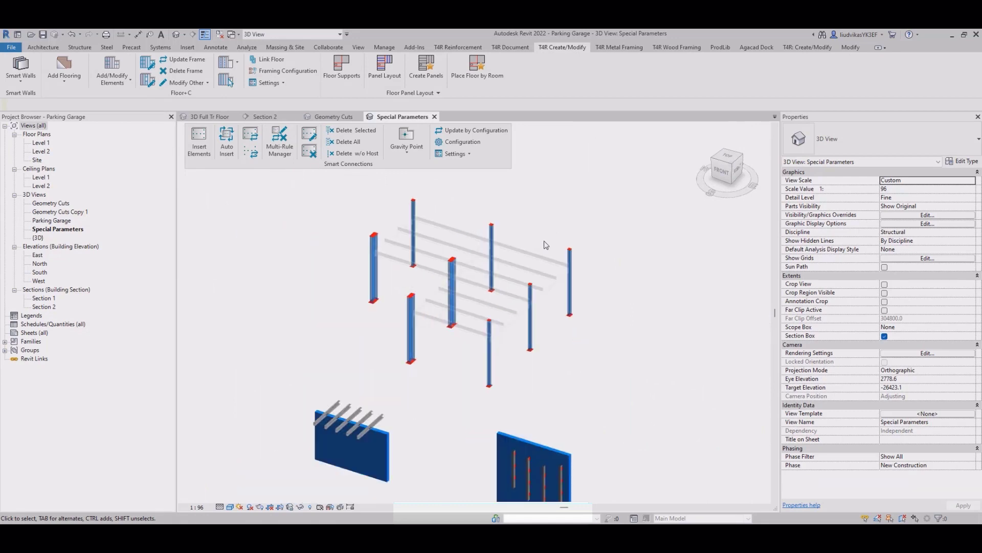
pyautogui.scroll(-2, 456, 377)
# Set the bf dimension of the M_MF Track type U25976-15 to 25 cm, using a joist on top of the wall
pyautogui.click(415, 364)
pyautogui.keyDown('shift'); pyautogui.moveTo(420, 400); pyautogui.dragTo(519, 431, button='middle'); pyautogui.keyUp('shift')
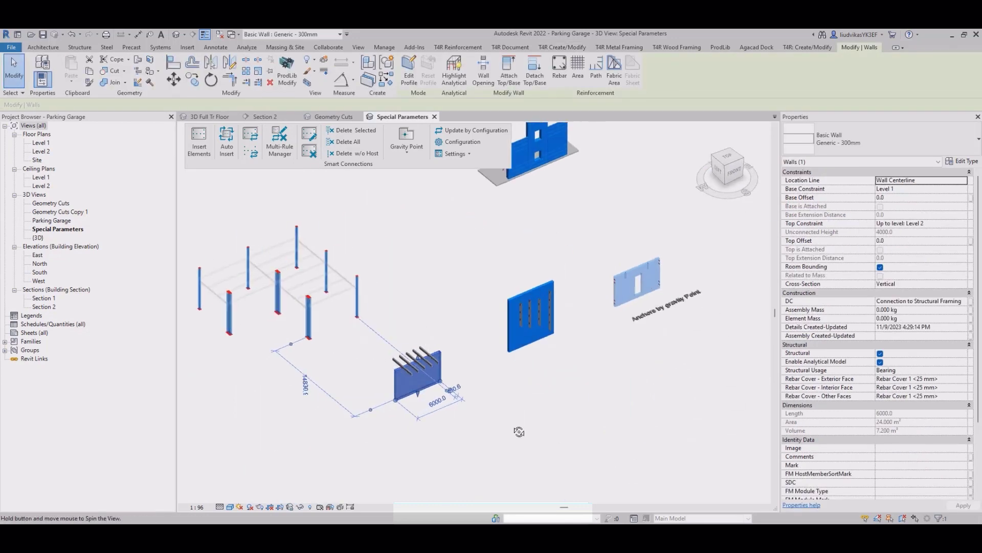
pyautogui.press('Escape')
pyautogui.scroll(8, 411, 382)
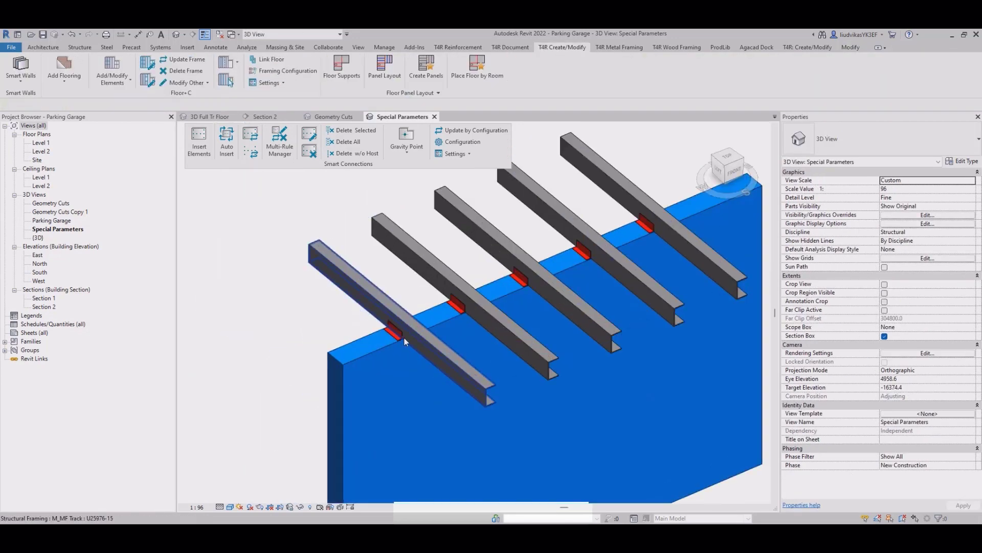
pyautogui.click(405, 339)
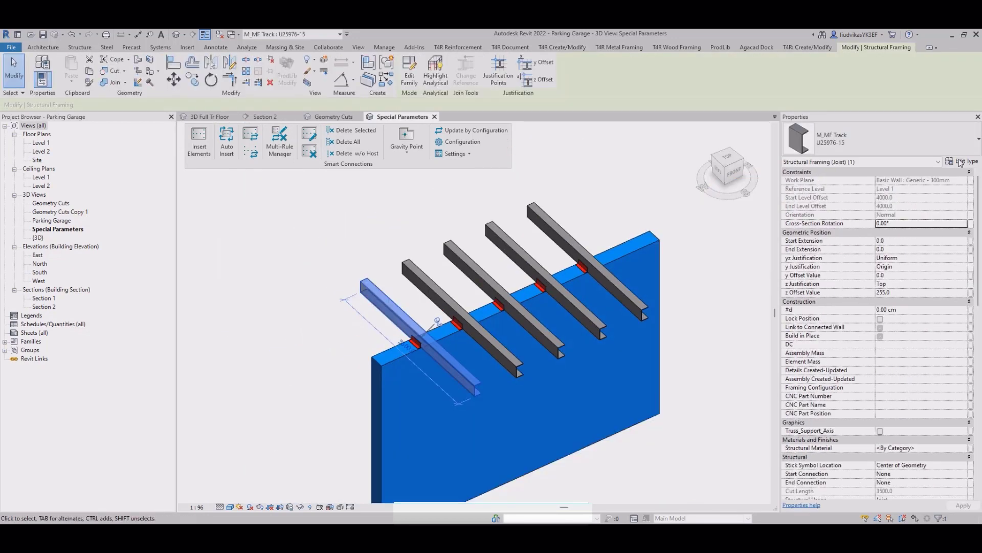
pyautogui.click(962, 162)
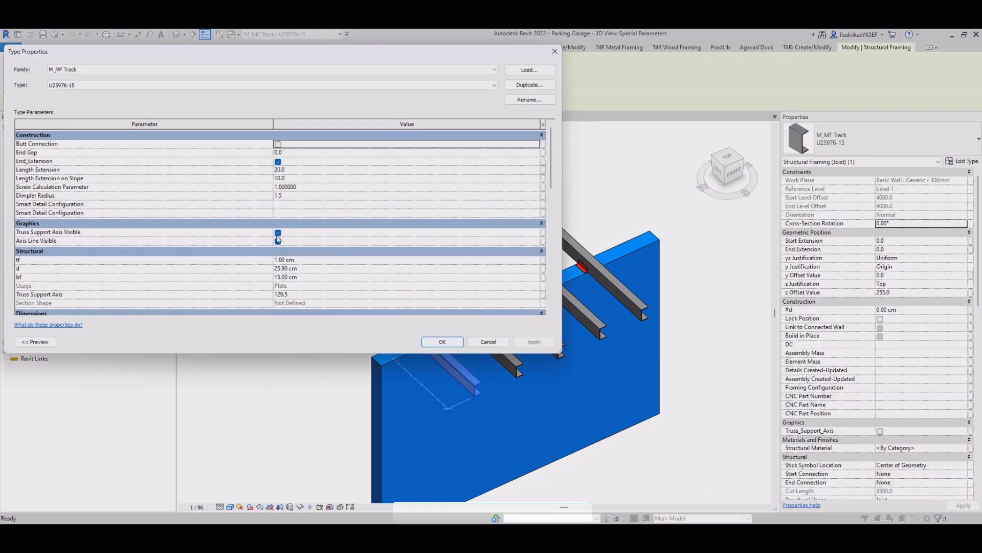
pyautogui.click(281, 278)
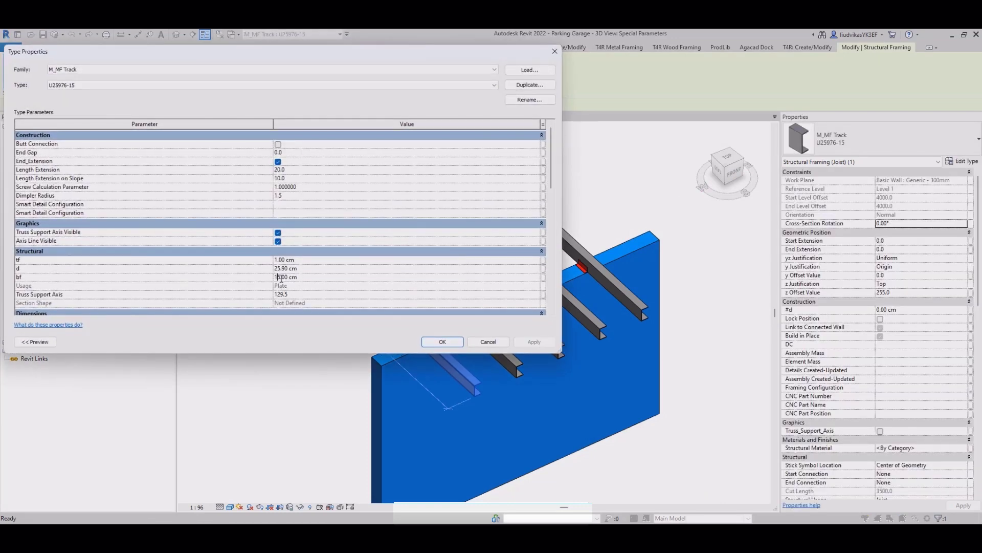
pyautogui.write('25')
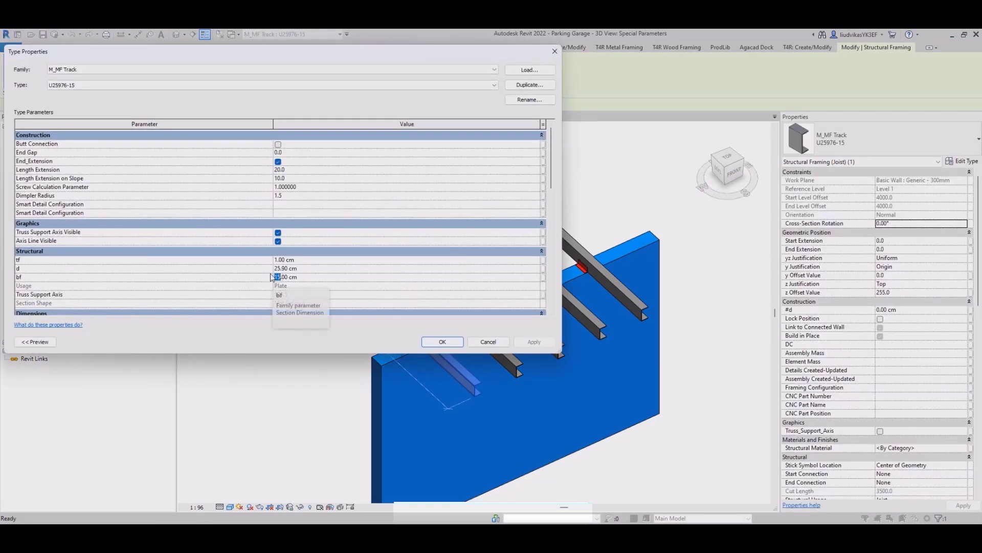
pyautogui.press('Return')
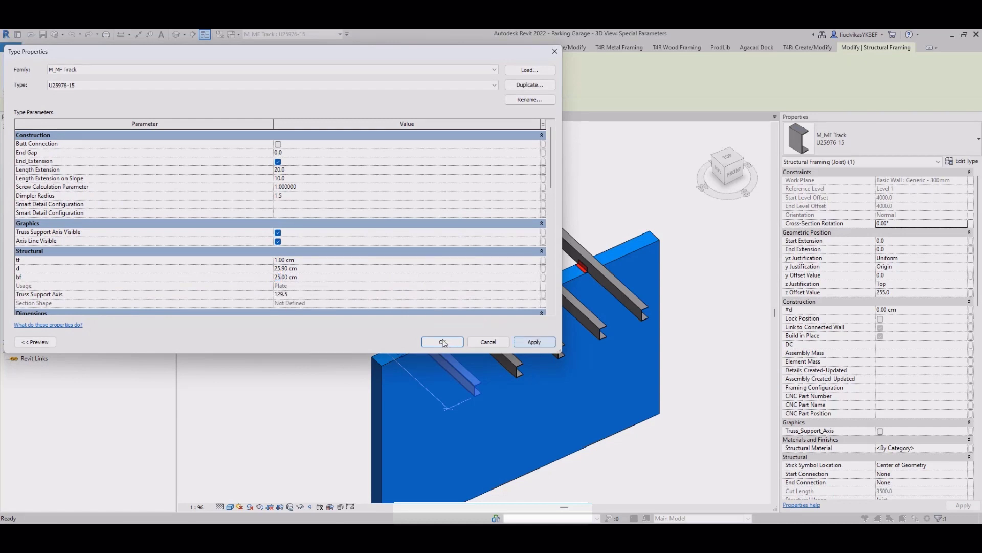
pyautogui.click(443, 342)
# Update the smart connections of the wall under the widened track joists
pyautogui.scroll(5, 444, 336)
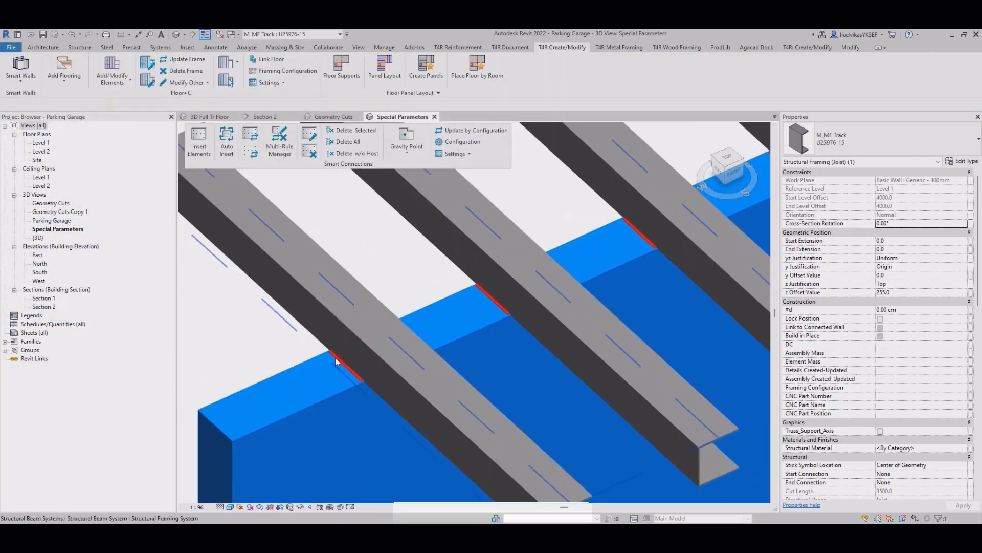
pyautogui.scroll(2, 336, 358)
pyautogui.press('Escape')
pyautogui.scroll(-3, 330, 374)
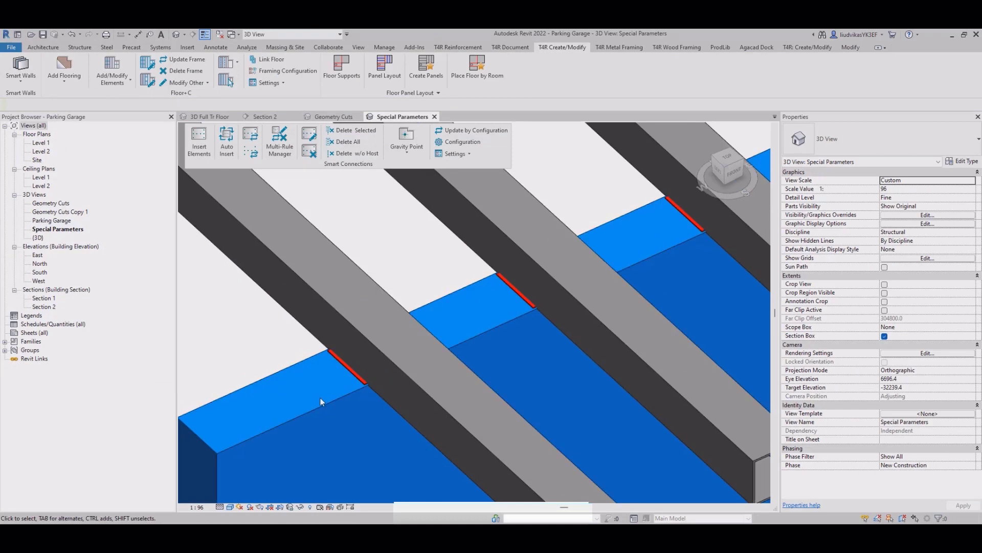
pyautogui.click(321, 405)
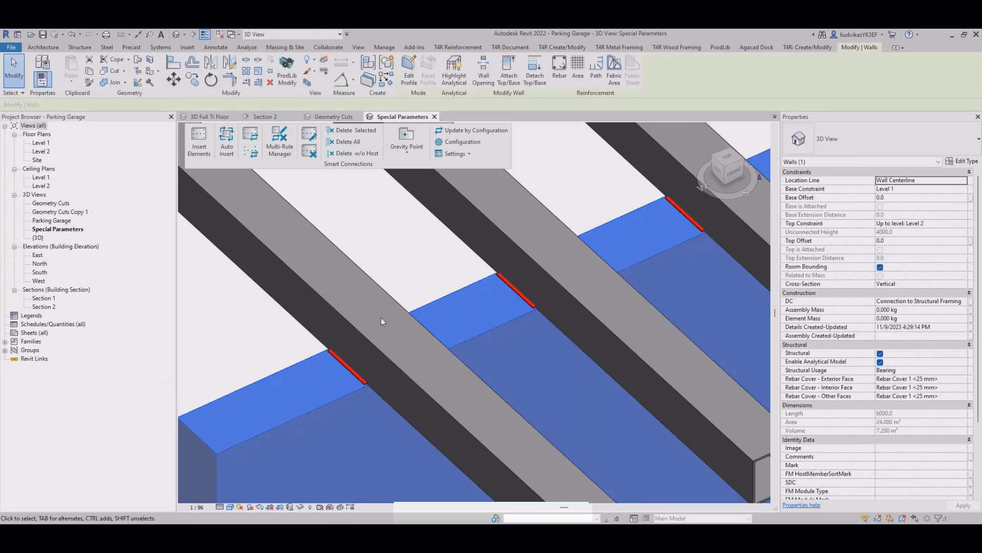
pyautogui.click(250, 139)
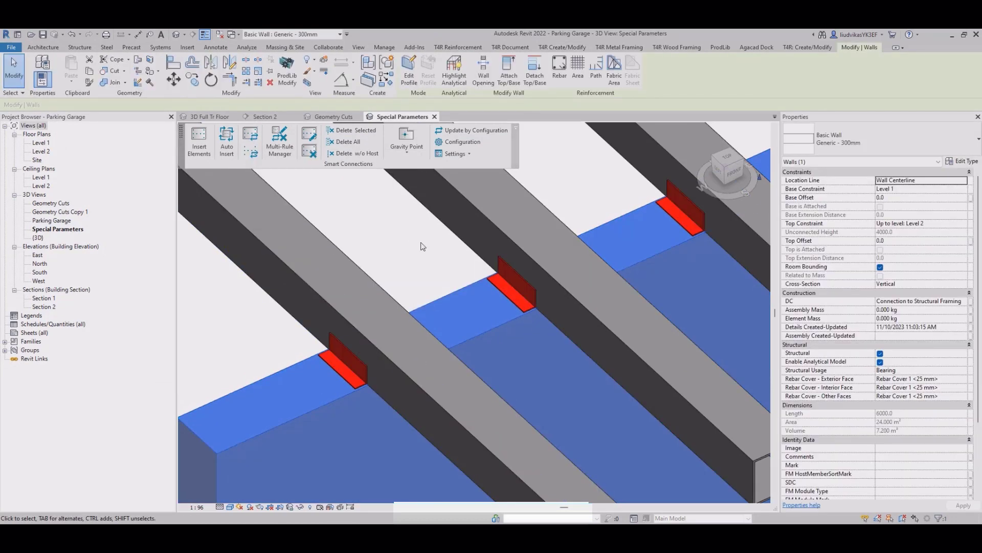
pyautogui.press('Escape')
pyautogui.scroll(-4, 425, 287)
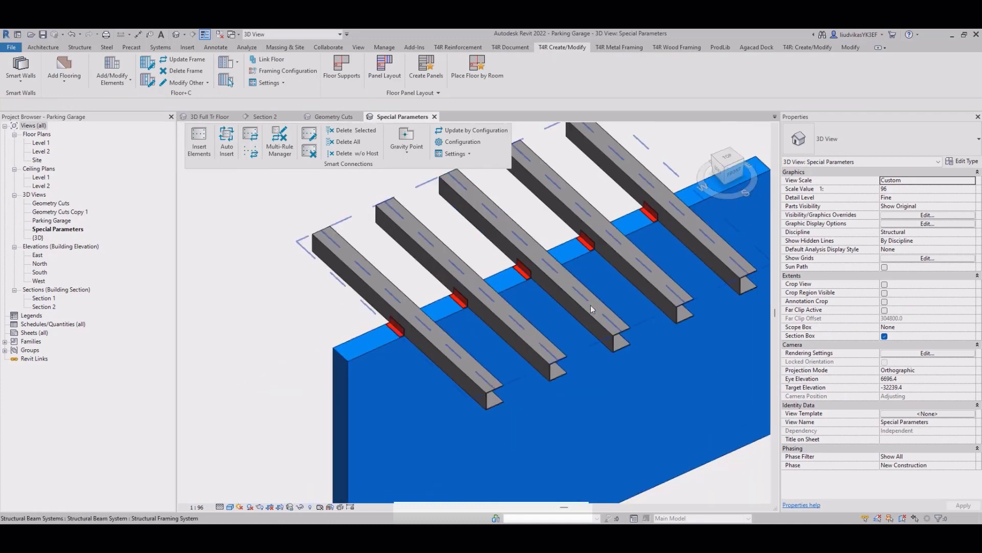
# Set the fixed spacing of the beam system on top of the wall to 1100
pyautogui.click(591, 306)
pyautogui.moveTo(632, 266); pyautogui.dragTo(581, 302, button='middle')
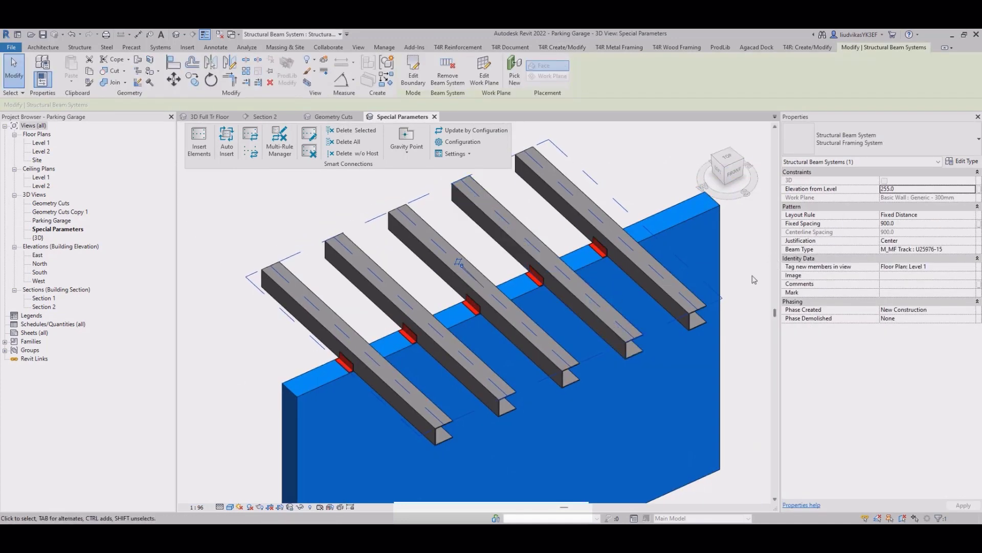
pyautogui.click(945, 224)
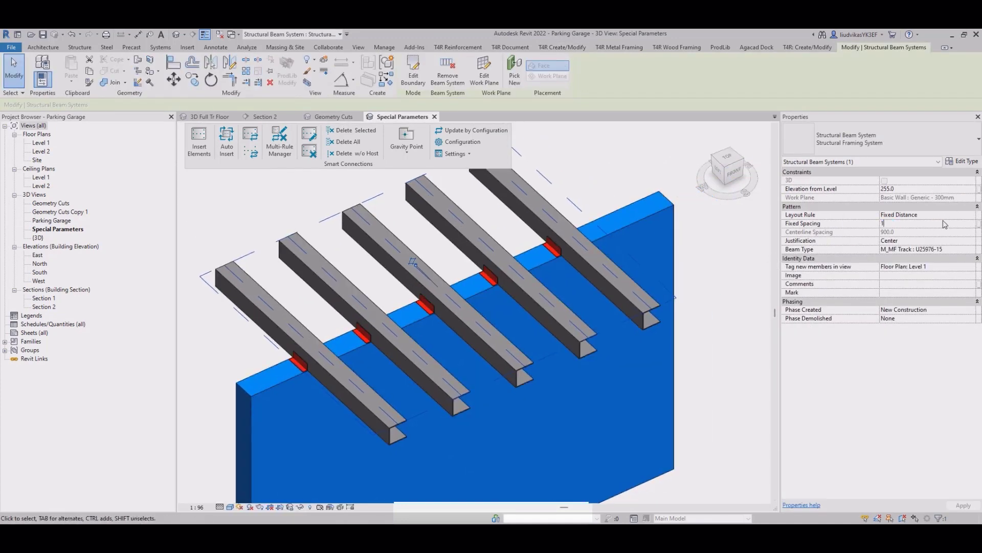
pyautogui.press('Return')
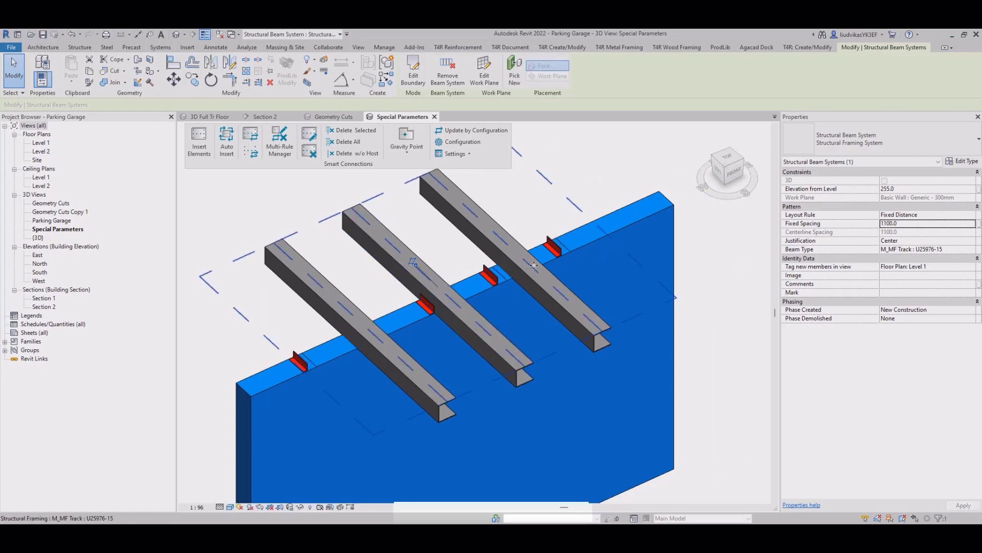
# Update the wall's smart connections to match the respaced joists of the beam system
pyautogui.click(248, 405)
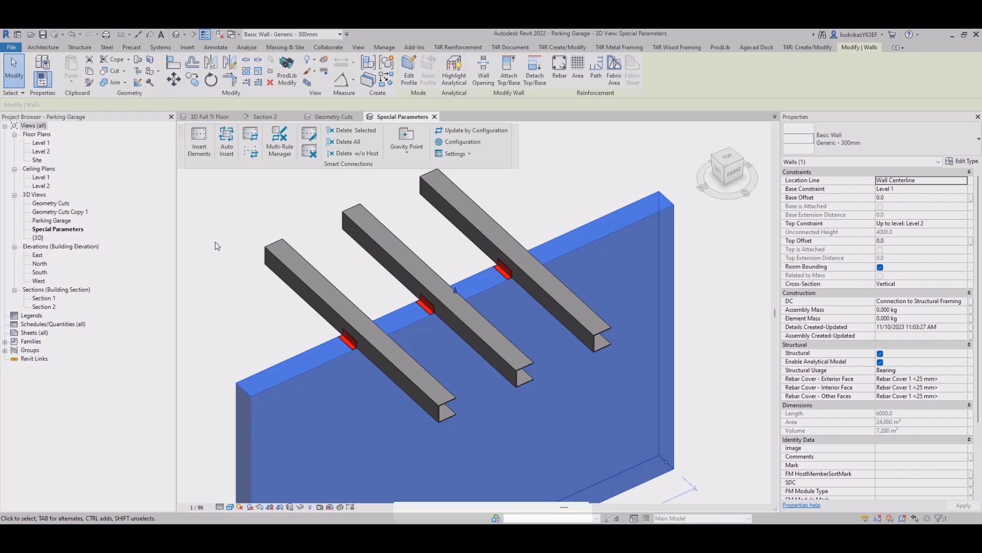
pyautogui.click(216, 246)
pyautogui.scroll(-1, 386, 242)
pyautogui.scroll(-1, 386, 237)
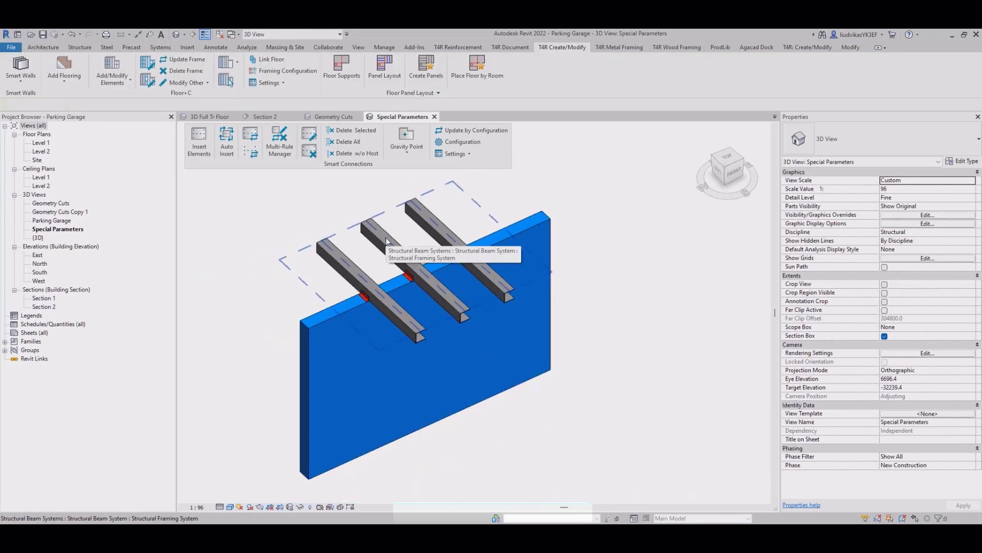
# Update the smart connections of the neighbouring wall that uses the Vertical beams configuration
pyautogui.click(386, 238)
pyautogui.scroll(-2, 527, 380)
pyautogui.moveTo(620, 339); pyautogui.dragTo(417, 434, button='middle')
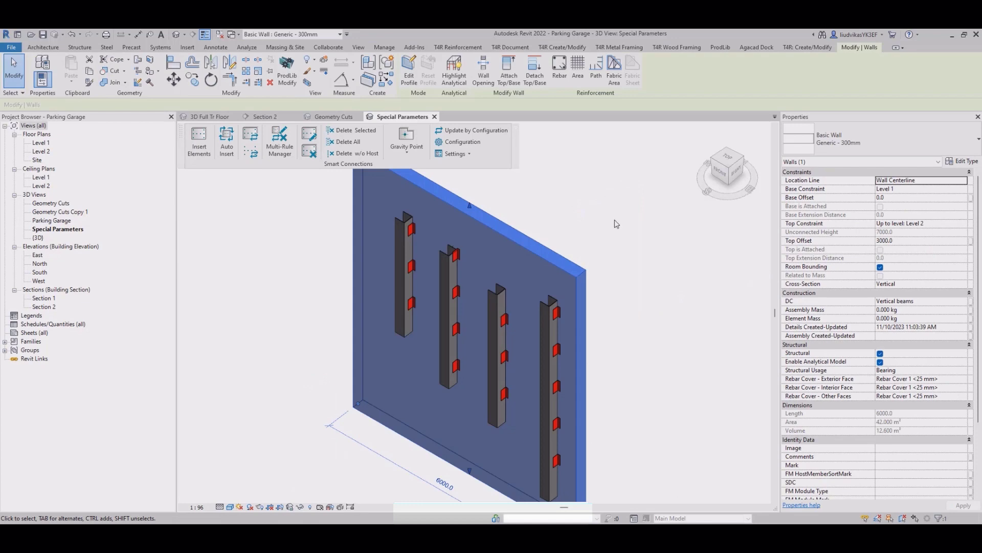
pyautogui.click(615, 220)
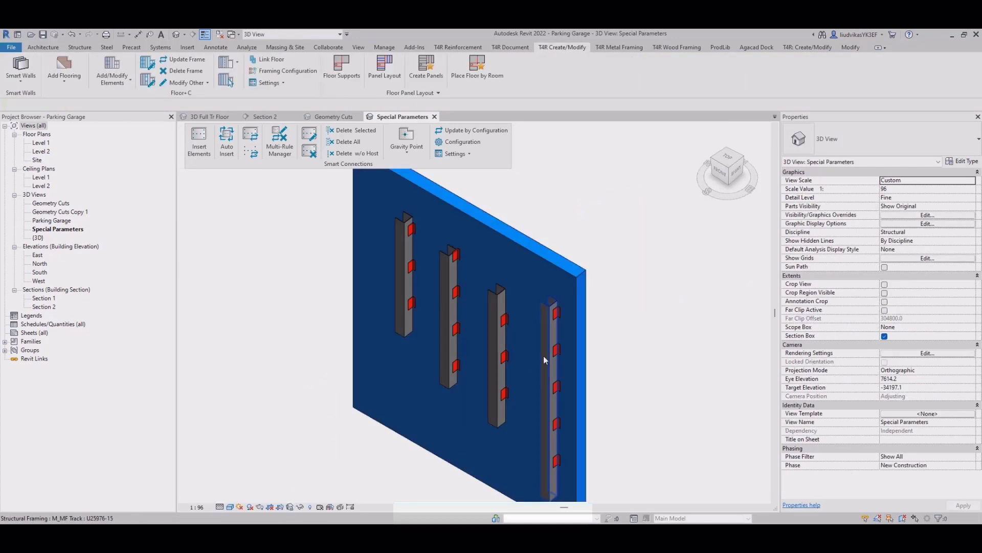
# Delete the third vertical track beam, next to the longest one, from the wall face
pyautogui.scroll(-1, 461, 308)
pyautogui.moveTo(461, 309); pyautogui.dragTo(401, 281, button='middle')
pyautogui.scroll(1, 401, 280)
pyautogui.click(433, 279)
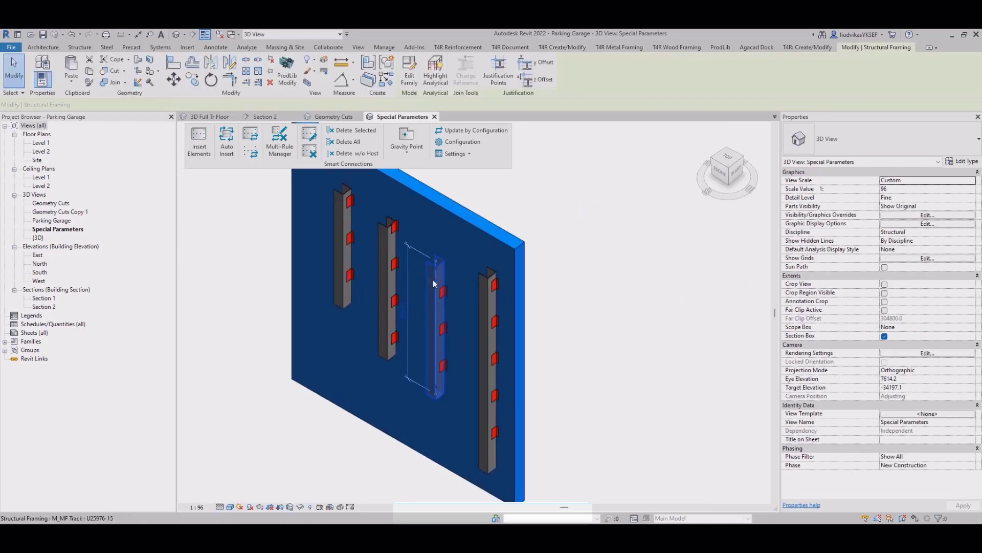
pyautogui.press('Delete')
# Set the bf dimension of the remaining vertical beams' U25976-15 track type to 15 cm
pyautogui.click(336, 234)
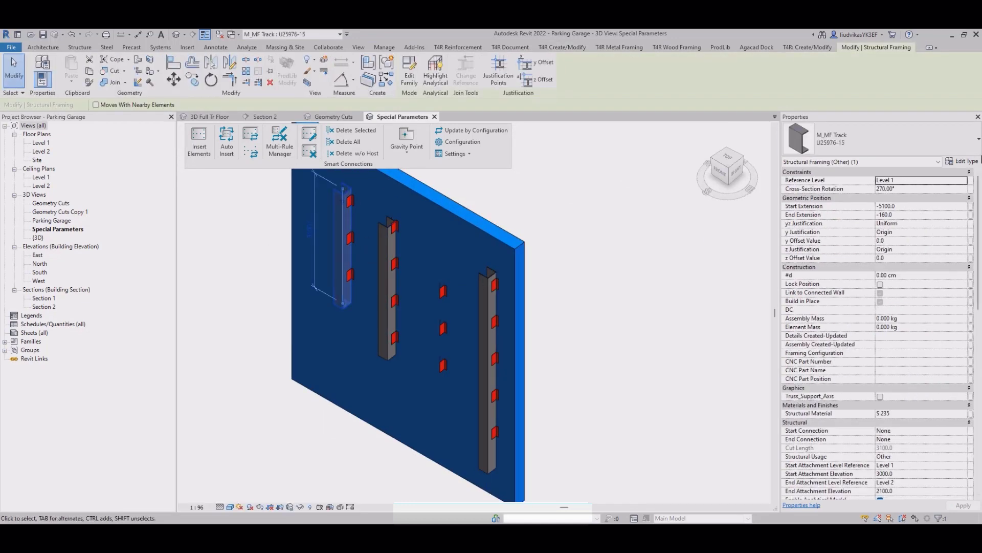
pyautogui.scroll(-6, 924, 206)
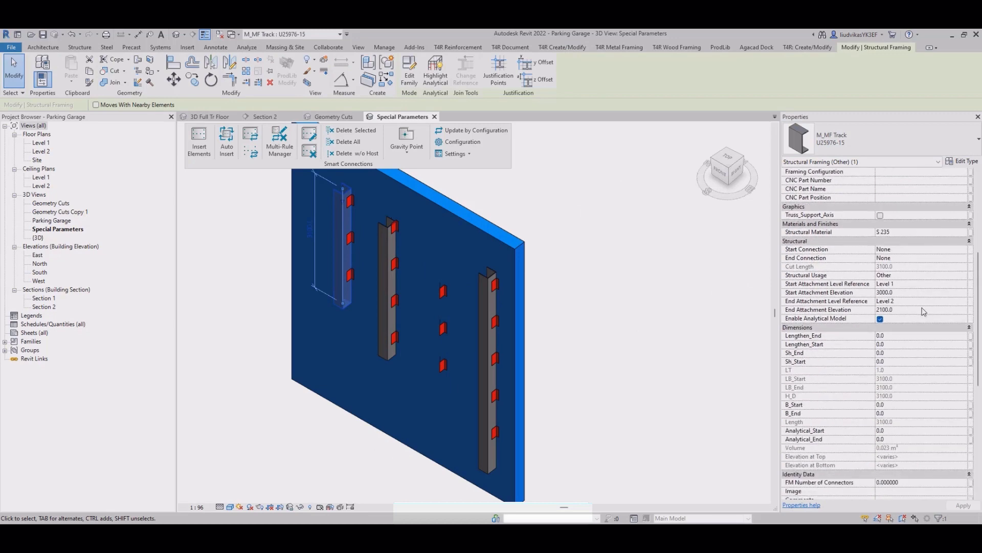
pyautogui.click(963, 162)
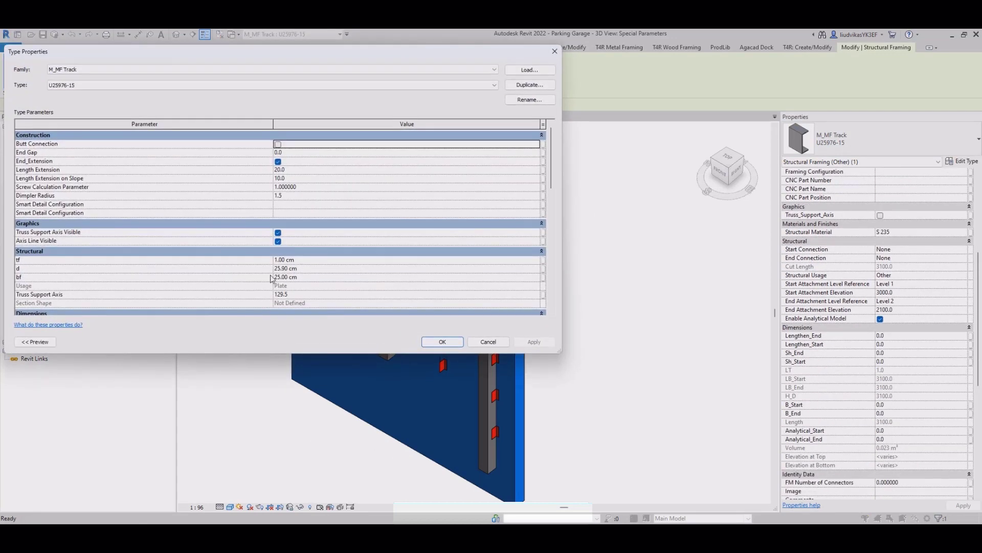
pyautogui.click(280, 277)
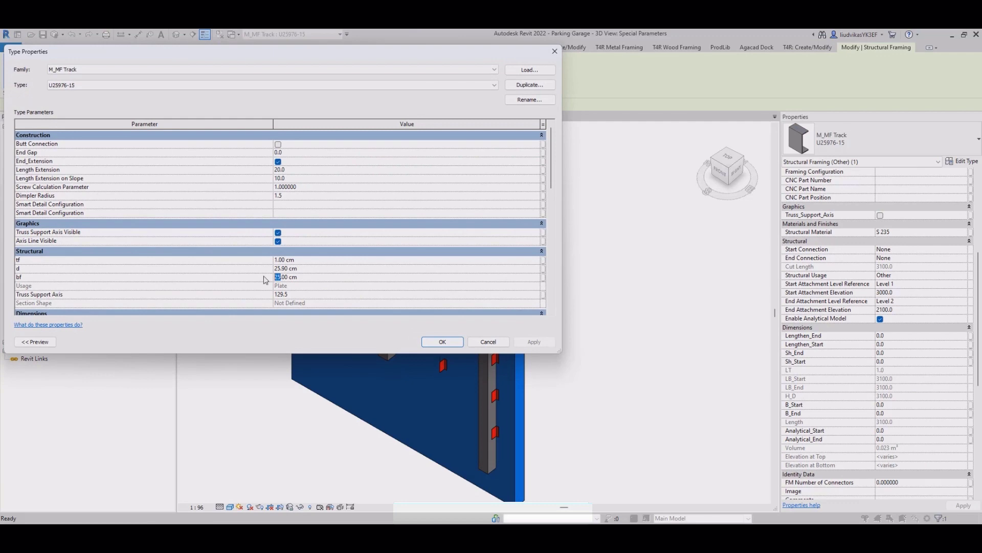
pyautogui.write('15')
pyautogui.click(453, 342)
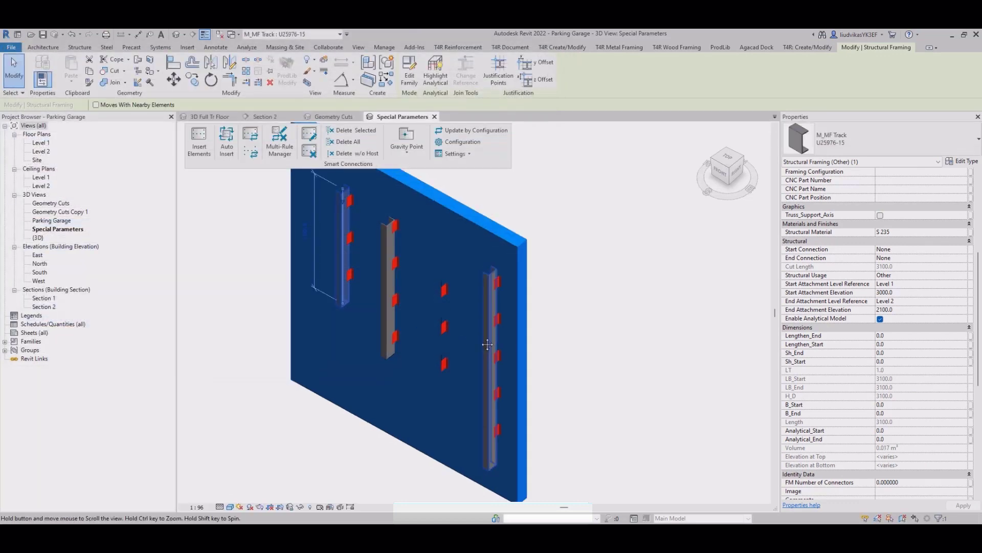
# Update the Vertical beams wall's connections to match the narrower tracks and the deleted beam
pyautogui.keyDown('shift'); pyautogui.moveTo(401, 392); pyautogui.dragTo(471, 332, button='middle'); pyautogui.keyUp('shift')
pyautogui.click(477, 216)
pyautogui.click(253, 137)
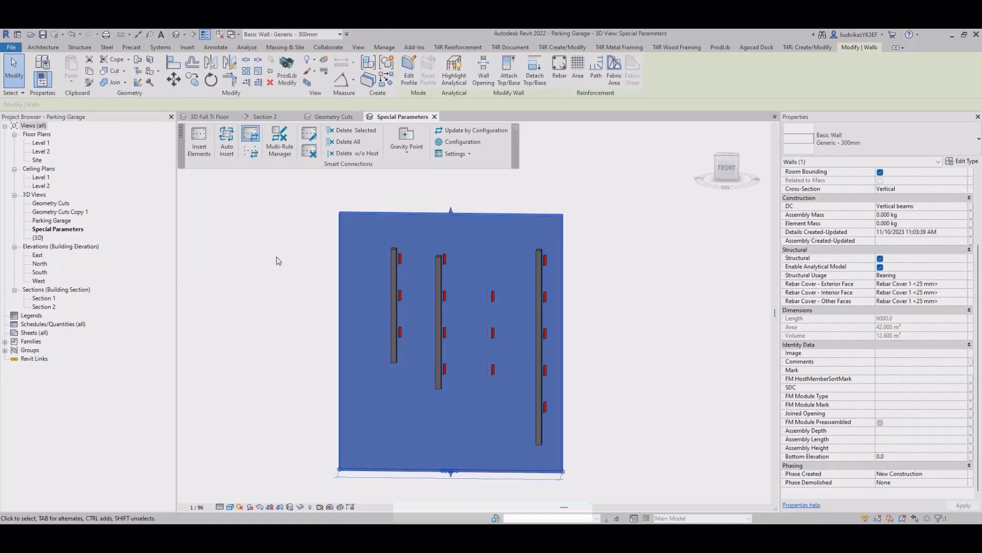
pyautogui.click(277, 257)
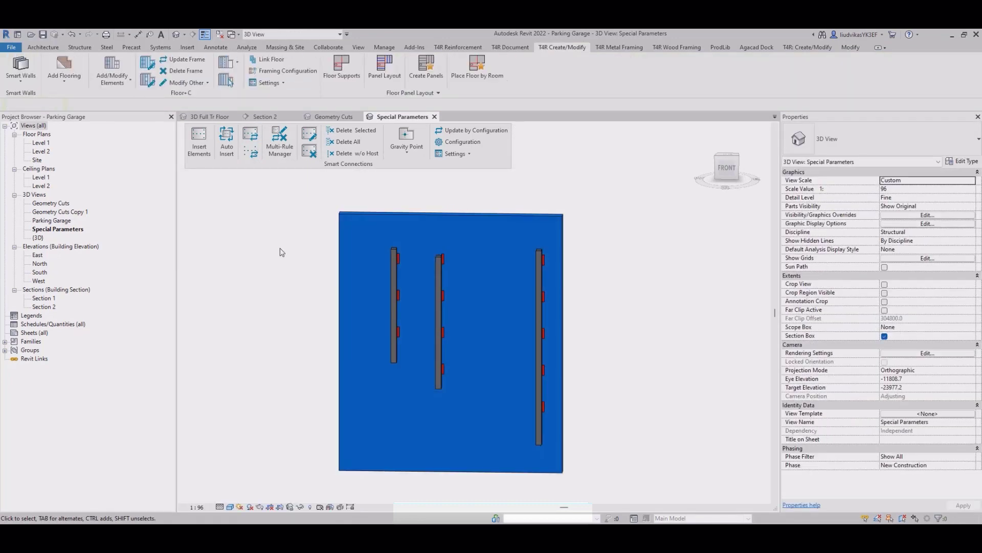
# Widen the opening in the wall labelled "Anchors by gravity Point" by moving one of its vertical edges outward
pyautogui.keyDown('shift'); pyautogui.moveTo(279, 249); pyautogui.dragTo(230, 357, button='middle'); pyautogui.keyUp('shift')
pyautogui.scroll(-1, 289, 292)
pyautogui.scroll(-3, 291, 295)
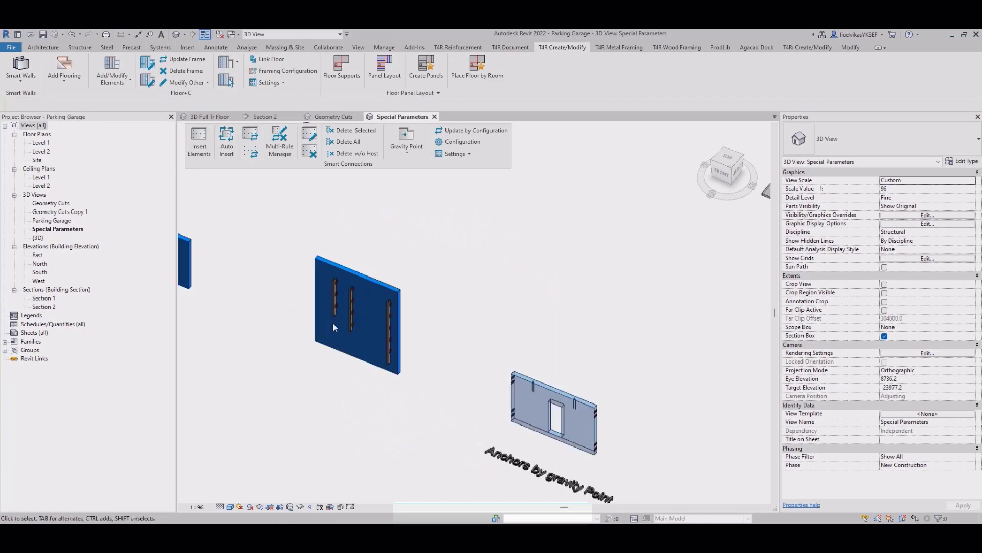
pyautogui.moveTo(418, 347); pyautogui.dragTo(330, 277, button='middle')
pyautogui.scroll(3, 481, 359)
pyautogui.click(496, 384)
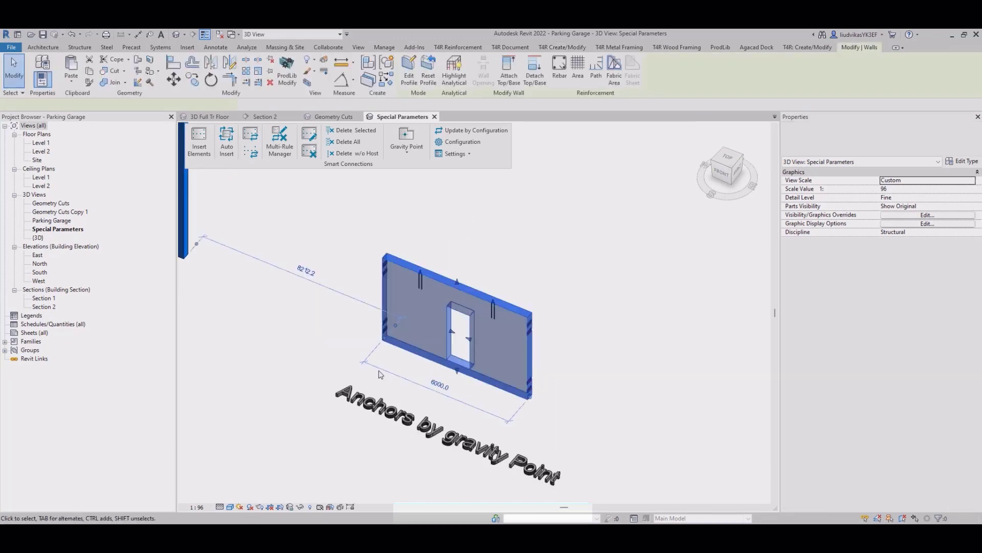
pyautogui.keyDown('shift'); pyautogui.moveTo(379, 375); pyautogui.dragTo(533, 358, button='middle'); pyautogui.keyUp('shift')
pyautogui.scroll(3, 491, 347)
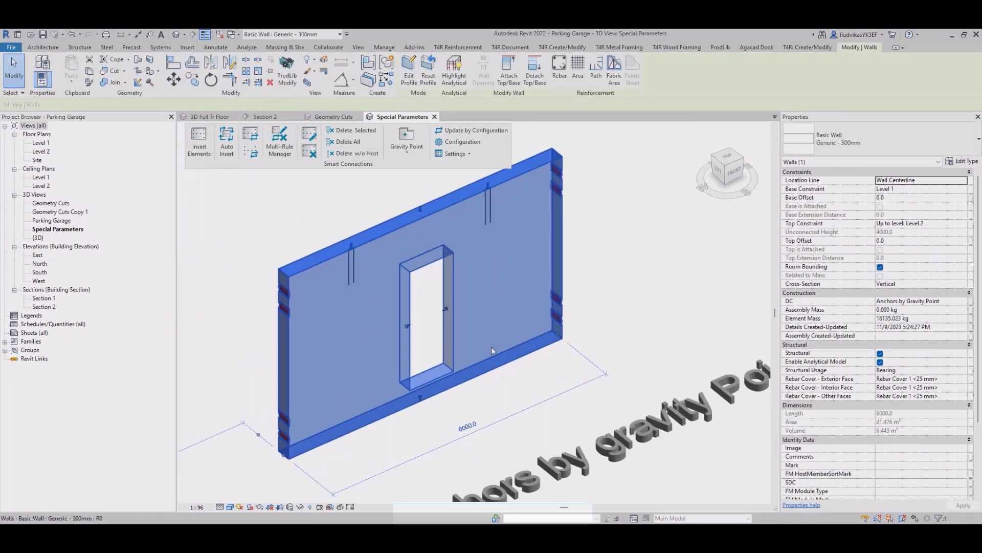
pyautogui.click(318, 226)
pyautogui.moveTo(389, 292); pyautogui.dragTo(429, 292, button='middle')
pyautogui.click(446, 301)
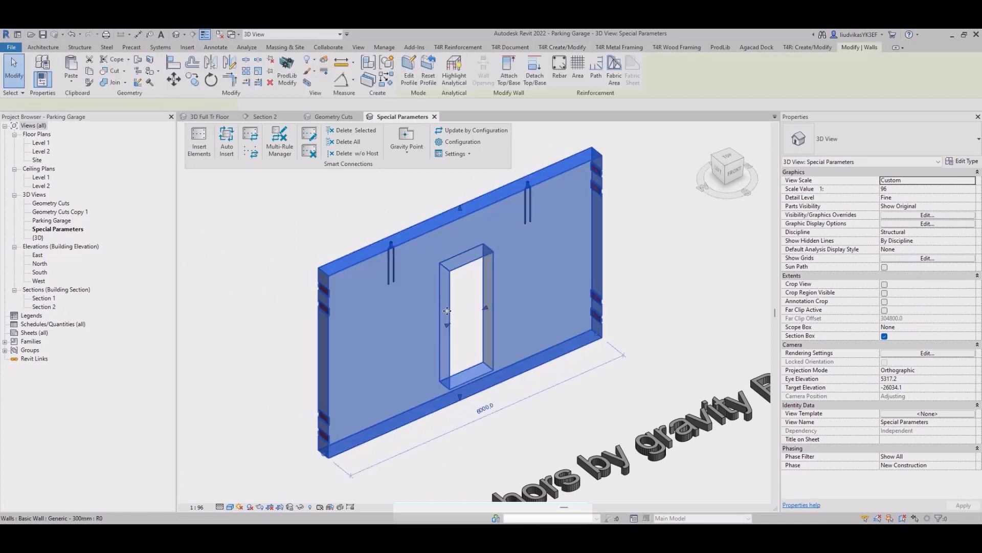
pyautogui.moveTo(445, 325); pyautogui.dragTo(376, 353)
pyautogui.press('Escape')
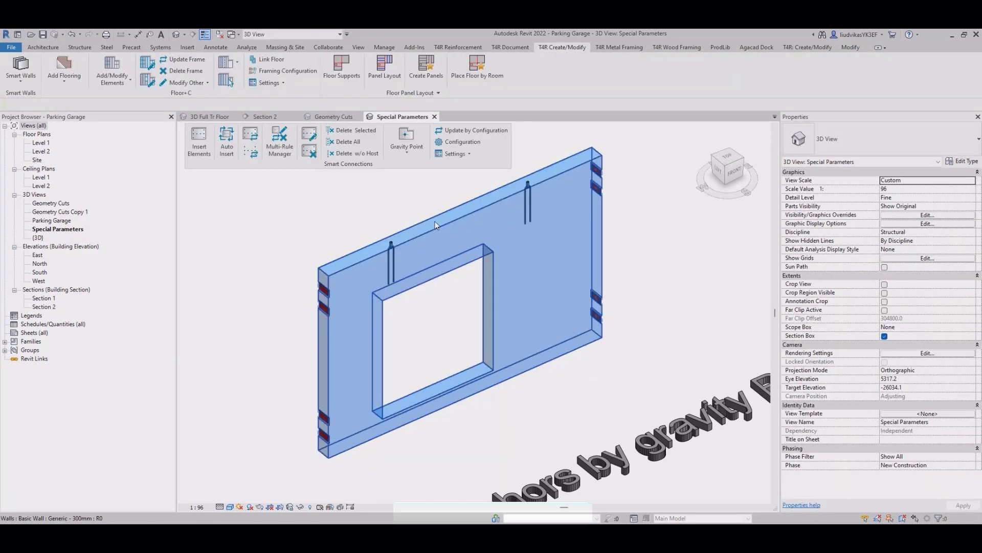
# Update the widened-opening wall's smart connections to realign the lifting anchors with its new gravity point, and check their positions
pyautogui.click(436, 223)
pyautogui.click(251, 135)
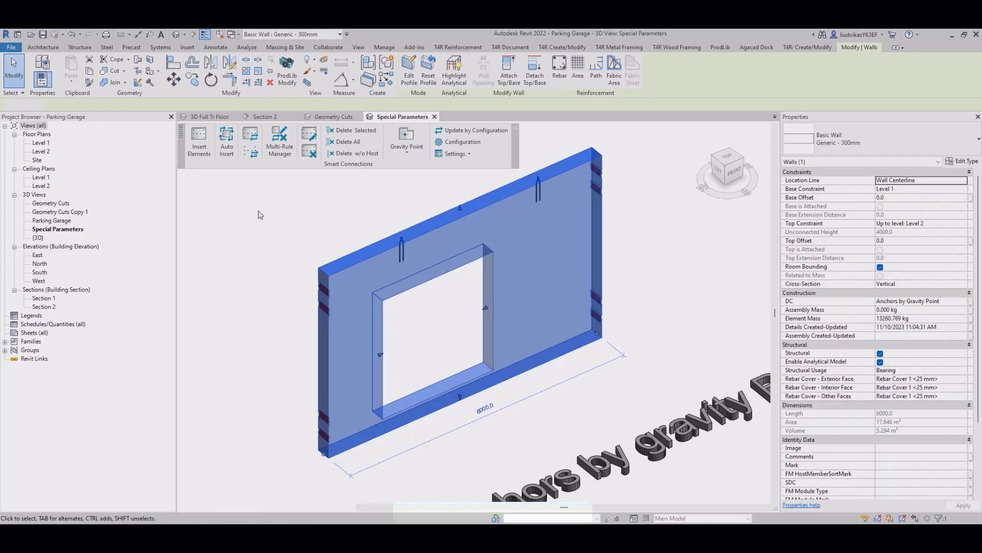
pyautogui.click(260, 214)
pyautogui.scroll(5, 413, 238)
pyautogui.scroll(-3, 403, 254)
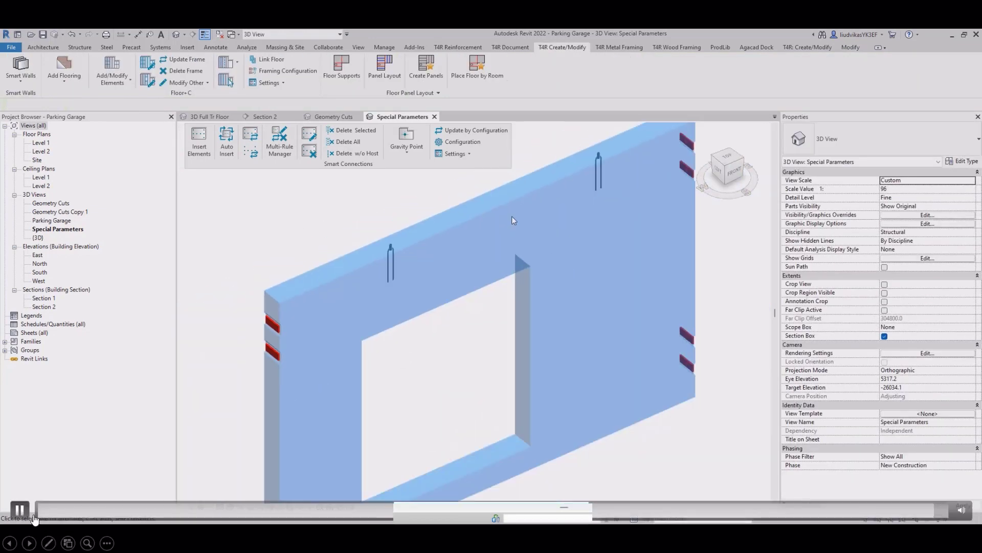
pyautogui.moveTo(555, 206); pyautogui.dragTo(425, 287, button='middle')
pyautogui.click(21, 511)
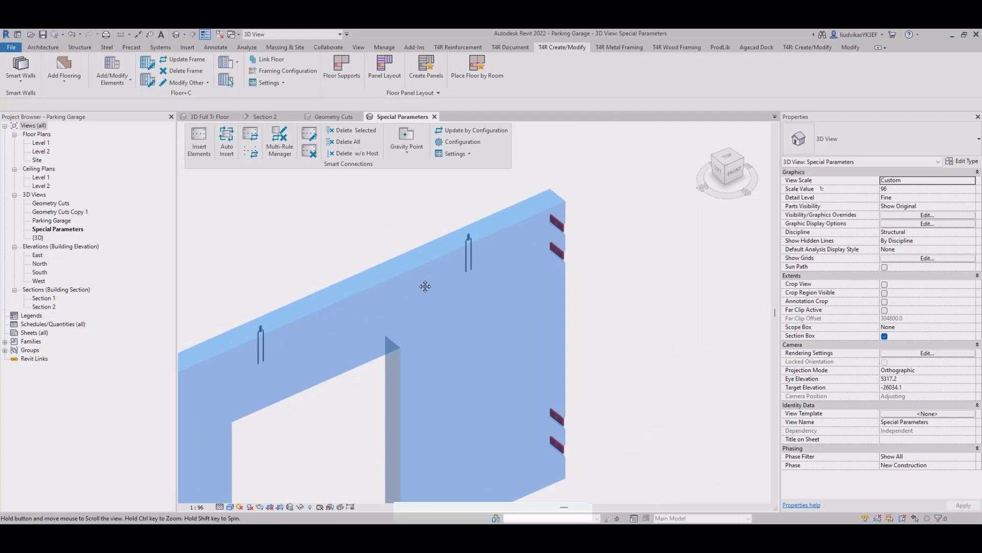
pyautogui.moveTo(39, 481)
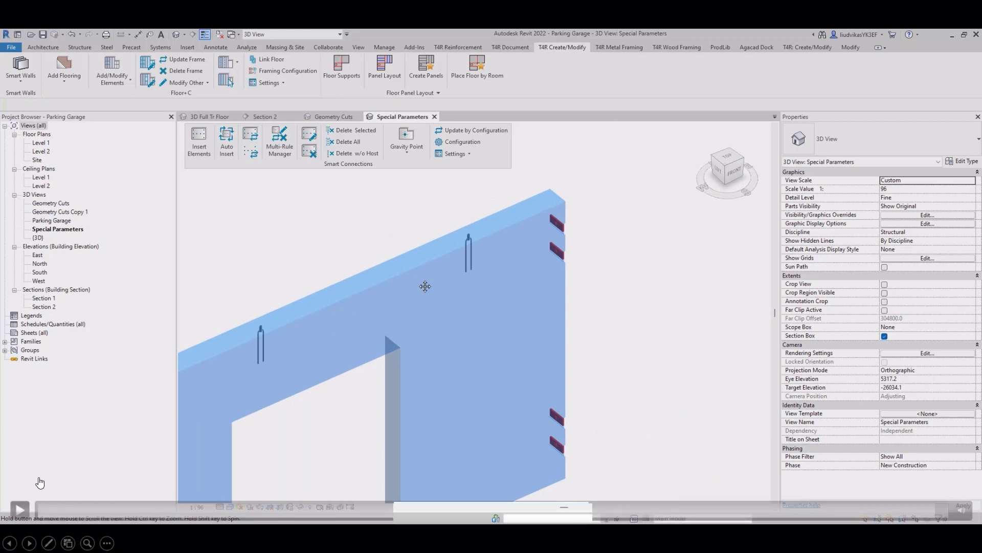
pyautogui.click(19, 509)
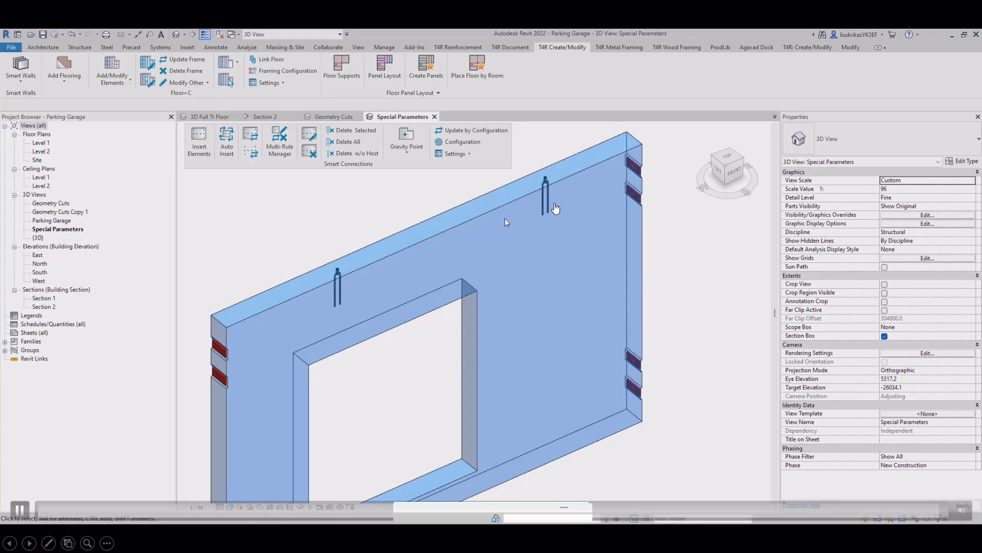
pyautogui.click(20, 509)
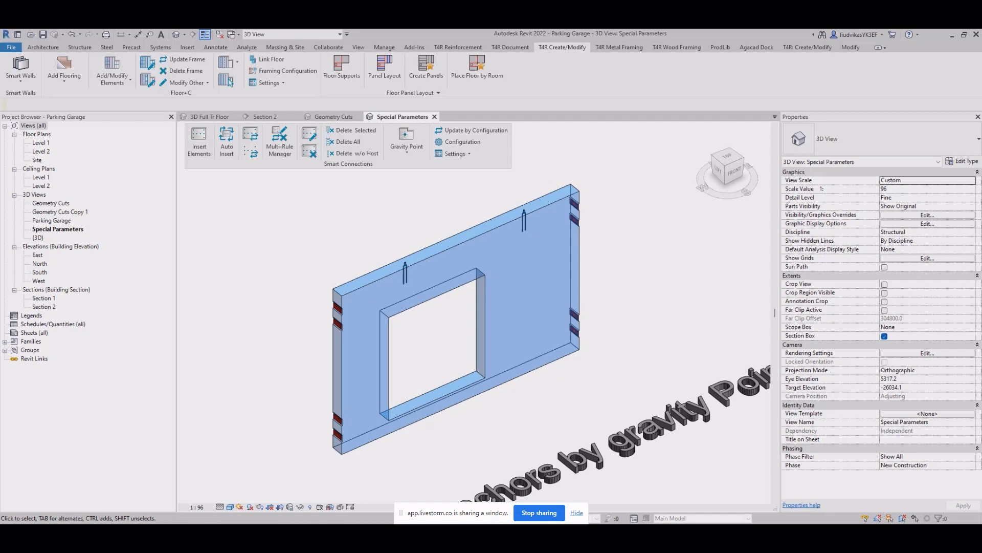
pyautogui.moveTo(594, 343)
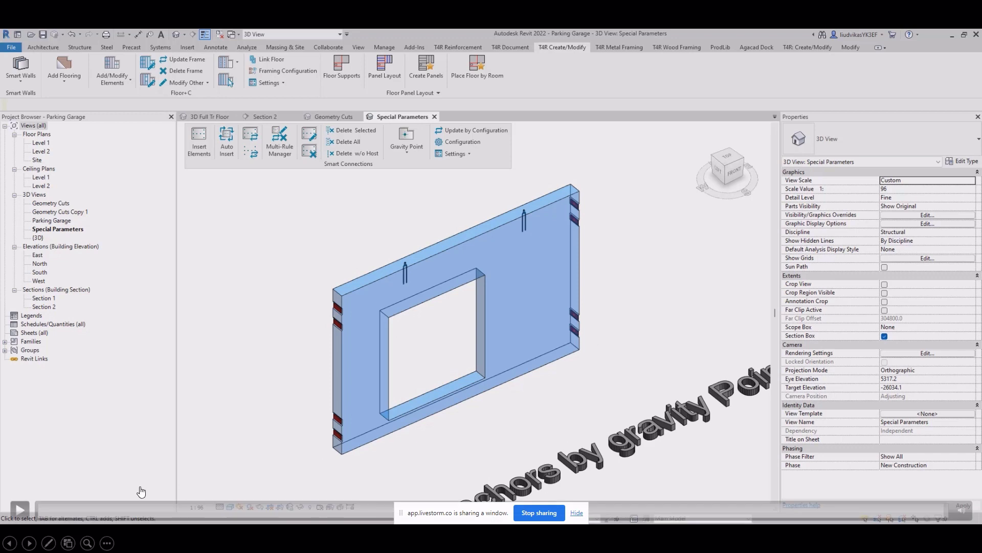
pyautogui.click(15, 511)
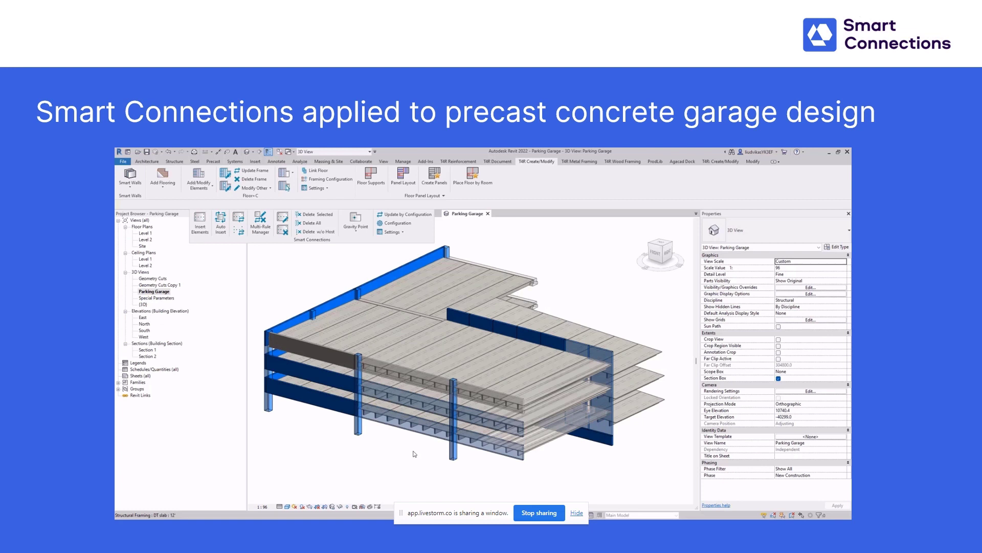
pyautogui.moveTo(674, 285)
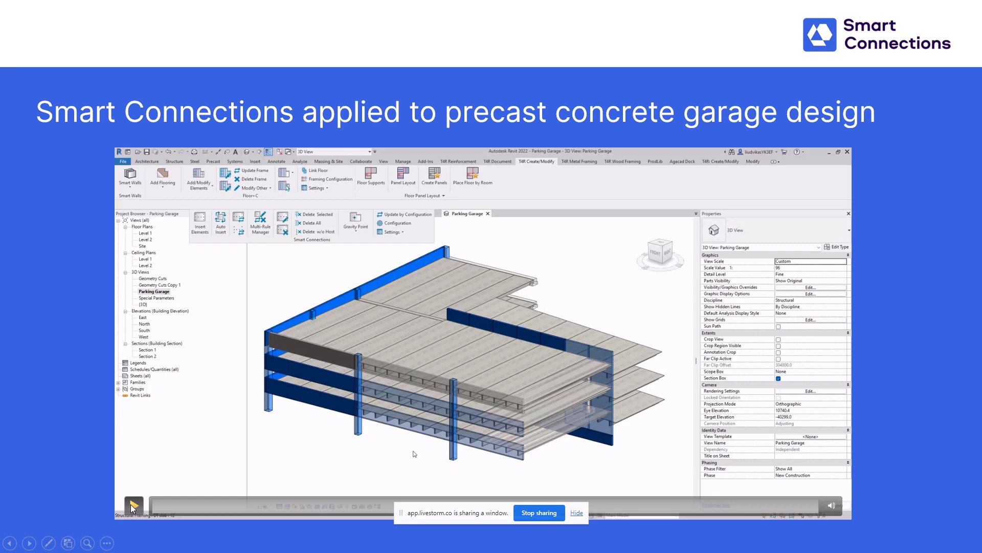
pyautogui.click(132, 506)
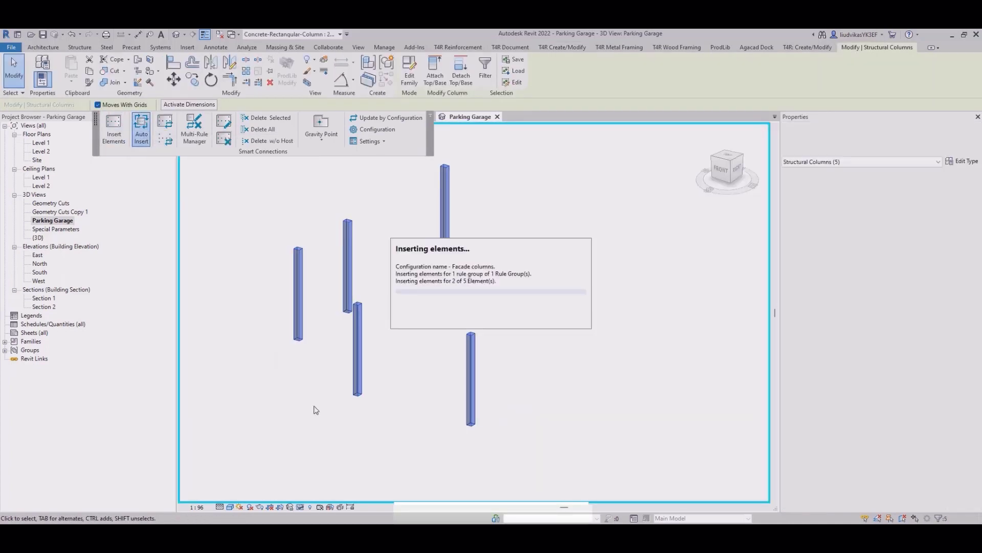
# Examine the cuts inserted along the facade columns and reset the temporary isolation to bring back the whole parking garage
pyautogui.scroll(12, 471, 436)
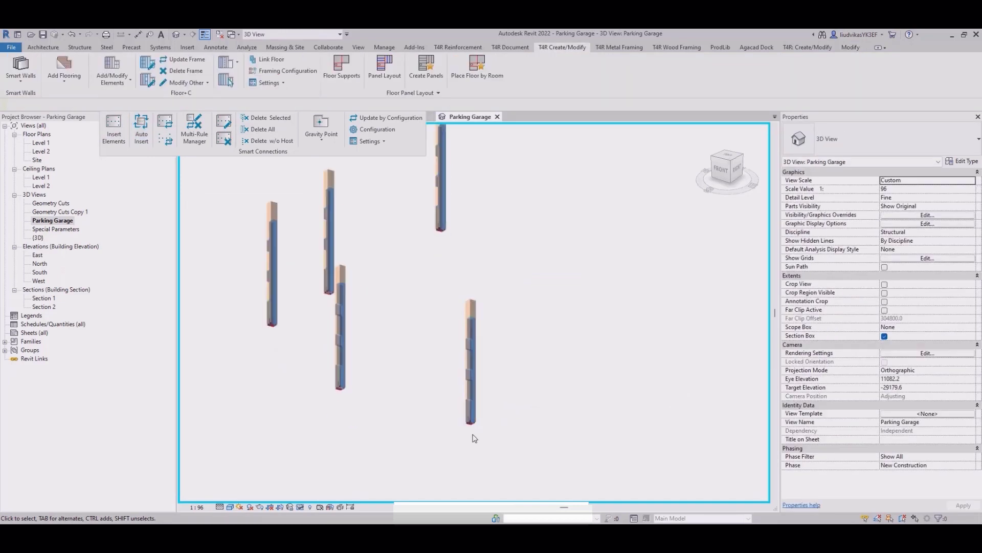
pyautogui.moveTo(424, 225); pyautogui.dragTo(433, 417, button='middle')
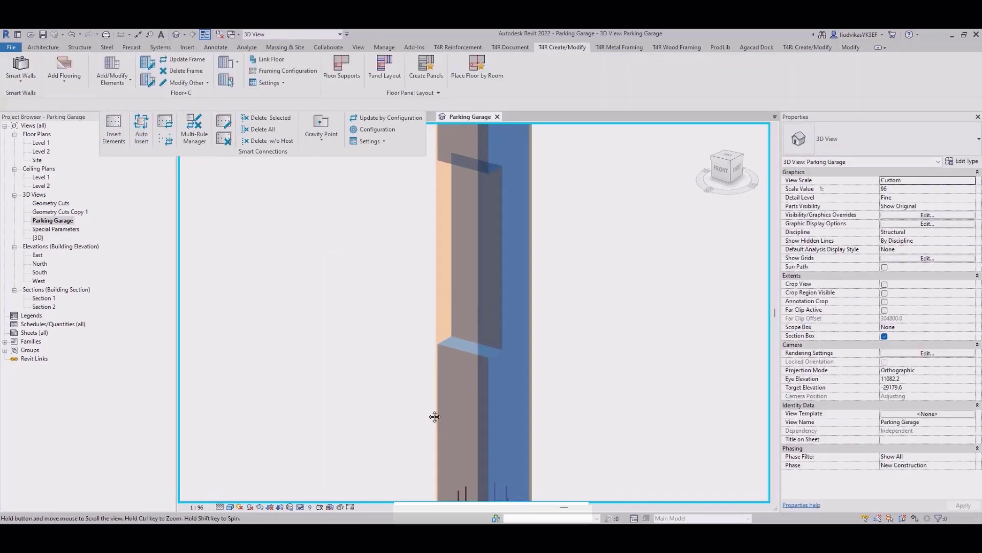
pyautogui.scroll(-2, 431, 420)
pyautogui.moveTo(462, 261); pyautogui.dragTo(472, 394, button='middle')
pyautogui.scroll(-5, 497, 192)
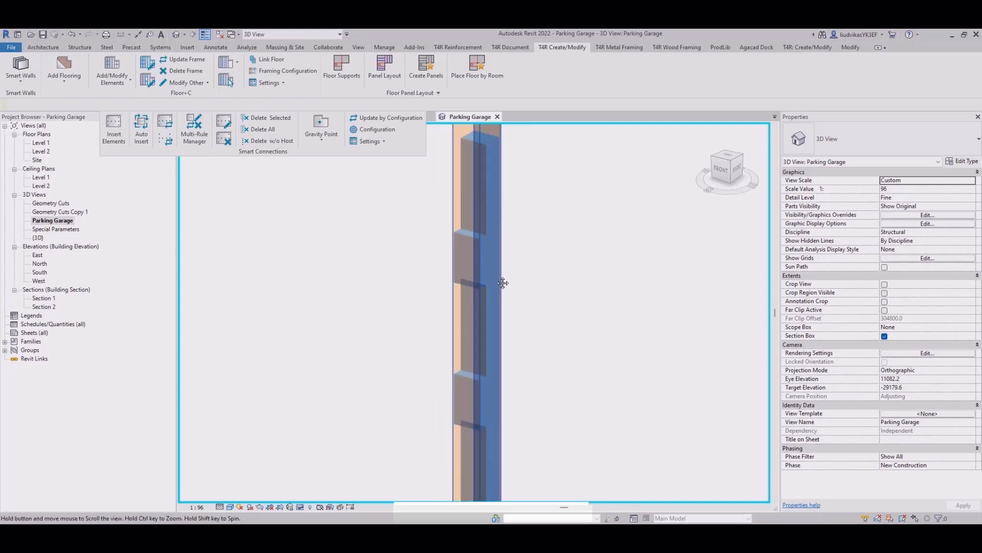
pyautogui.click(299, 506)
pyautogui.click(333, 500)
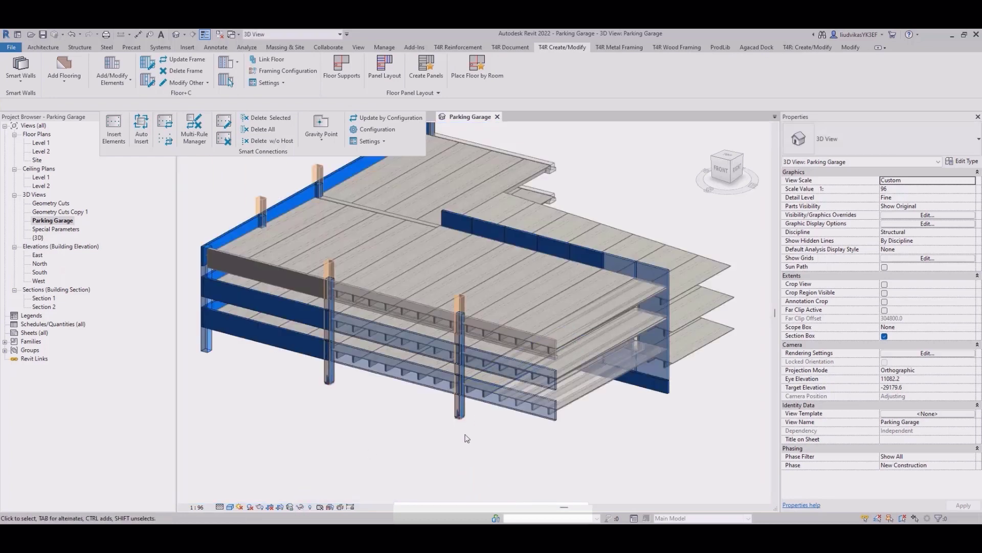
pyautogui.scroll(5, 467, 438)
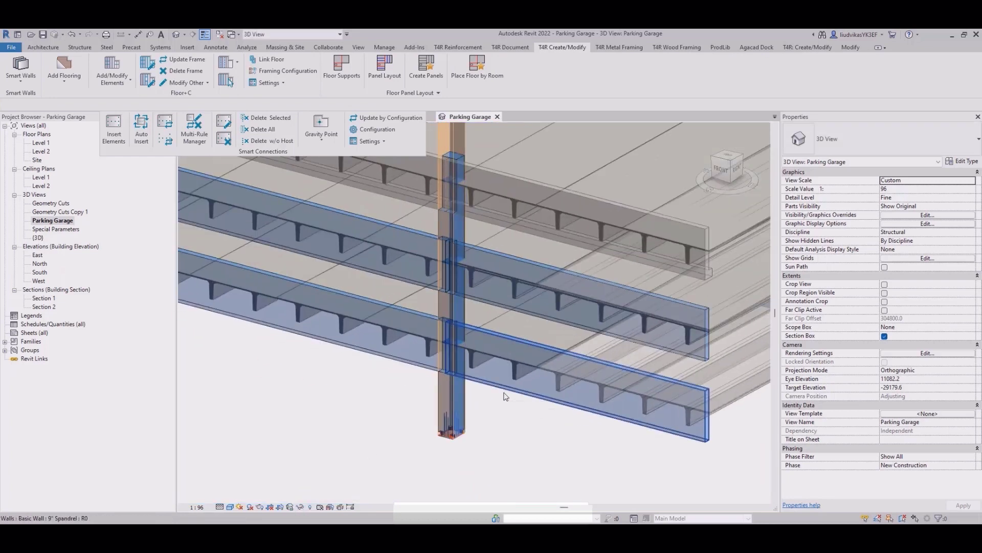
pyautogui.click(504, 393)
pyautogui.press('s')
pyautogui.press('a')
pyautogui.scroll(-3, 578, 381)
pyautogui.keyDown('shift'); pyautogui.moveTo(555, 424); pyautogui.dragTo(575, 435, button='middle'); pyautogui.keyUp('shift')
pyautogui.press('Escape')
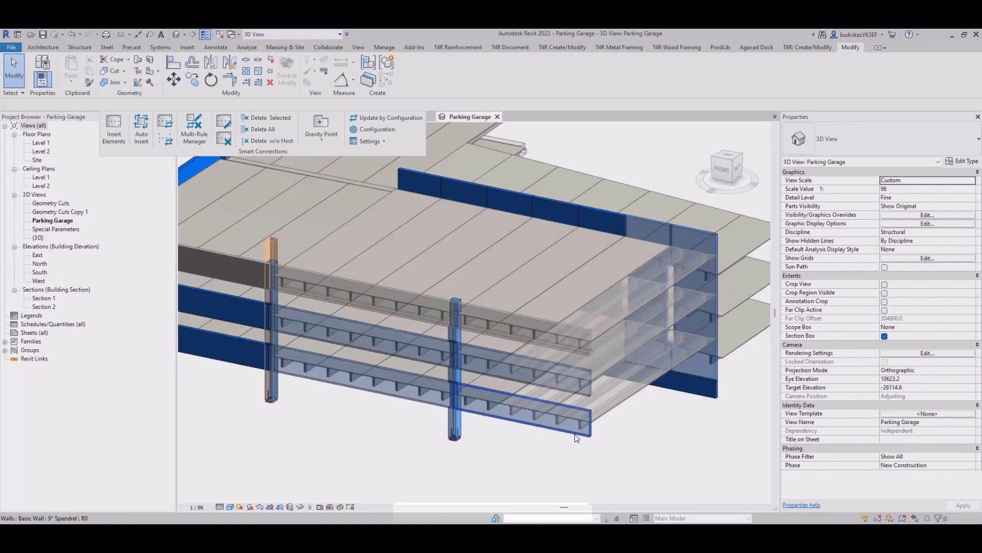
# Auto-insert smart connections on all instances of the 9" Spandrel wall type in the parking garage
pyautogui.scroll(-5, 577, 437)
pyautogui.click(448, 416)
pyautogui.keyDown('shift'); pyautogui.moveTo(448, 416); pyautogui.dragTo(463, 450, button='middle'); pyautogui.keyUp('shift')
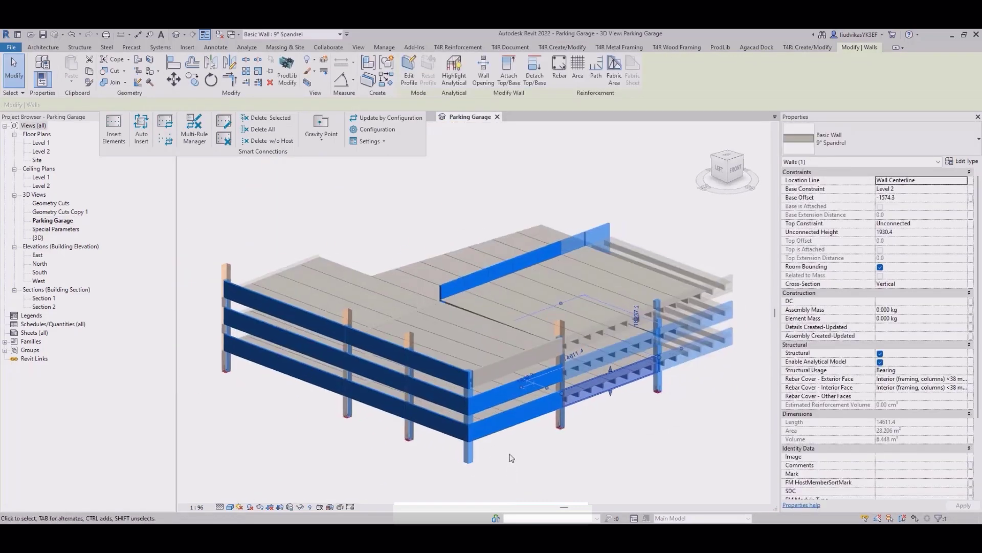
pyautogui.press('s')
pyautogui.press('a')
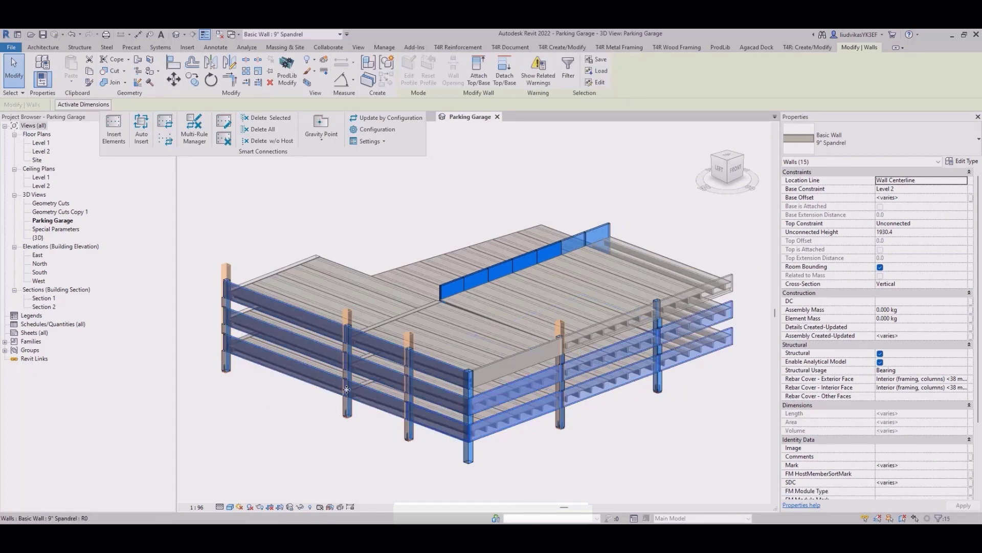
pyautogui.click(148, 133)
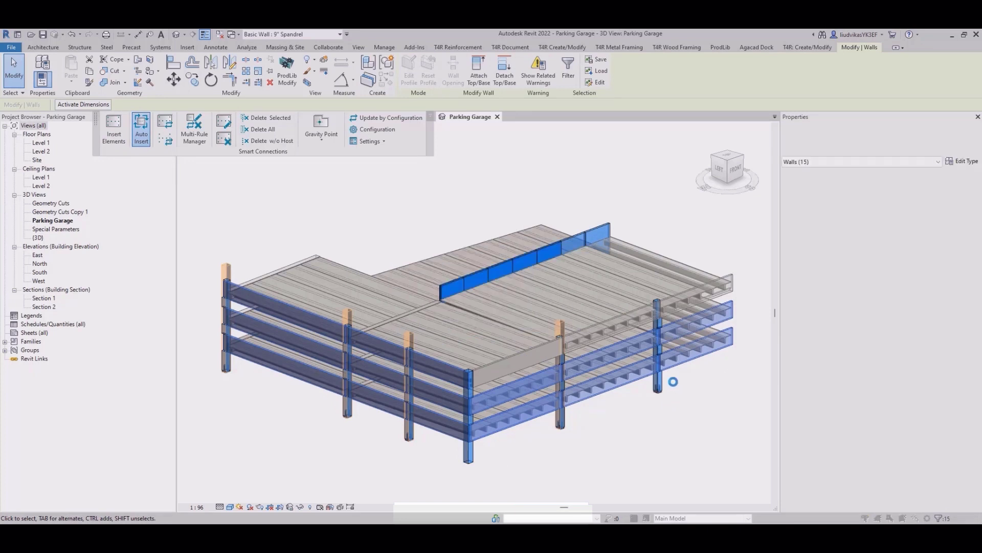
# Examine the connections inserted on the spandrels at the columns, the double-tee stems, the top edges and the free ends
pyautogui.keyDown('shift'); pyautogui.moveTo(704, 405); pyautogui.dragTo(483, 441, button='middle'); pyautogui.keyUp('shift')
pyautogui.scroll(6, 481, 442)
pyautogui.click(482, 443)
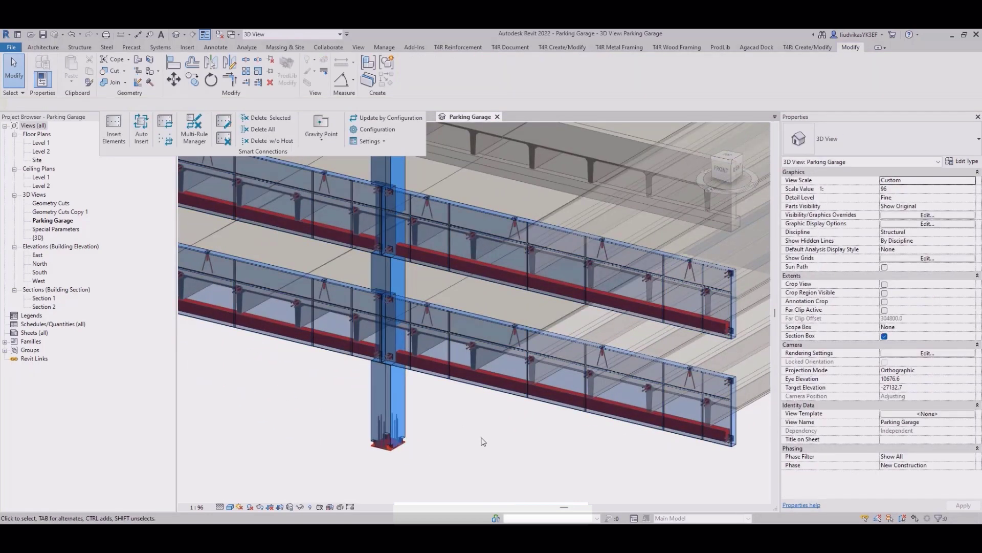
pyautogui.scroll(4, 483, 442)
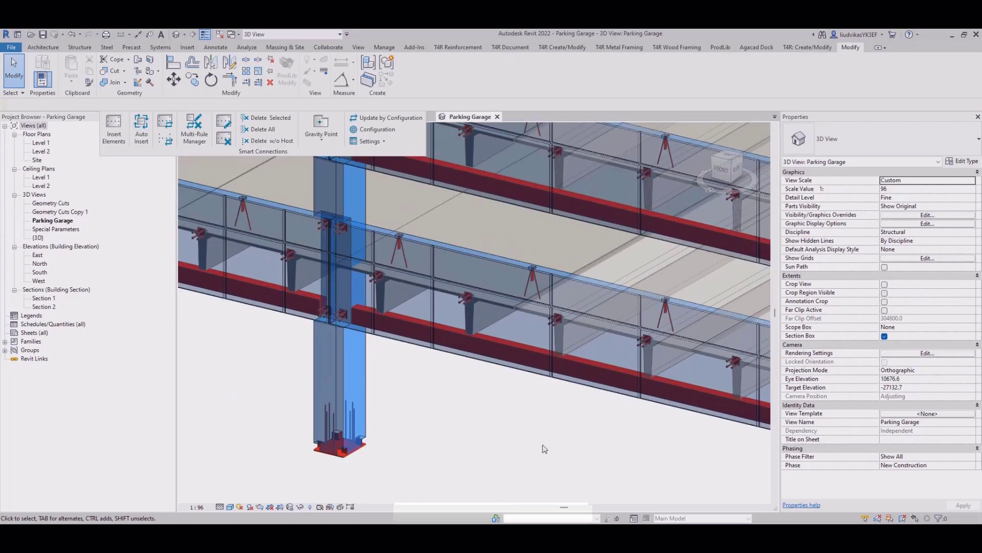
pyautogui.scroll(2, 398, 306)
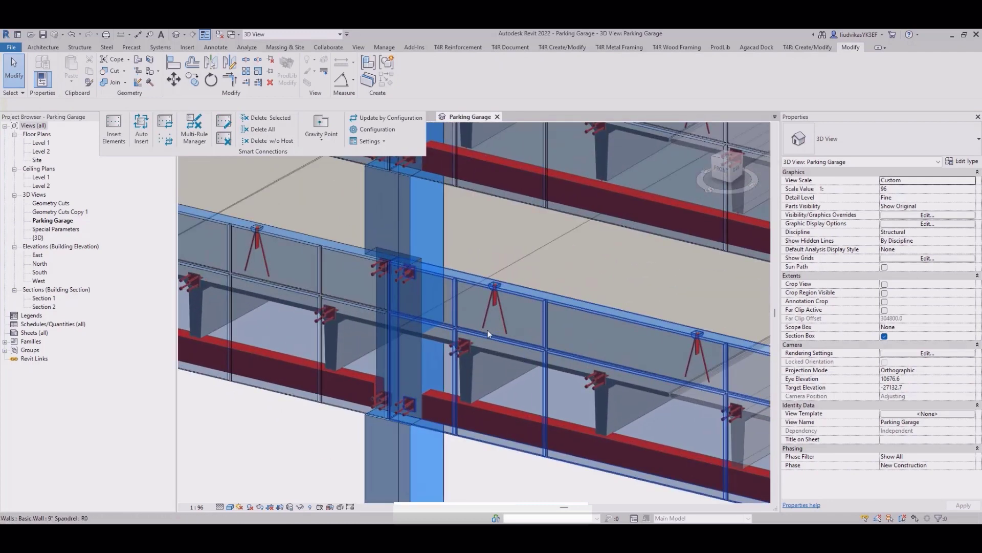
pyautogui.moveTo(677, 409)
pyautogui.mouseDown(button='middle')
pyautogui.moveTo(579, 383)
pyautogui.moveTo(573, 379)
pyautogui.moveTo(619, 377)
pyautogui.moveTo(511, 344)
pyautogui.moveTo(578, 373)
pyautogui.moveTo(459, 349)
pyautogui.mouseUp(button='middle')
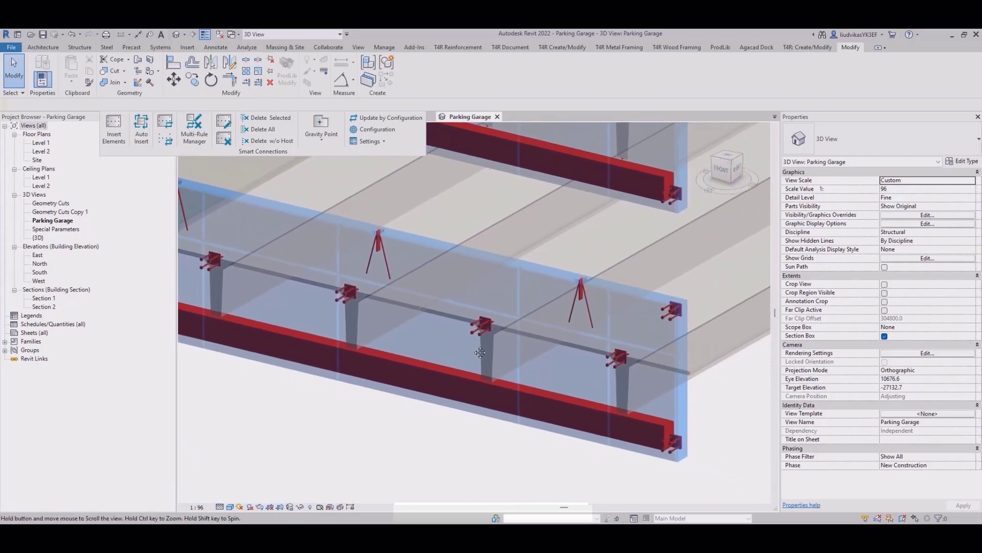
pyautogui.scroll(-5, 682, 401)
# Auto-insert smart connections on all seven 10" walls beside the ramp
pyautogui.keyDown('shift'); pyautogui.moveTo(682, 401); pyautogui.dragTo(558, 389, button='middle'); pyautogui.keyUp('shift')
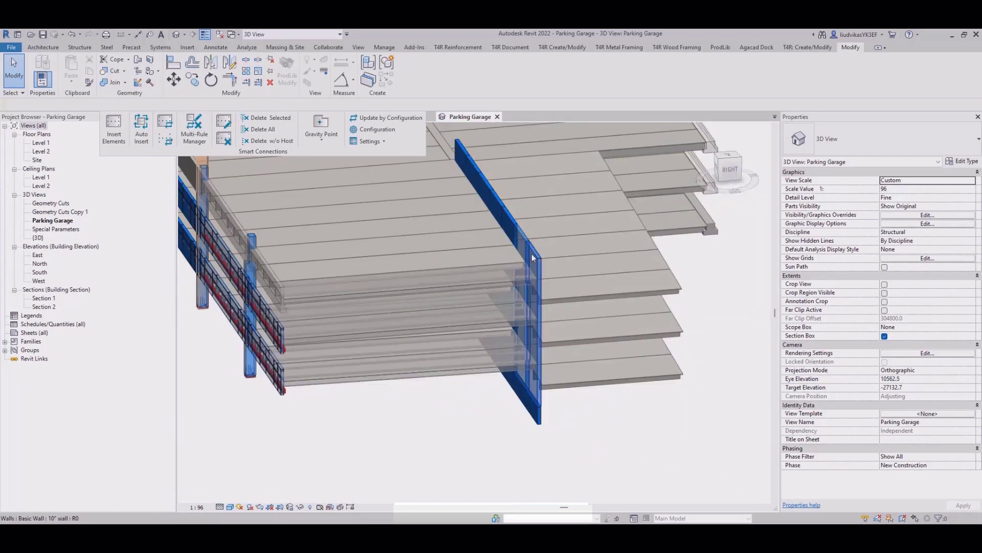
pyautogui.click(532, 258)
pyautogui.keyDown('shift'); pyautogui.moveTo(654, 391); pyautogui.dragTo(480, 445, button='middle'); pyautogui.keyUp('shift')
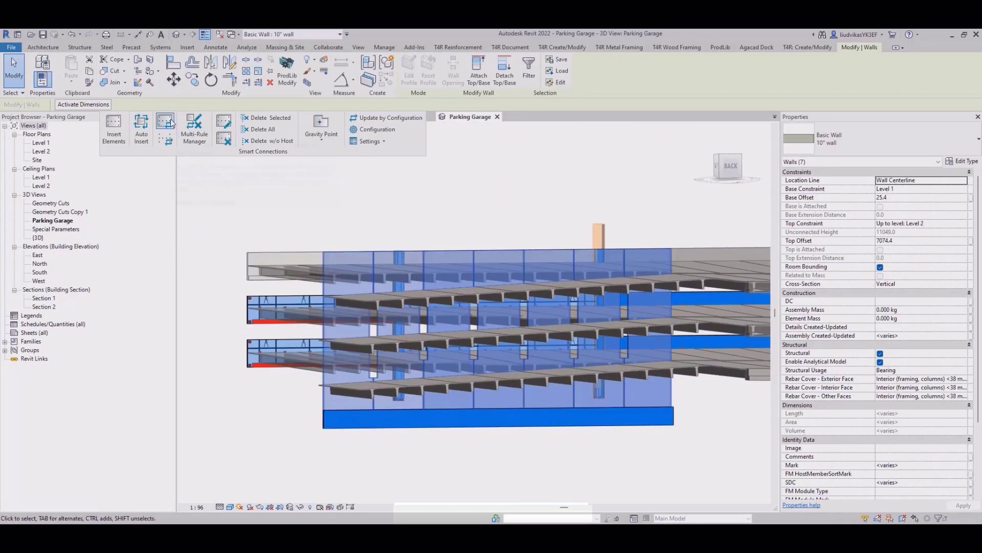
pyautogui.click(146, 123)
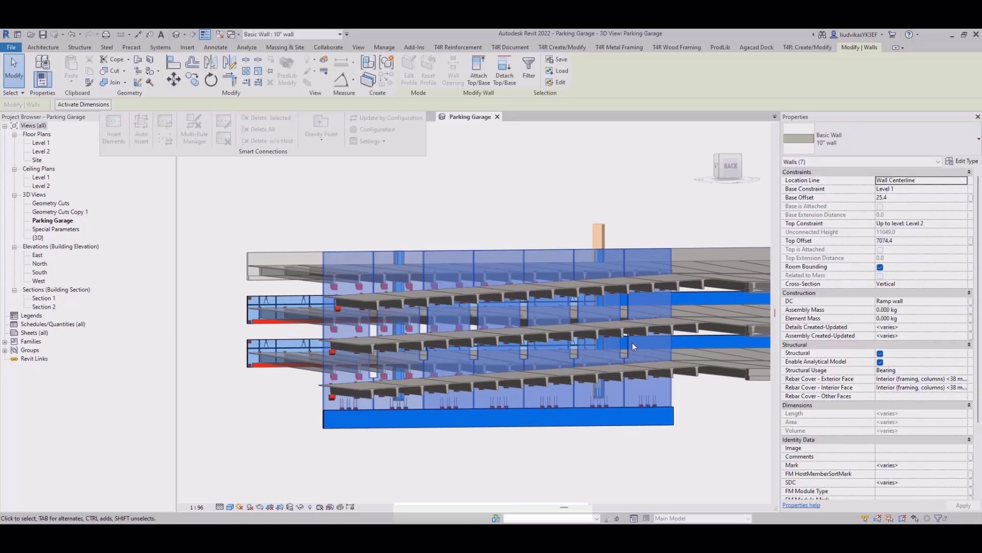
# View the ramp walls from the back and examine the corbels under the sloping double-tee stems and the base connections
pyautogui.click(735, 170)
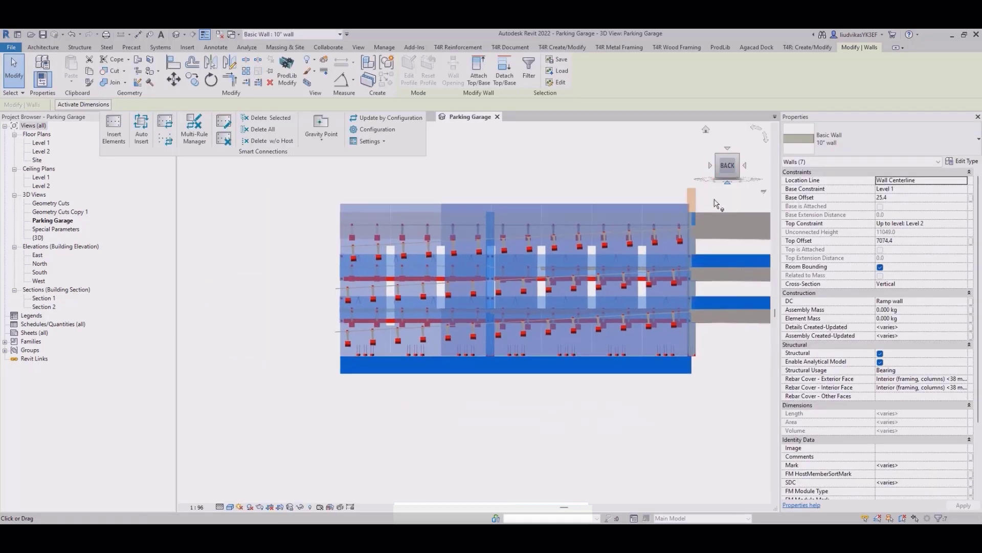
pyautogui.scroll(1, 485, 329)
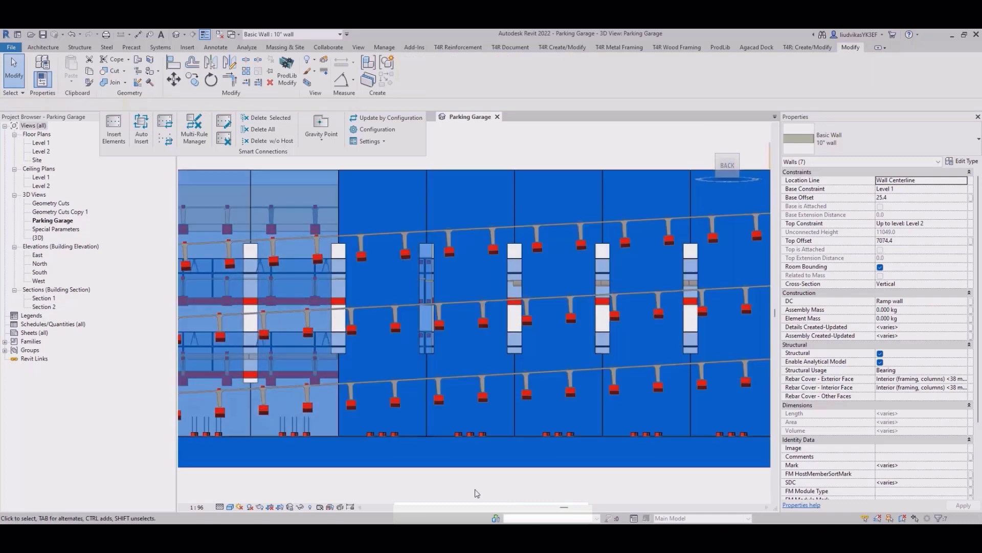
pyautogui.click(481, 493)
pyautogui.moveTo(369, 418); pyautogui.dragTo(489, 423, button='middle')
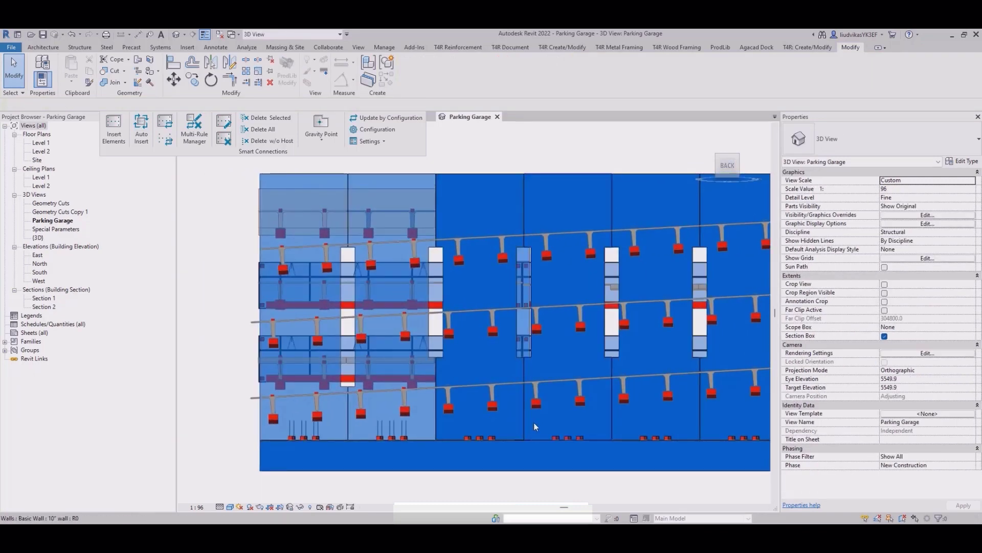
pyautogui.moveTo(582, 416); pyautogui.dragTo(518, 407, button='middle')
pyautogui.scroll(1, 517, 408)
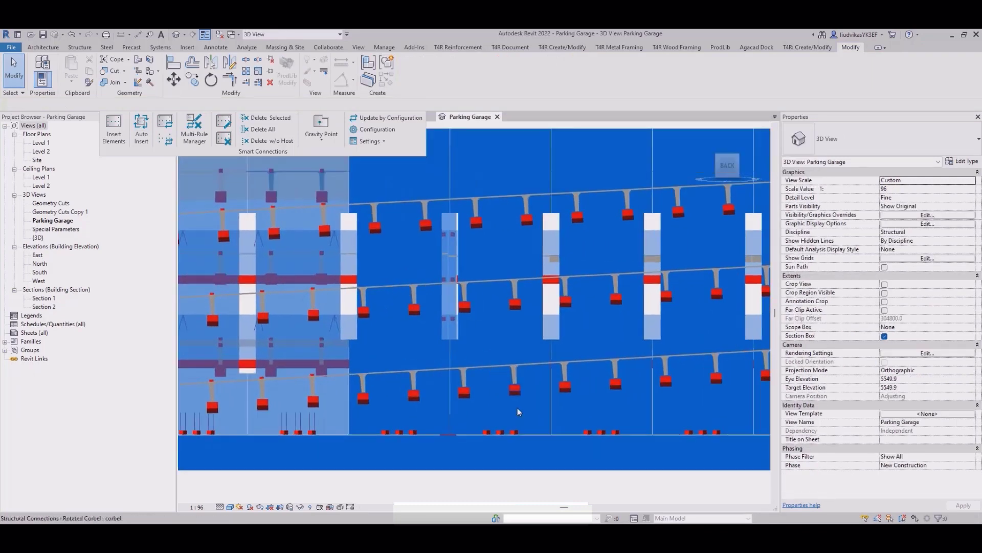
# Auto-insert smart connections on the Foundation - 250 wall beneath the ramp walls
pyautogui.moveTo(618, 415); pyautogui.dragTo(469, 422, button='middle')
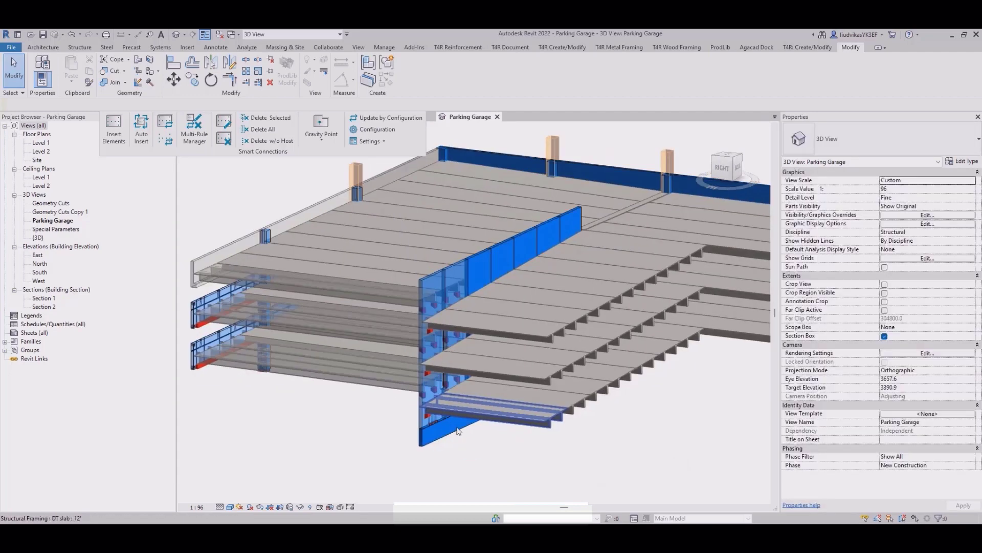
pyautogui.moveTo(459, 429)
pyautogui.keyDown('shift'); pyautogui.mouseDown(button='middle')
pyautogui.moveTo(498, 440)
pyautogui.moveTo(447, 452)
pyautogui.moveTo(420, 440)
pyautogui.moveTo(522, 445)
pyautogui.moveTo(464, 442)
pyautogui.moveTo(466, 435)
pyautogui.mouseUp(button='middle'); pyautogui.keyUp('shift')
pyautogui.scroll(4, 519, 414)
pyautogui.click(433, 422)
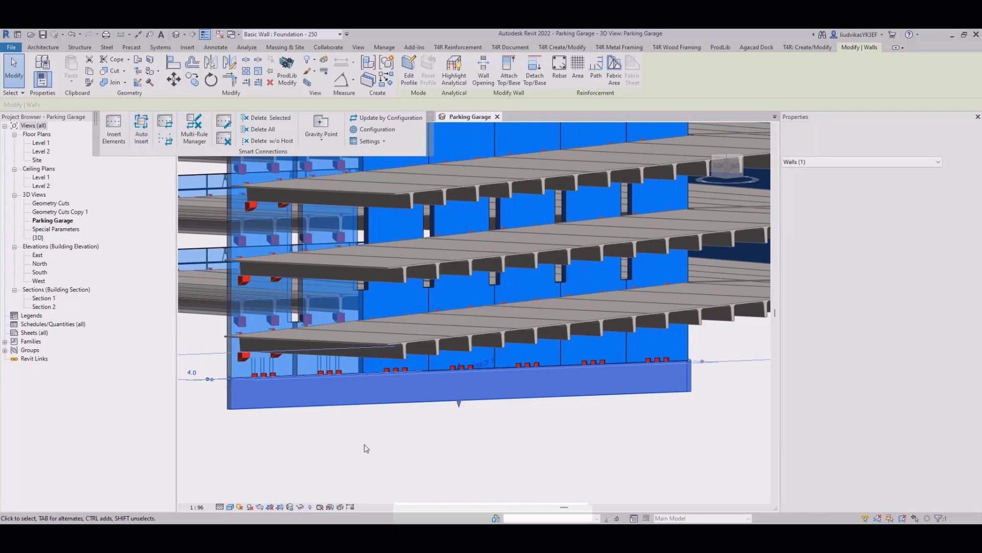
# Examine the embedded plates along the top of the foundation wall under the ramp wall base connections
pyautogui.scroll(5, 233, 379)
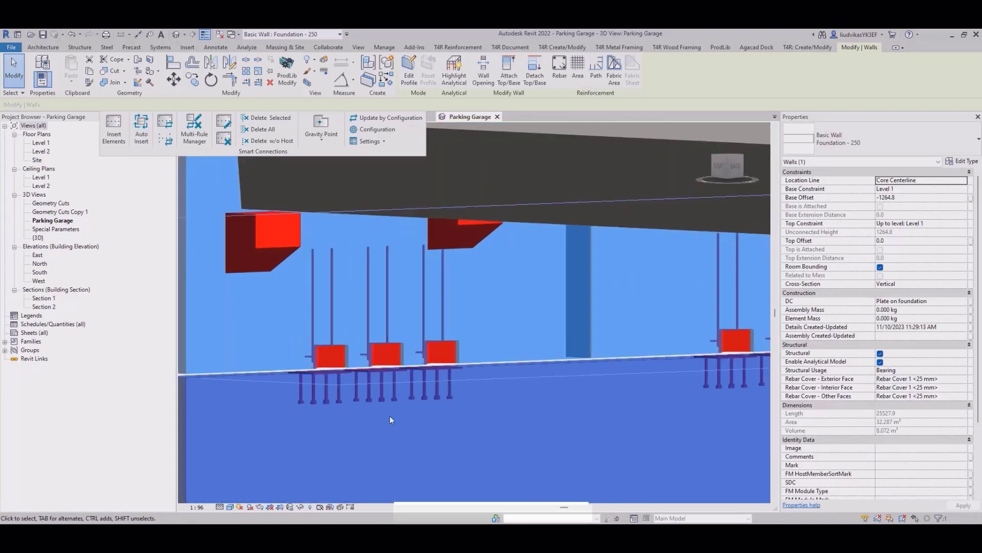
pyautogui.moveTo(506, 389); pyautogui.dragTo(316, 397, button='middle')
pyautogui.moveTo(623, 410); pyautogui.dragTo(382, 404, button='middle')
pyautogui.scroll(-1, 601, 370)
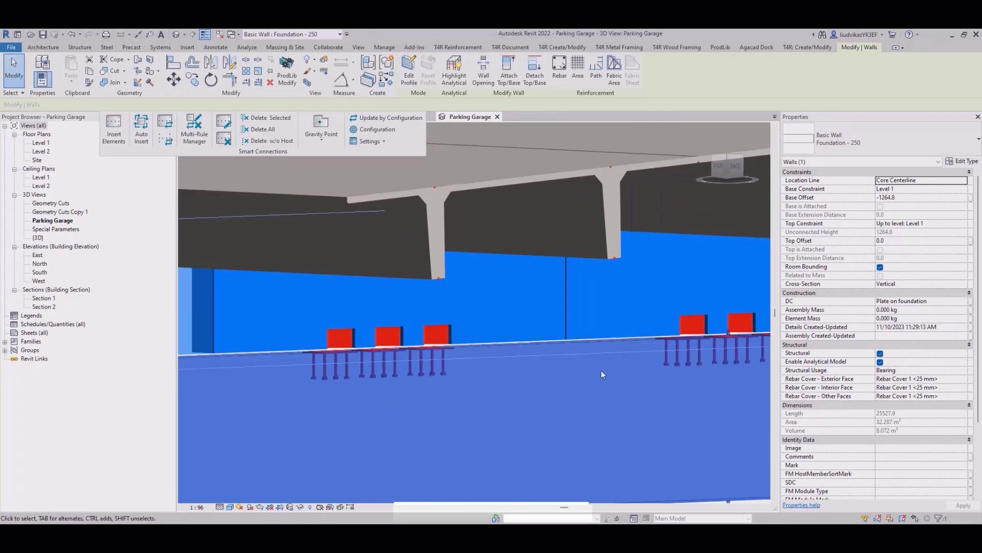
pyautogui.moveTo(601, 370); pyautogui.dragTo(342, 392, button='middle')
pyautogui.moveTo(636, 365)
pyautogui.mouseDown(button='middle')
pyautogui.moveTo(332, 376)
pyautogui.moveTo(465, 355)
pyautogui.moveTo(350, 365)
pyautogui.mouseUp(button='middle')
pyautogui.scroll(-1, 594, 352)
pyautogui.scroll(-4, 594, 349)
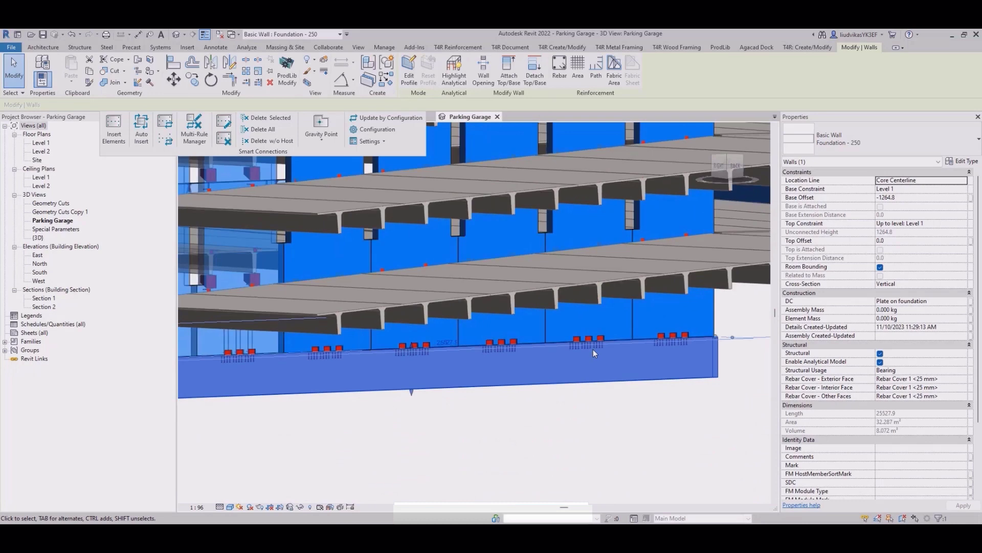
pyautogui.keyDown('shift'); pyautogui.moveTo(593, 349); pyautogui.dragTo(418, 432, button='middle'); pyautogui.keyUp('shift')
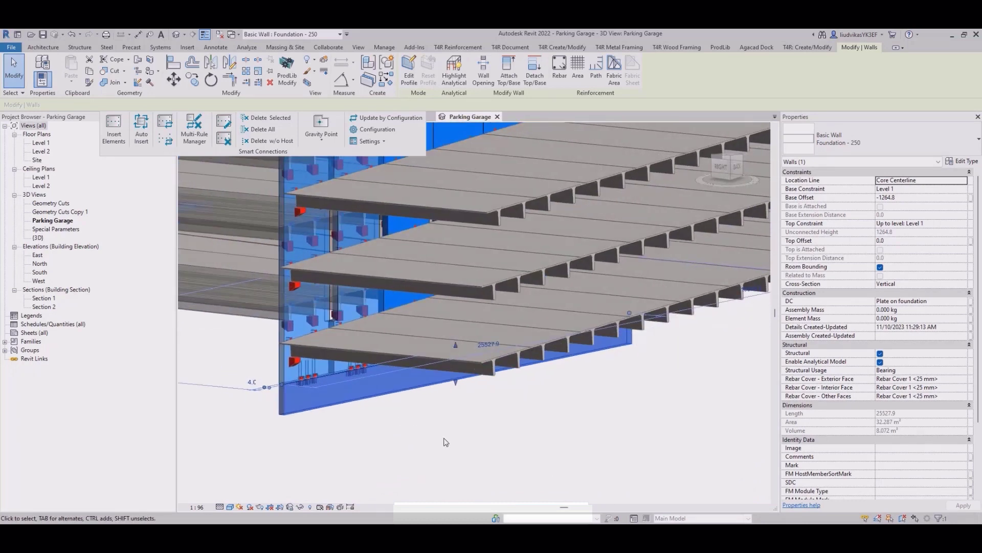
pyautogui.click(492, 424)
pyautogui.scroll(-3, 573, 419)
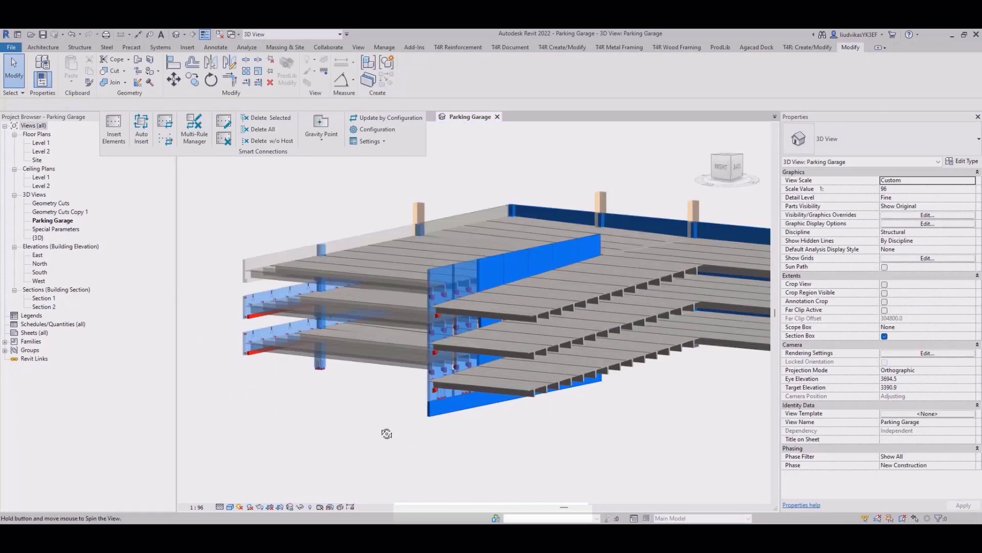
# Auto-insert smart connections on all instances of the Precast-L Shaped Beam Spandrel 9" type on the top level
pyautogui.keyDown('shift'); pyautogui.moveTo(386, 432); pyautogui.dragTo(568, 451, button='middle'); pyautogui.keyUp('shift')
pyautogui.scroll(4, 327, 434)
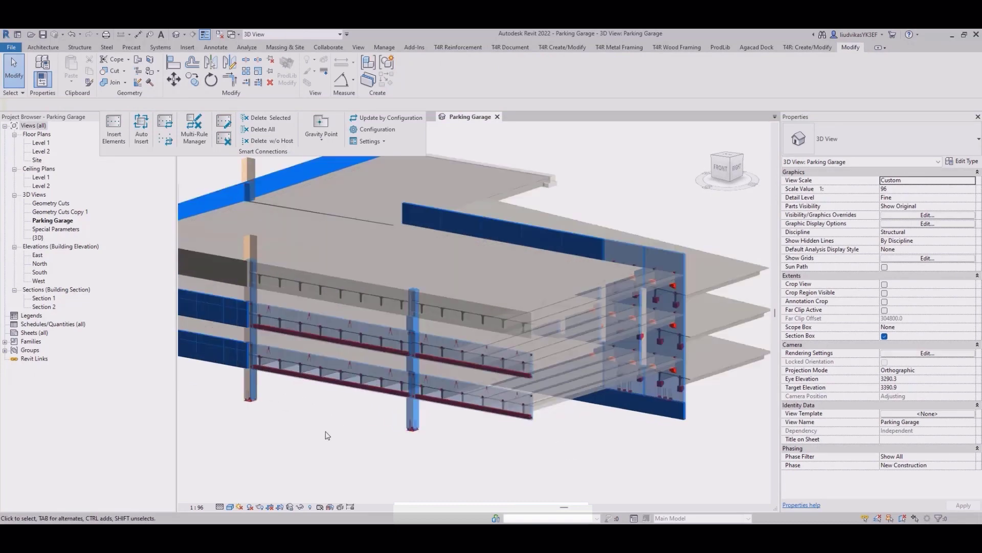
pyautogui.scroll(2, 565, 226)
pyautogui.click(552, 248)
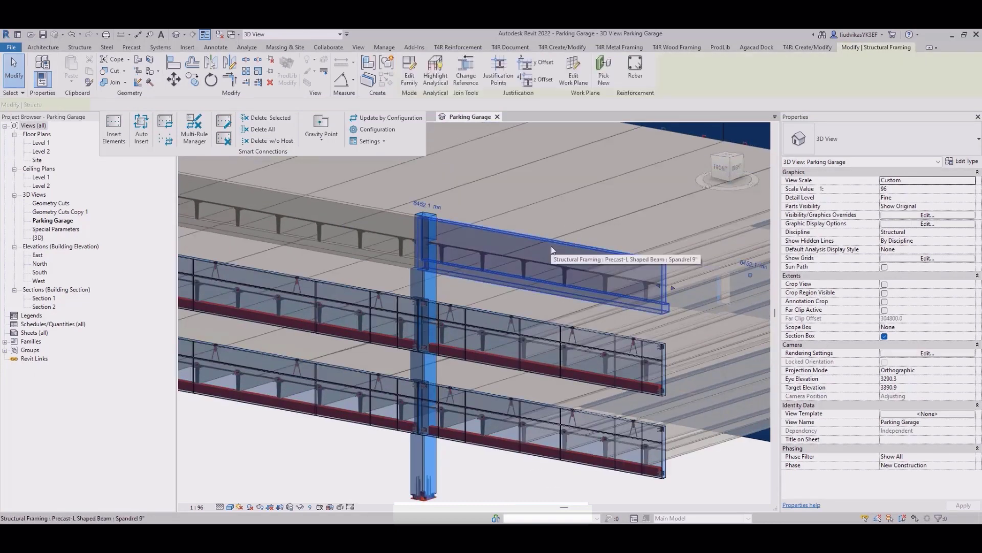
pyautogui.press('s')
pyautogui.press('a')
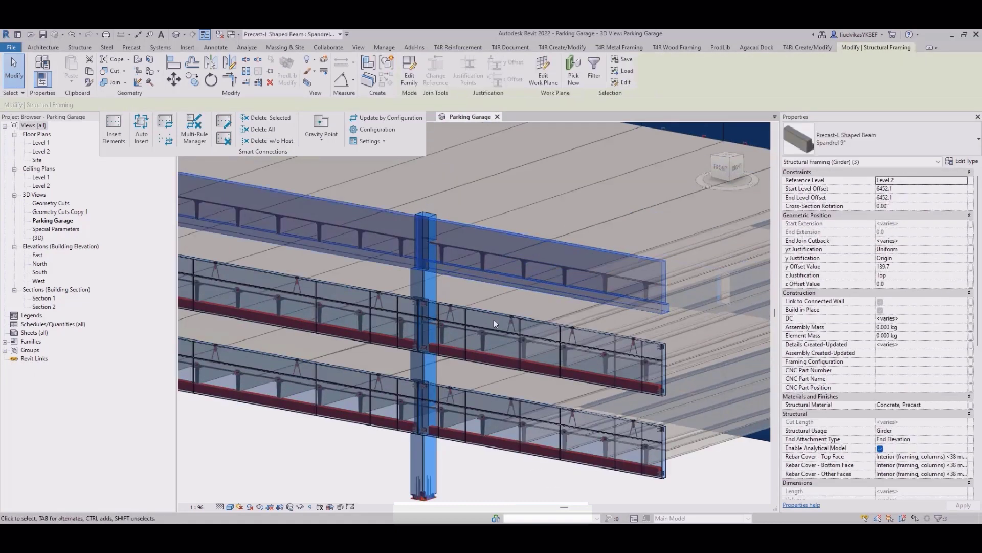
pyautogui.scroll(-1, 493, 319)
pyautogui.moveTo(493, 322); pyautogui.dragTo(502, 362, button='middle')
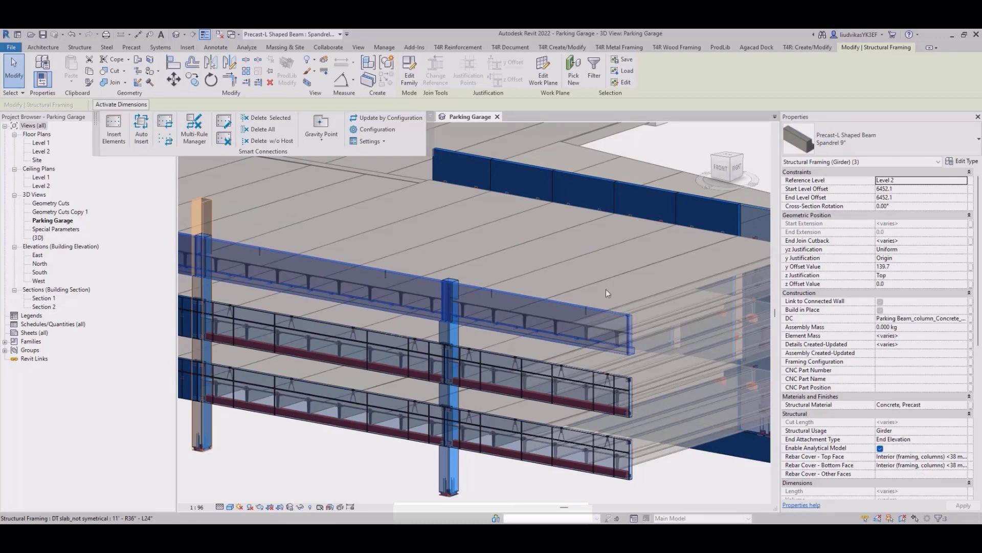
# Examine the lifting anchors and other connections inserted along the top-level L-shaped spandrel beams
pyautogui.scroll(4, 592, 312)
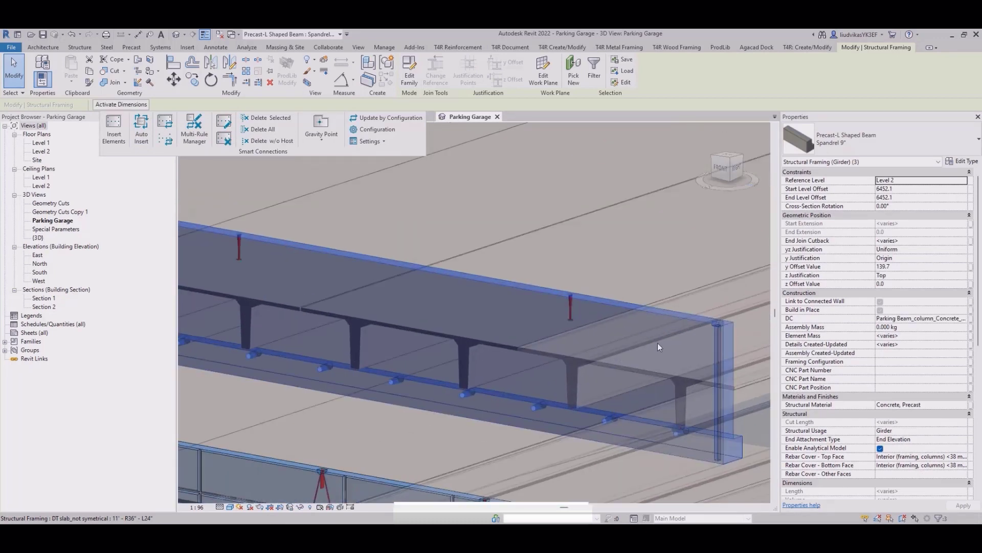
pyautogui.moveTo(658, 343); pyautogui.dragTo(391, 313, button='middle')
pyautogui.moveTo(282, 275); pyautogui.dragTo(453, 315, button='middle')
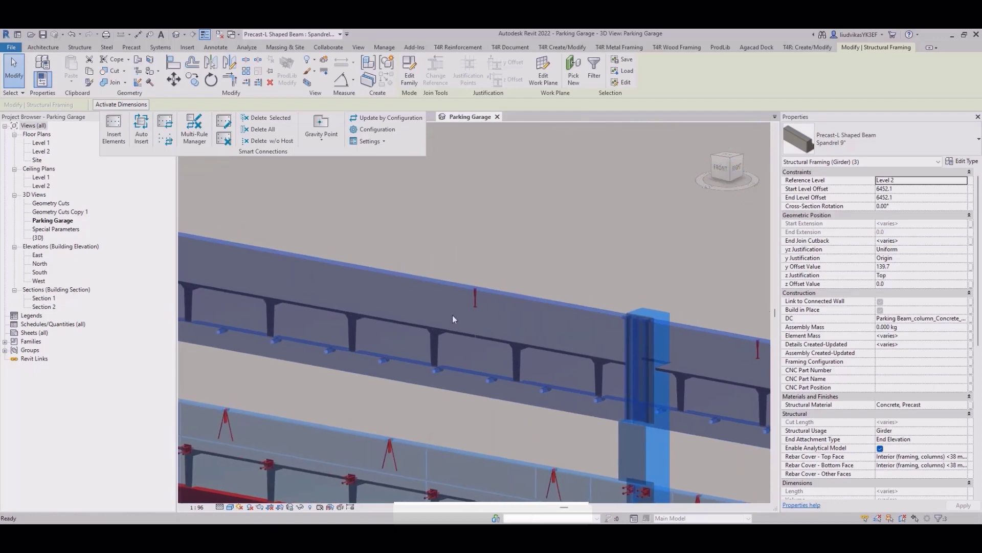
pyautogui.moveTo(251, 277); pyautogui.dragTo(488, 312, button='middle')
pyautogui.click(381, 279)
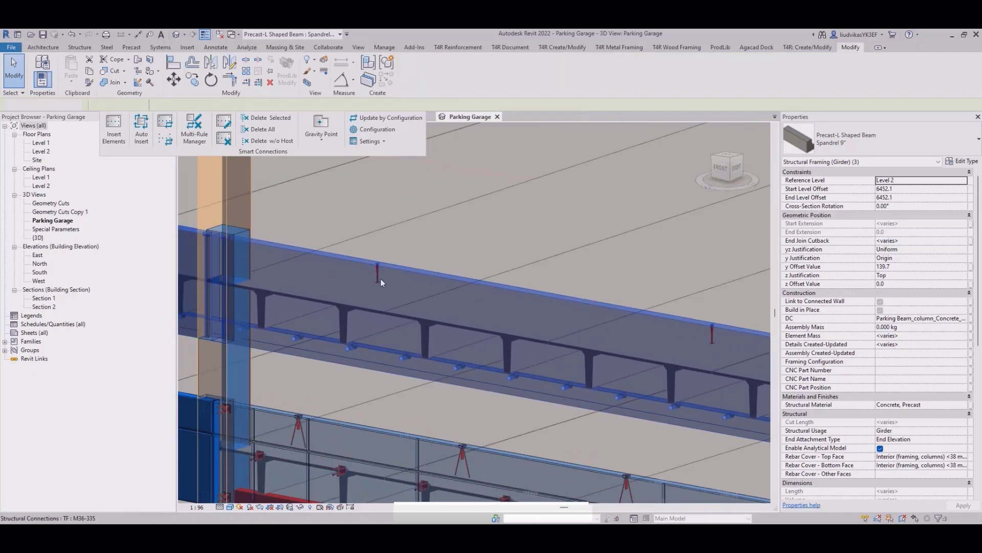
pyautogui.press('Escape')
# Auto-insert smart connections on five 12' DT slabs spanning between the spandrels and the ramp walls
pyautogui.scroll(-5, 370, 272)
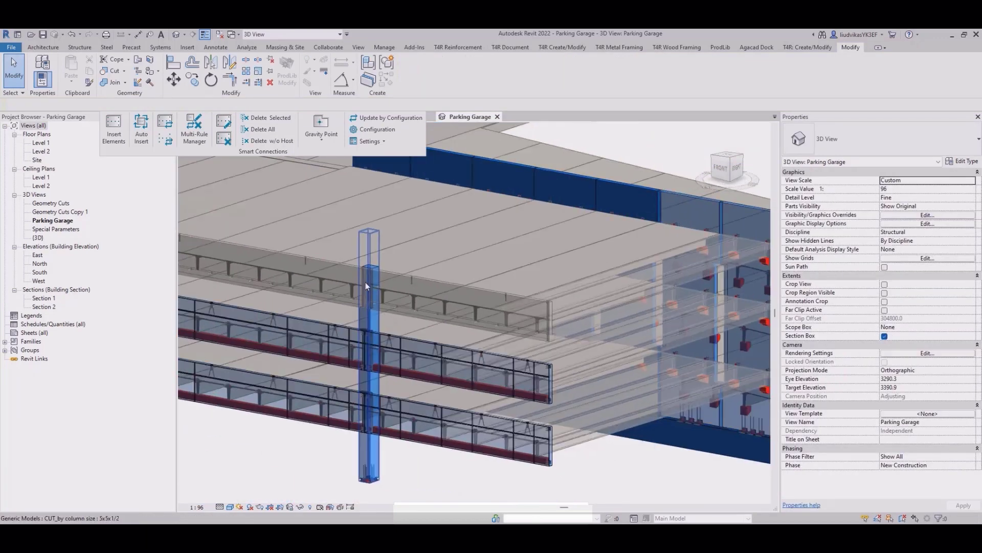
pyautogui.scroll(-2, 365, 281)
pyautogui.scroll(3, 567, 352)
pyautogui.click(547, 380)
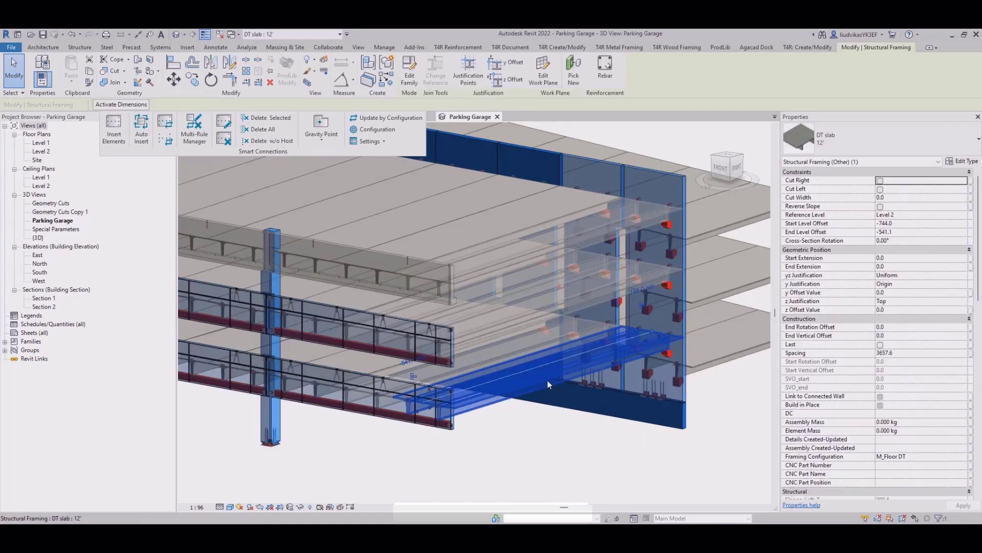
pyautogui.keyDown('ctrl'); pyautogui.click(524, 314); pyautogui.keyUp('ctrl')
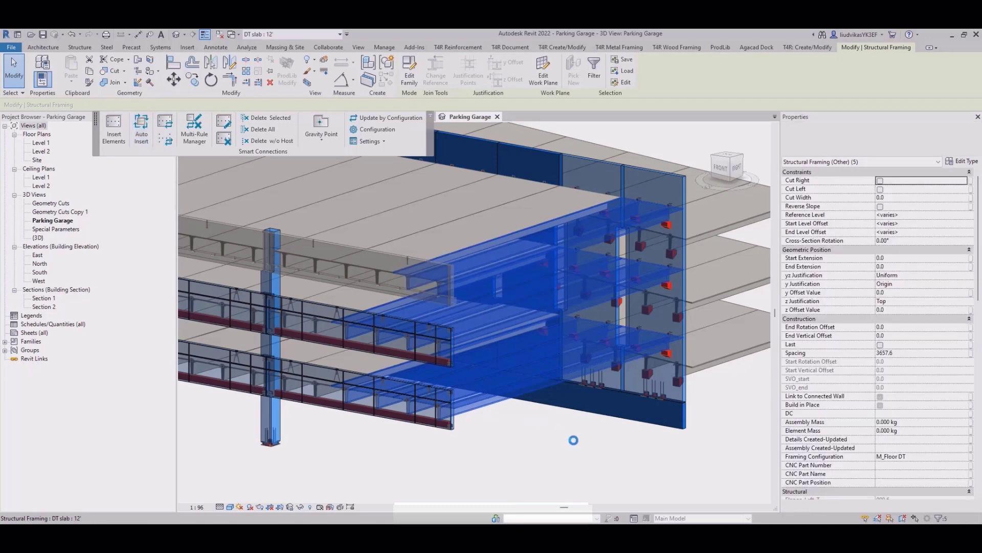
pyautogui.click(562, 455)
# Examine the double-tee connections at the spandrels, along the flange edges, and at the ramp wall plates and corbels
pyautogui.scroll(8, 414, 412)
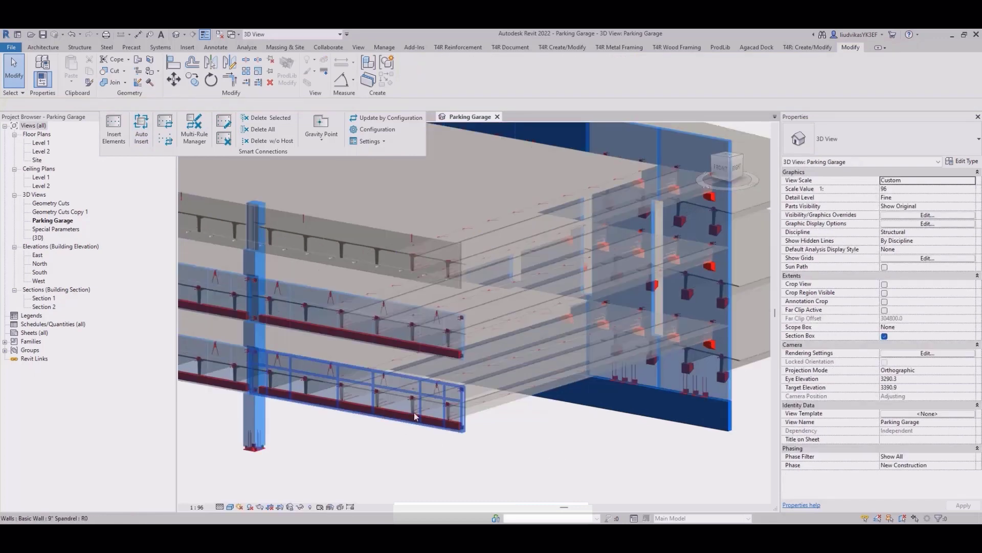
pyautogui.moveTo(366, 379); pyautogui.dragTo(480, 405, button='middle')
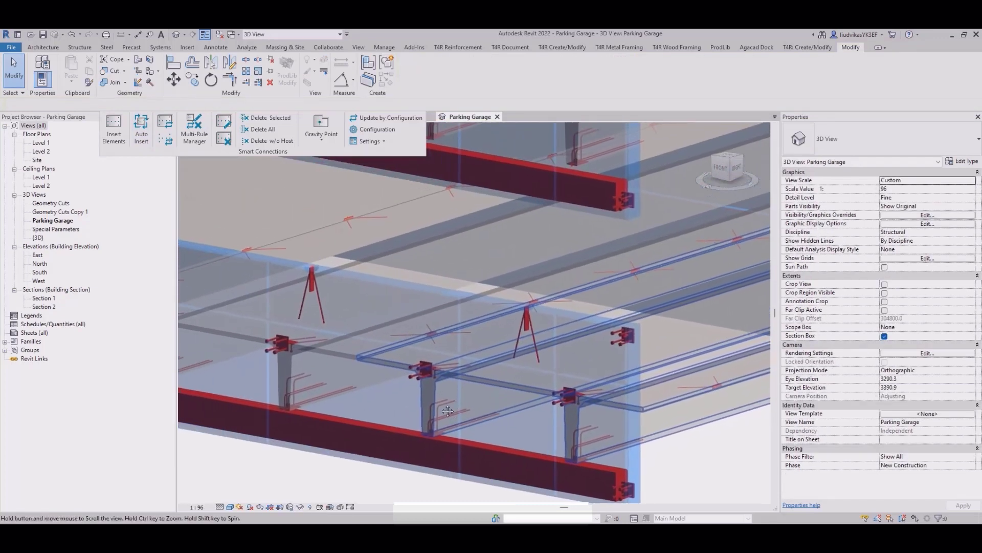
pyautogui.scroll(-1, 348, 362)
pyautogui.scroll(-1, 348, 361)
pyautogui.moveTo(597, 373); pyautogui.dragTo(102, 500, button='middle')
pyautogui.scroll(2, 690, 336)
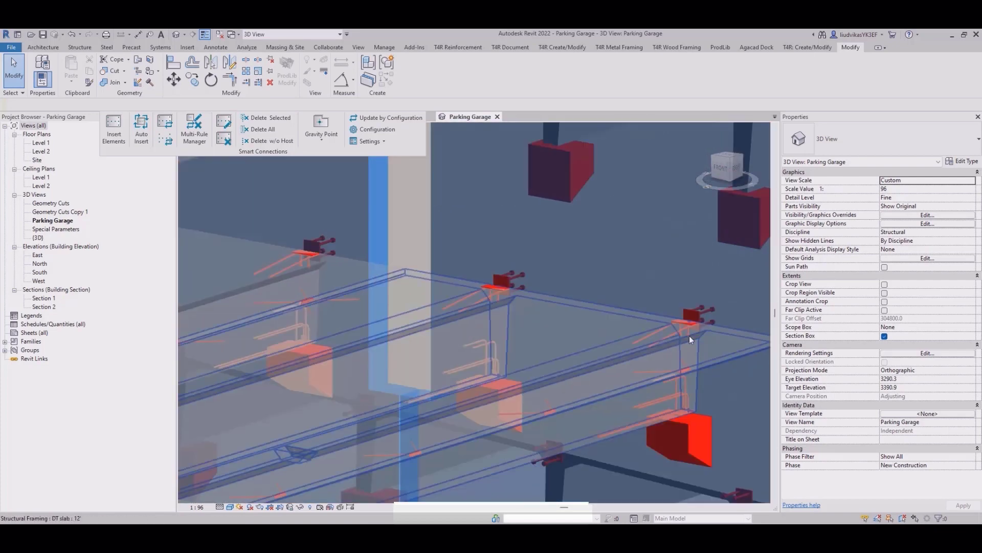
pyautogui.scroll(2, 746, 345)
pyautogui.scroll(-1, 575, 222)
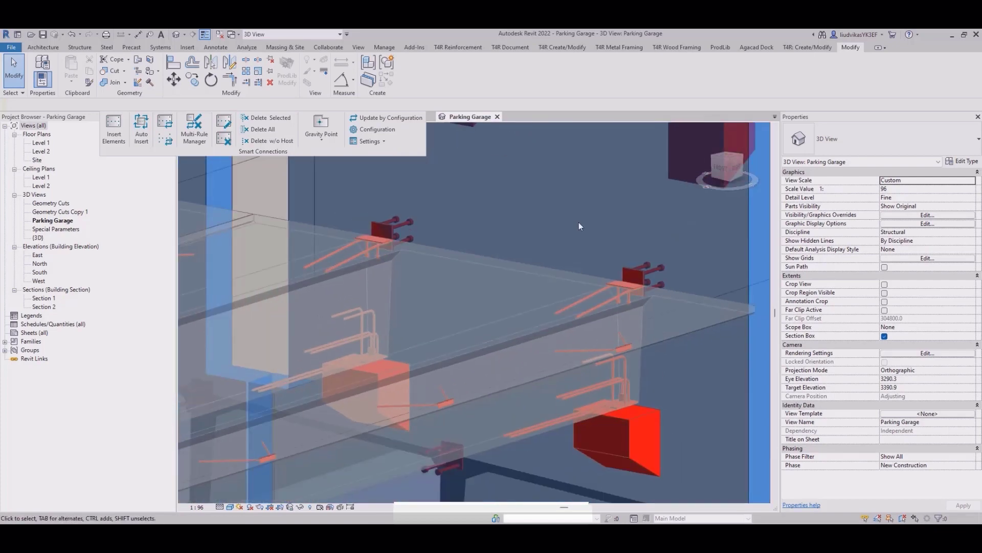
pyautogui.moveTo(485, 210); pyautogui.dragTo(614, 259, button='middle')
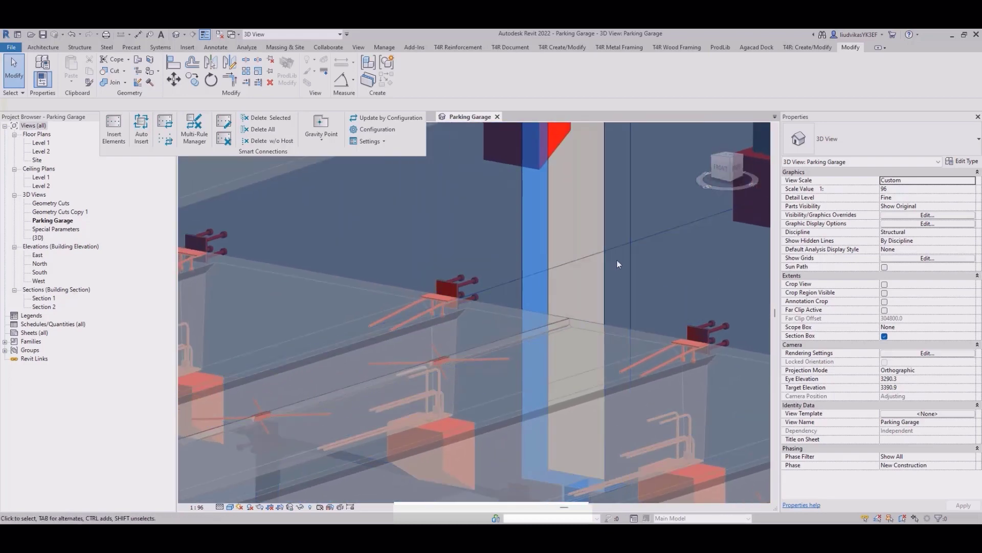
pyautogui.scroll(-3, 634, 254)
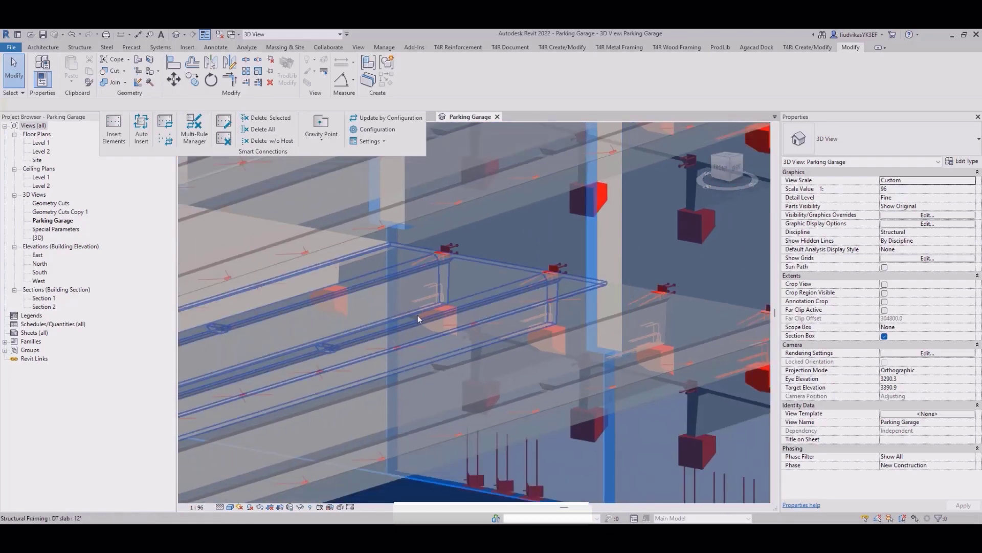
pyautogui.keyDown('shift'); pyautogui.moveTo(418, 315); pyautogui.dragTo(517, 280, button='middle'); pyautogui.keyUp('shift')
pyautogui.scroll(-2, 521, 244)
pyautogui.scroll(-2, 534, 293)
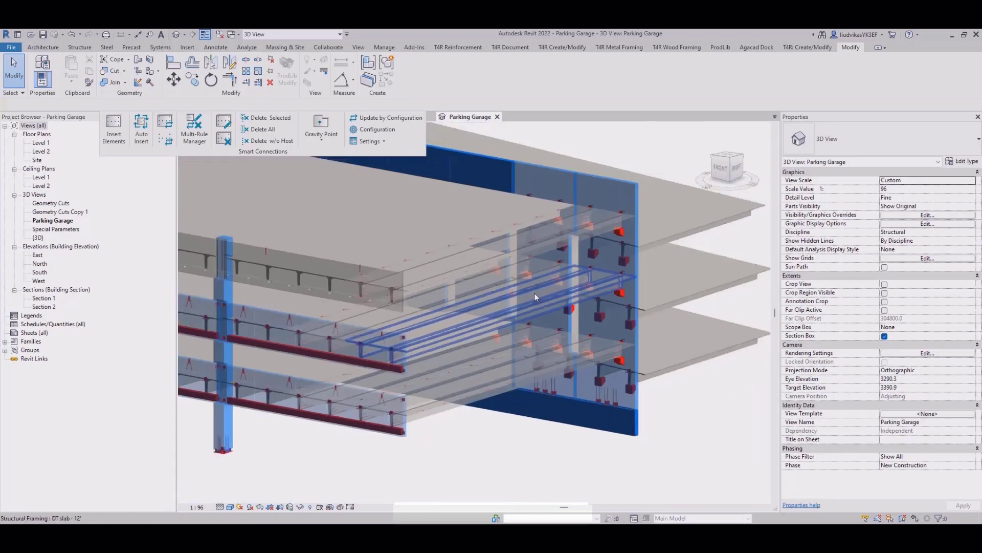
pyautogui.scroll(-1, 534, 293)
pyautogui.scroll(-2, 490, 303)
pyautogui.moveTo(519, 334); pyautogui.dragTo(555, 368, button='middle')
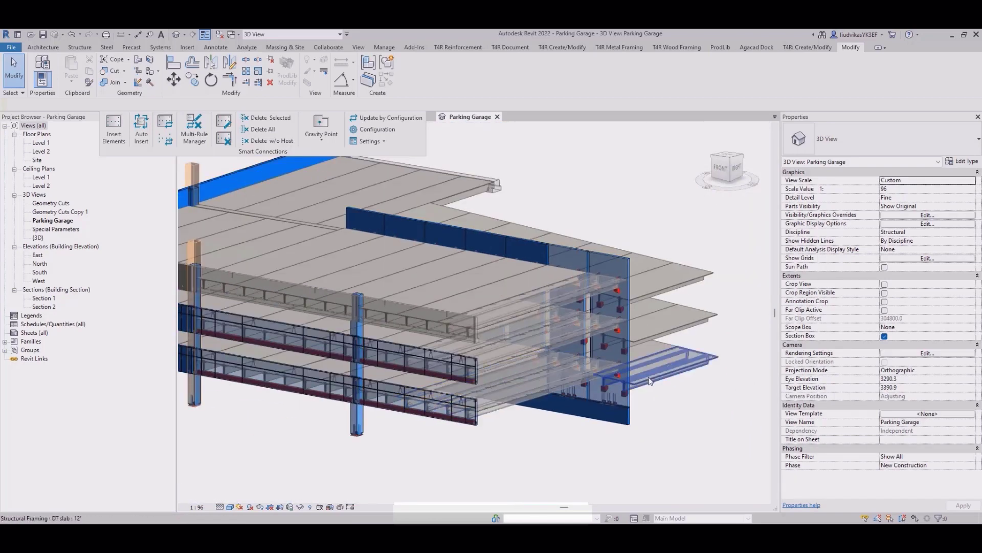
# Auto-insert smart connections on the three 40x32 Precast-Inverted Tee Chamf beams, one on each level
pyautogui.scroll(-1, 622, 368)
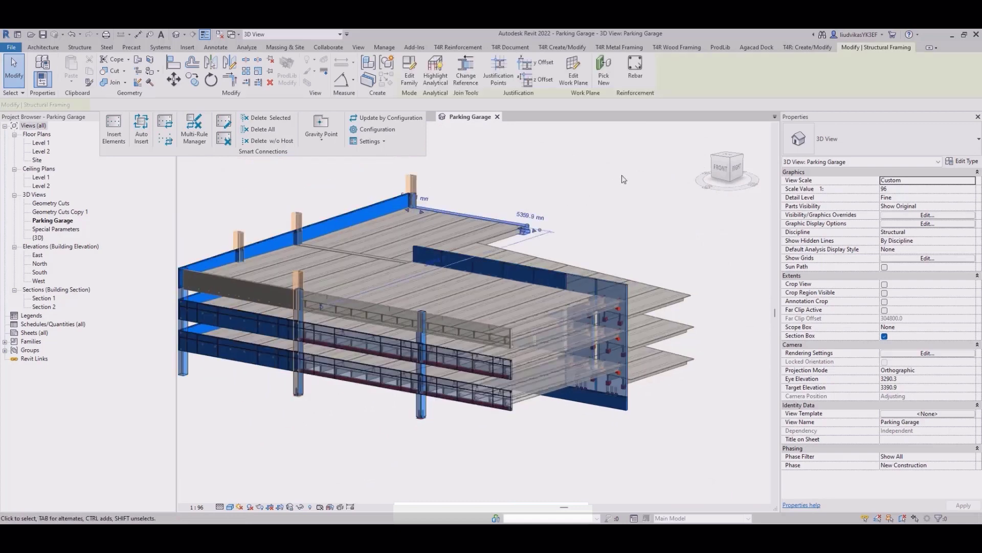
pyautogui.keyDown('shift'); pyautogui.moveTo(624, 180); pyautogui.dragTo(412, 193, button='middle'); pyautogui.keyUp('shift')
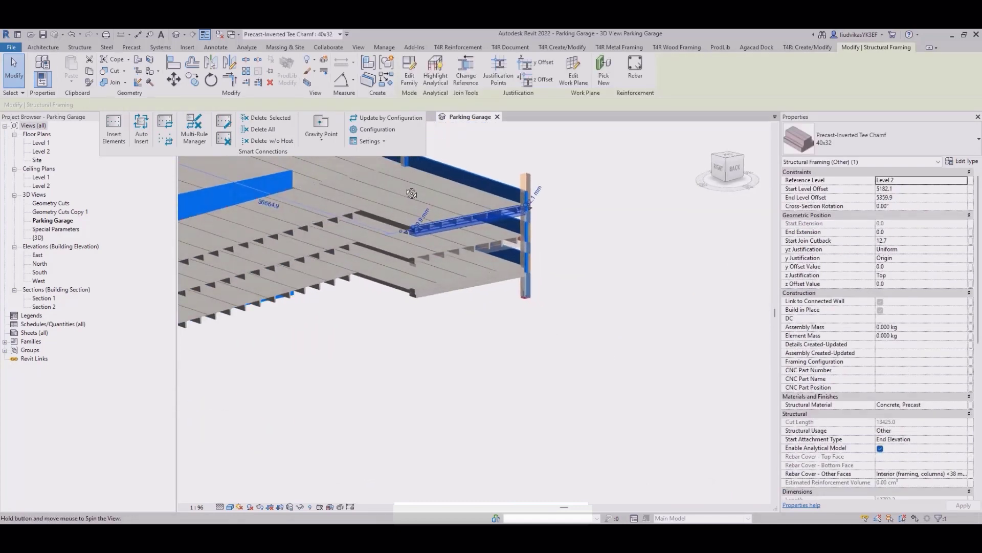
pyautogui.scroll(4, 483, 189)
pyautogui.press('Escape')
pyautogui.scroll(2, 545, 263)
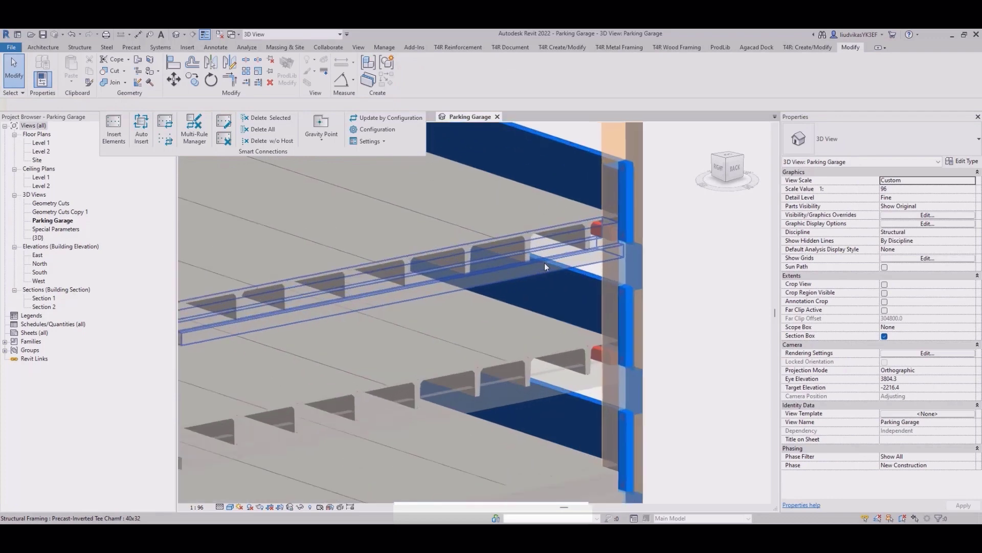
pyautogui.click(543, 262)
pyautogui.keyDown('shift'); pyautogui.moveTo(543, 262); pyautogui.dragTo(529, 285, button='middle'); pyautogui.keyUp('shift')
pyautogui.keyDown('ctrl'); pyautogui.click(423, 382); pyautogui.keyUp('ctrl')
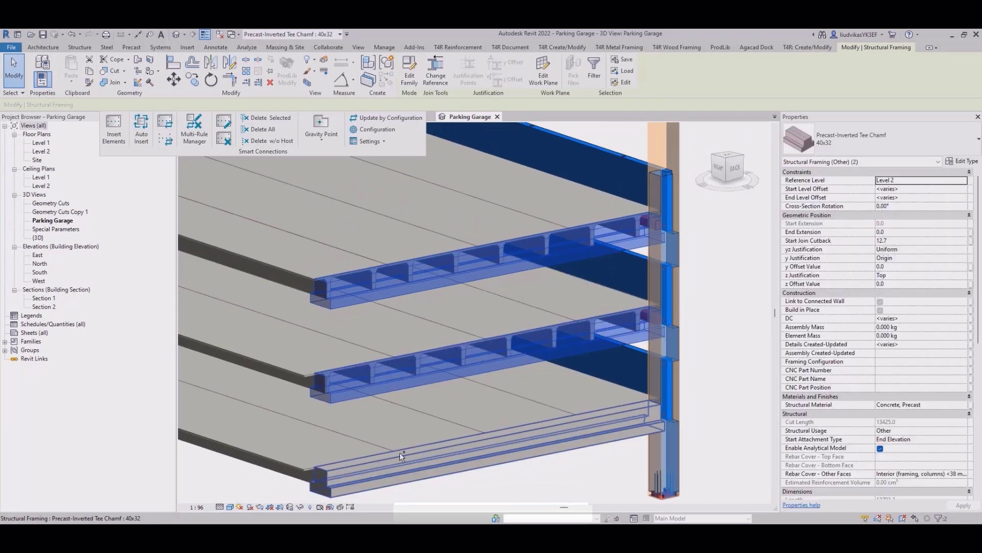
pyautogui.keyDown('ctrl'); pyautogui.click(400, 453); pyautogui.keyUp('ctrl')
pyautogui.click(141, 129)
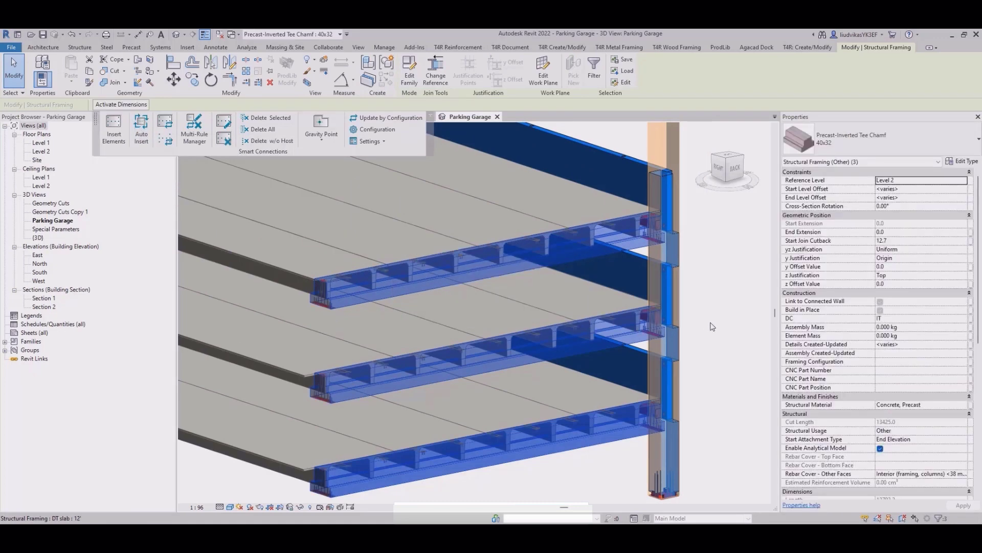
# Examine the plates along the inverted tee beams and the connections at their column end
pyautogui.press('Escape')
pyautogui.scroll(5, 651, 216)
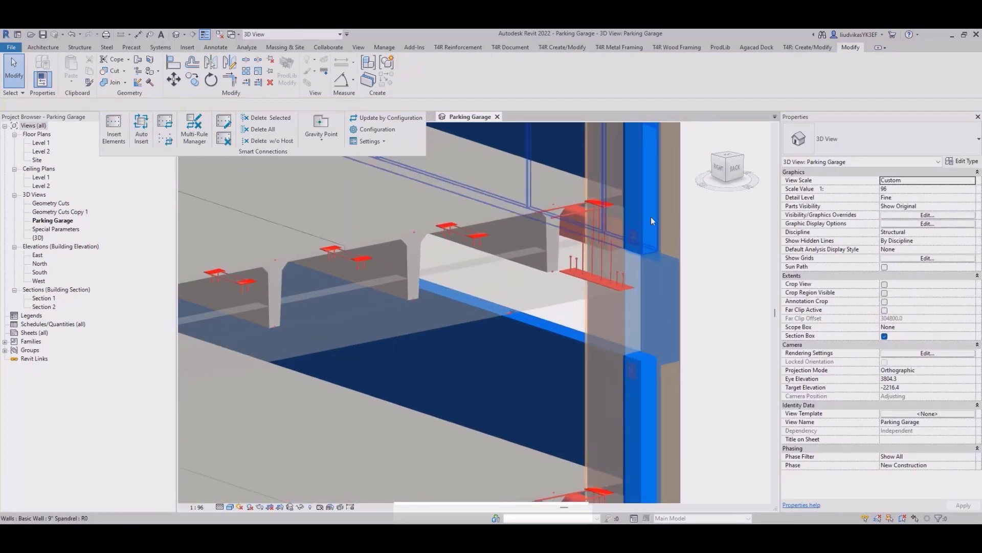
pyautogui.moveTo(364, 412); pyautogui.dragTo(493, 372, button='middle')
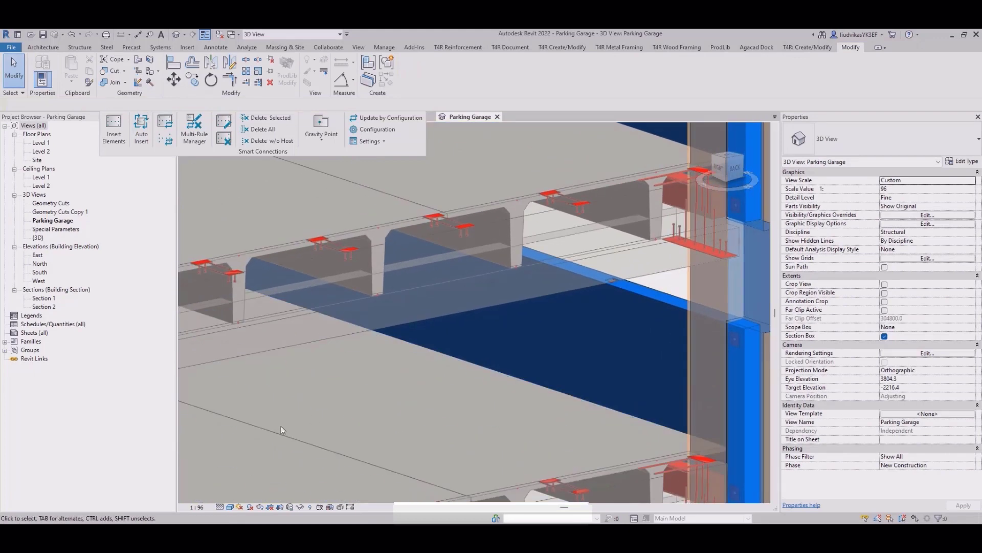
pyautogui.moveTo(283, 427); pyautogui.dragTo(535, 373, button='middle')
pyautogui.scroll(-1, 399, 395)
pyautogui.moveTo(398, 394); pyautogui.dragTo(491, 368, button='middle')
pyautogui.moveTo(359, 388); pyautogui.dragTo(435, 366, button='middle')
# Update the smart connections on the 24x28 concrete column supporting the inverted tee beams
pyautogui.scroll(-3, 411, 299)
pyautogui.moveTo(410, 302); pyautogui.dragTo(287, 290, button='middle')
pyautogui.scroll(3, 642, 427)
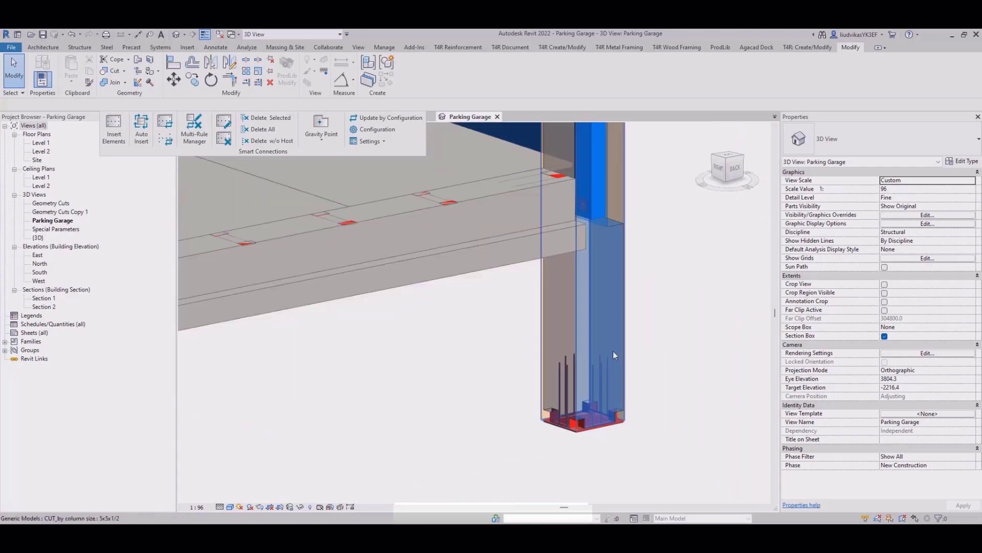
pyautogui.click(617, 351)
pyautogui.scroll(-2, 616, 351)
pyautogui.moveTo(640, 307); pyautogui.dragTo(659, 443, button='middle')
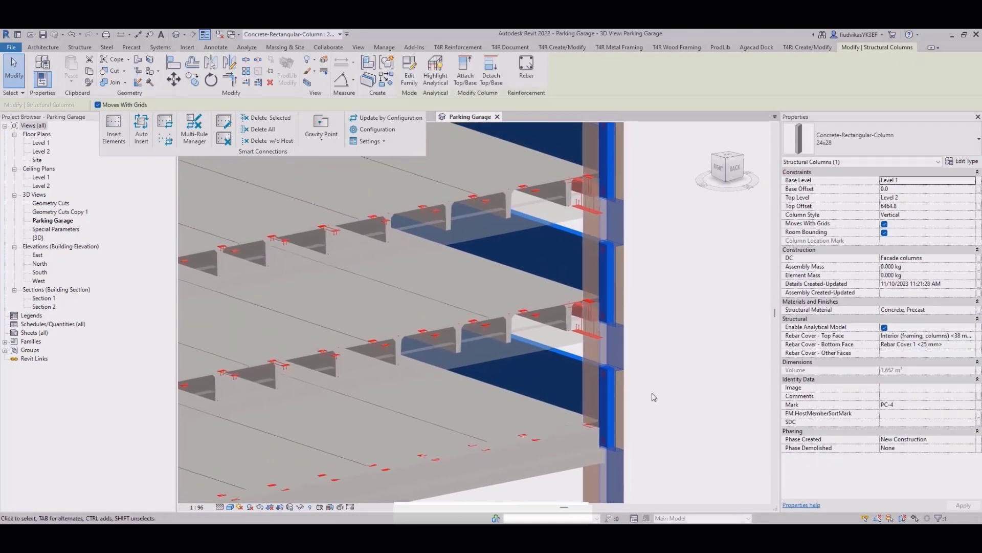
pyautogui.click(162, 126)
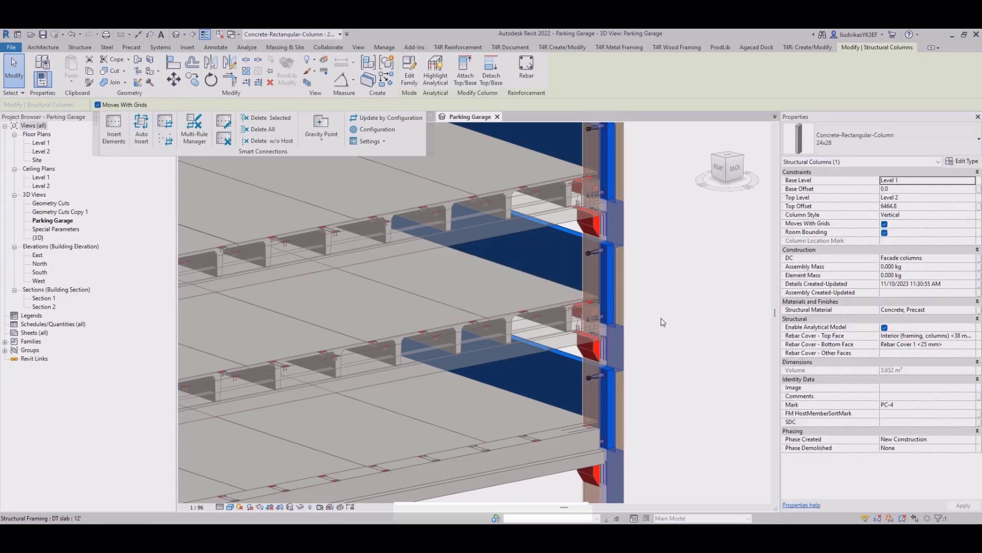
# Examine the column's corbel and connection at the end of the lowest inverted tee beam
pyautogui.press('Escape')
pyautogui.scroll(5, 604, 475)
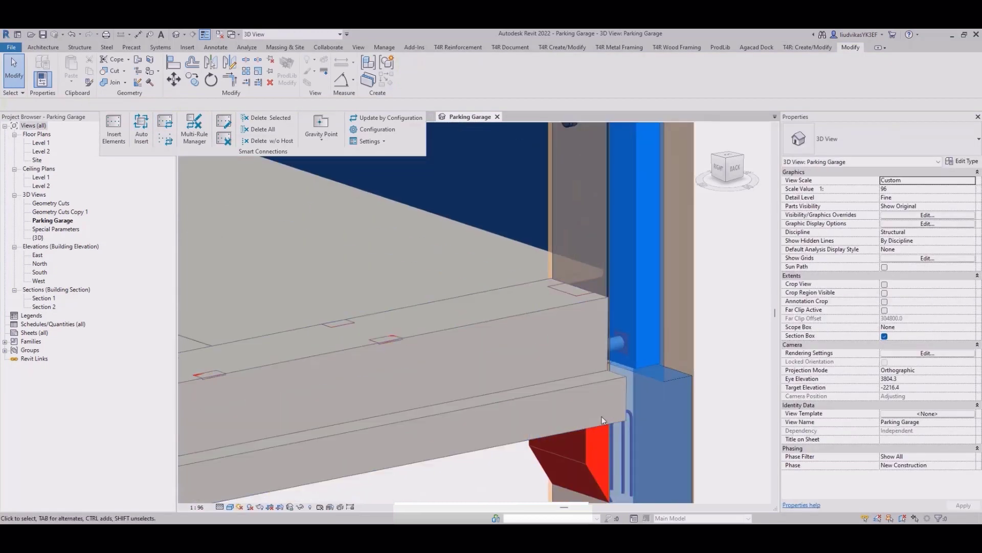
pyautogui.scroll(-6, 600, 411)
pyautogui.moveTo(629, 410); pyautogui.dragTo(640, 338, button='middle')
pyautogui.scroll(-4, 669, 291)
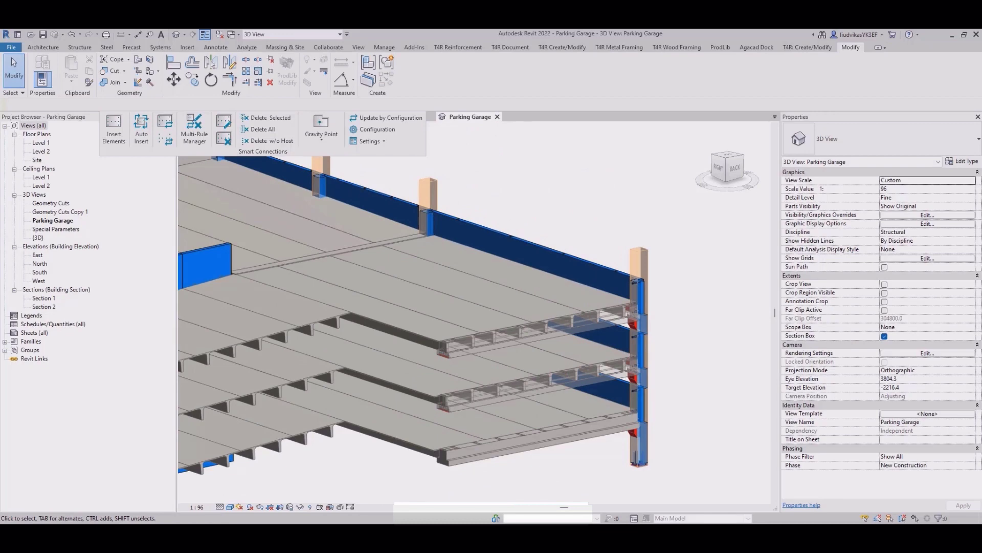
# Temporarily hide the top-level spandrel on one side of the exterior 24x28 column on the garage's front facade
pyautogui.scroll(-4, 686, 312)
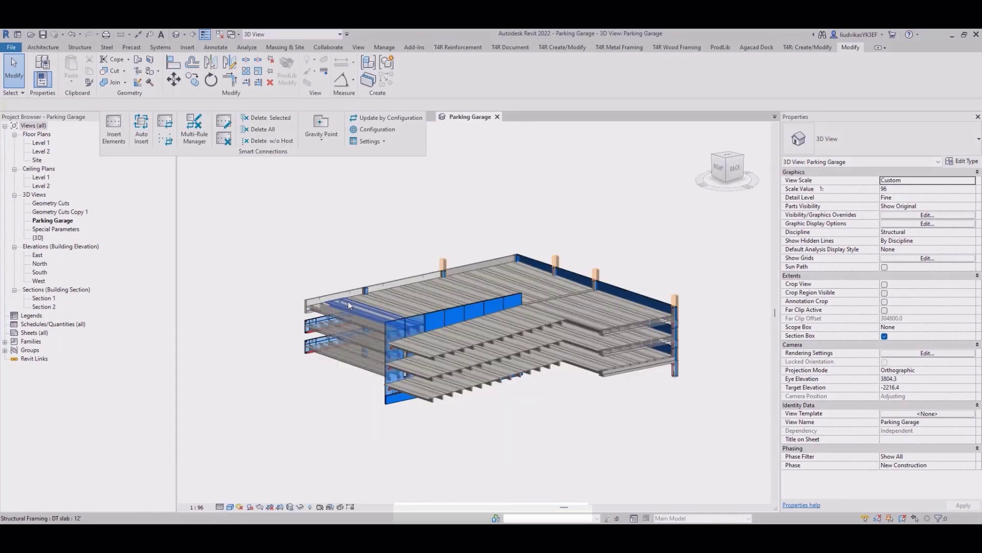
pyautogui.keyDown('shift'); pyautogui.moveTo(289, 318); pyautogui.dragTo(537, 374, button='middle'); pyautogui.keyUp('shift')
pyautogui.scroll(6, 427, 265)
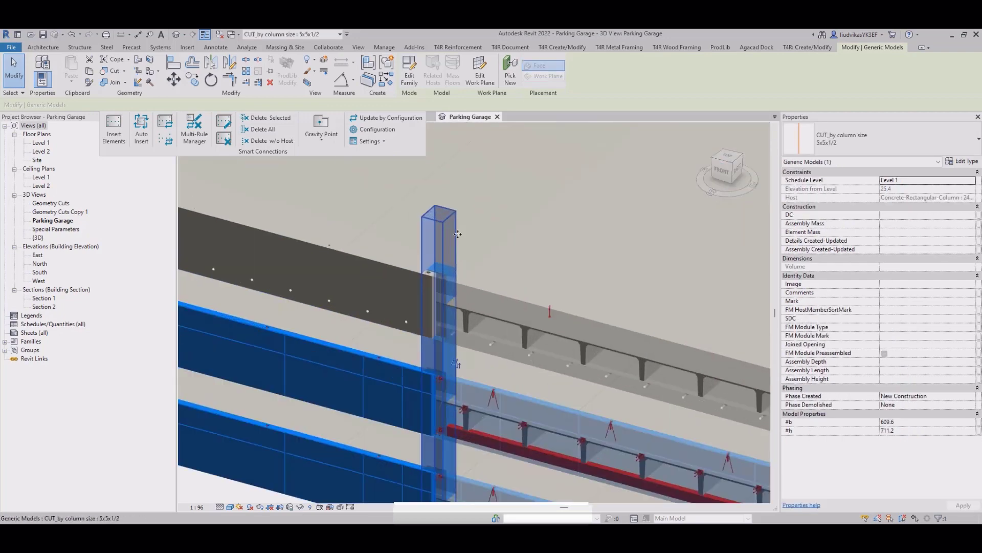
pyautogui.press('Escape')
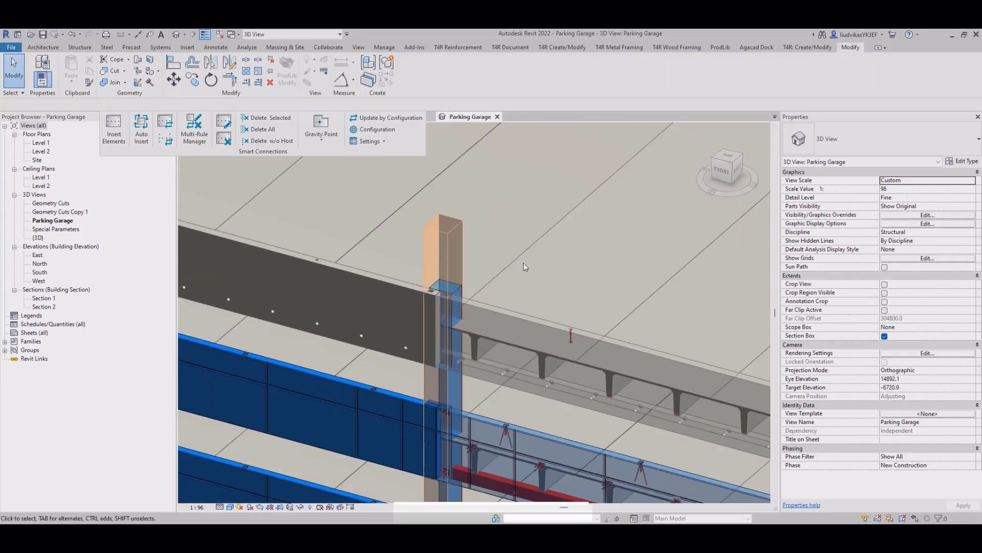
pyautogui.click(363, 275)
pyautogui.press('Delete')
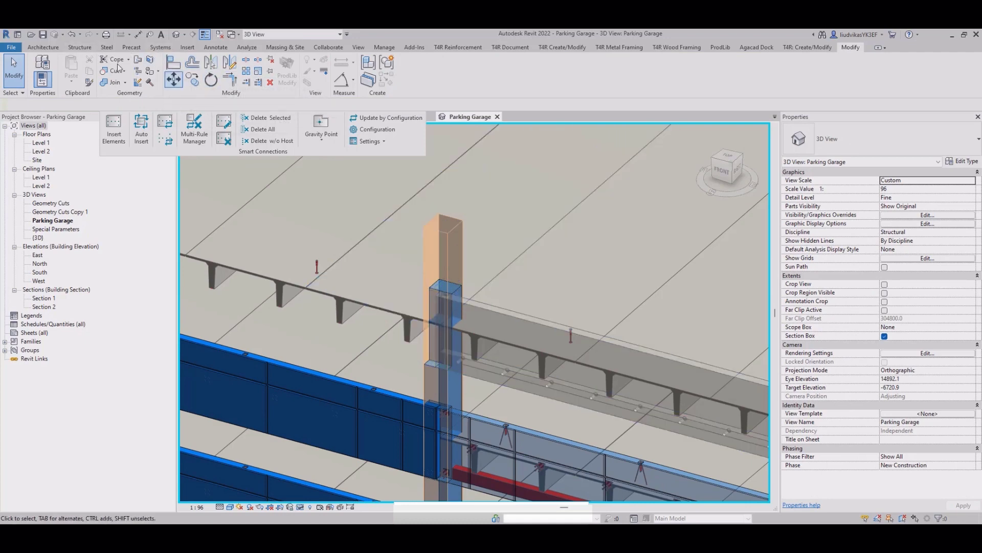
# Cut the double tees around the exterior column on the top and next lower levels with the column's CUT_by column size void
pyautogui.click(383, 304)
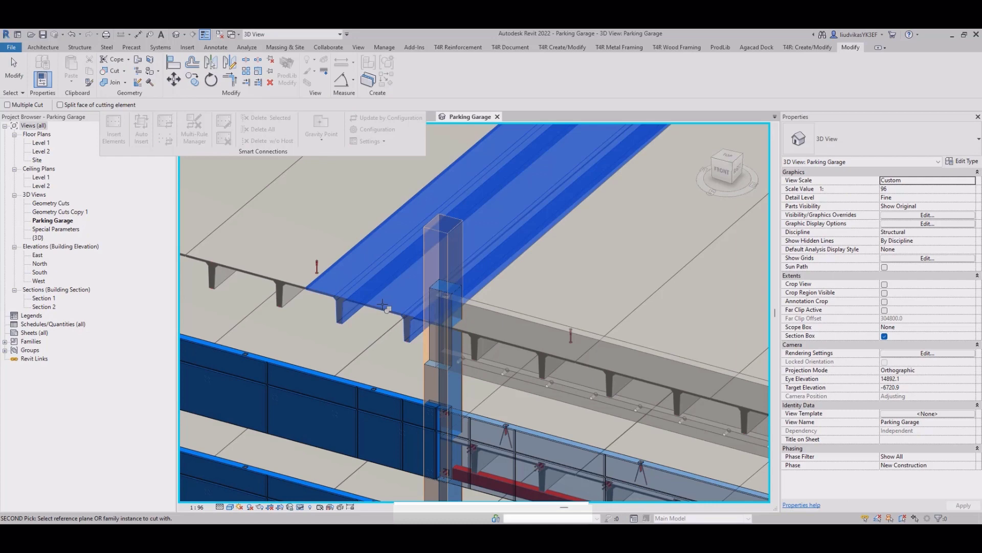
pyautogui.click(453, 273)
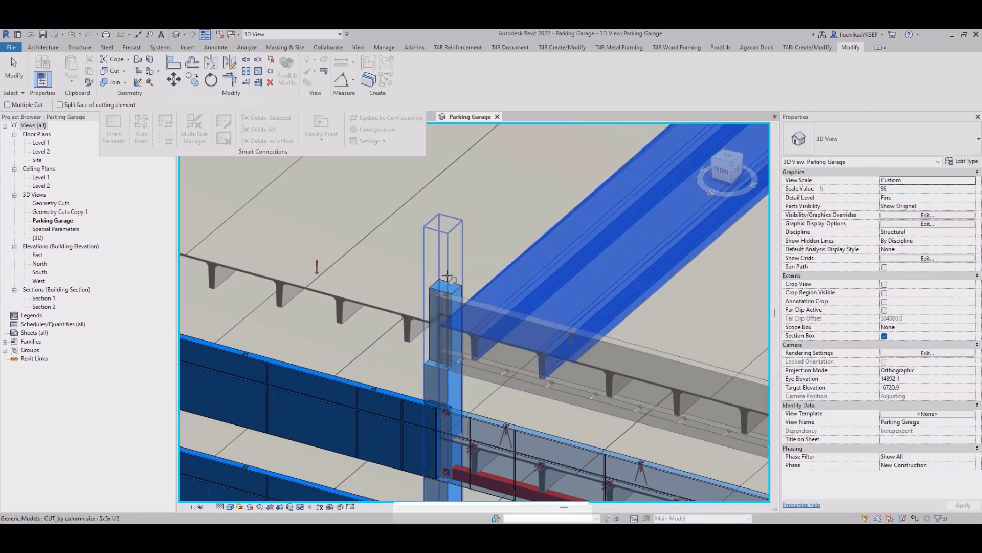
pyautogui.moveTo(461, 387); pyautogui.dragTo(476, 318, button='middle')
pyautogui.click(494, 342)
pyautogui.scroll(2, 494, 342)
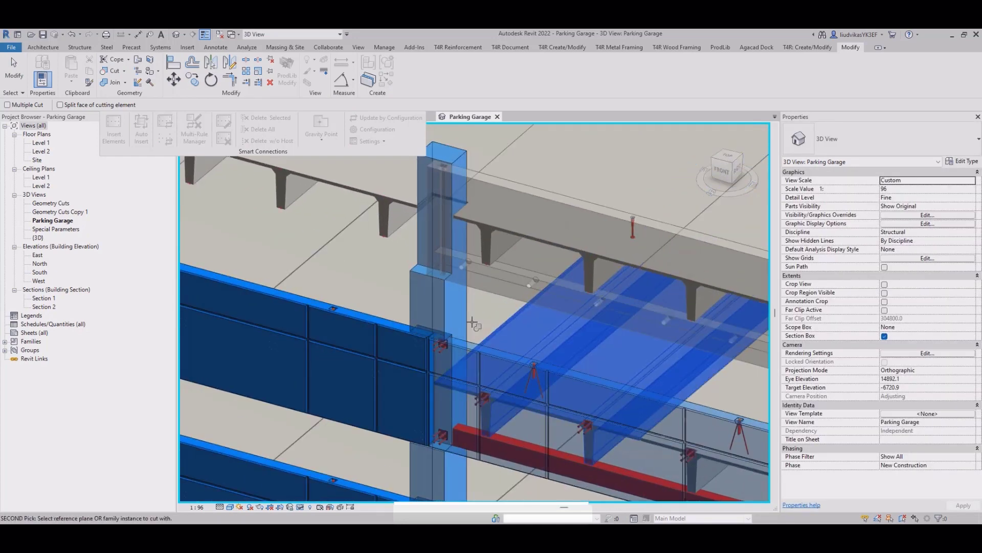
pyautogui.click(450, 295)
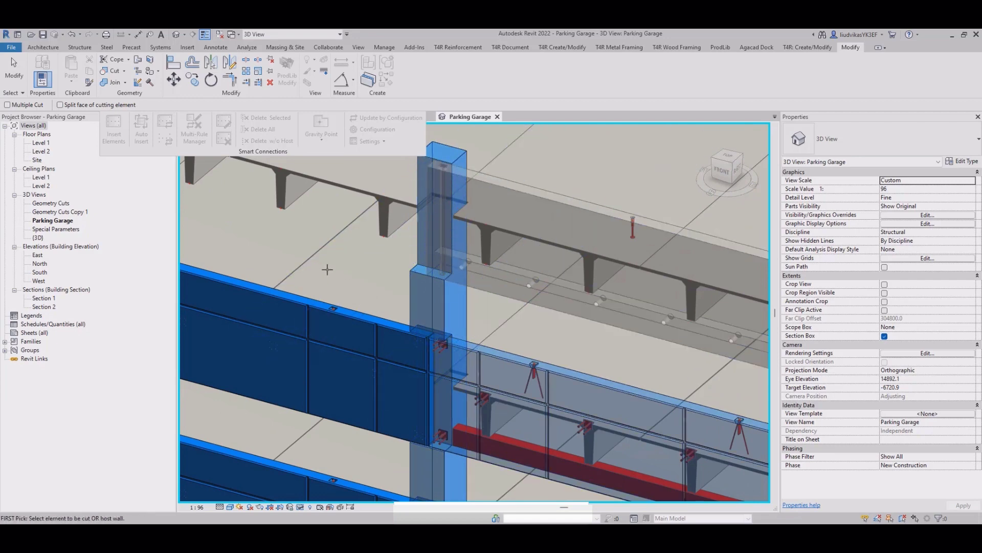
pyautogui.click(313, 259)
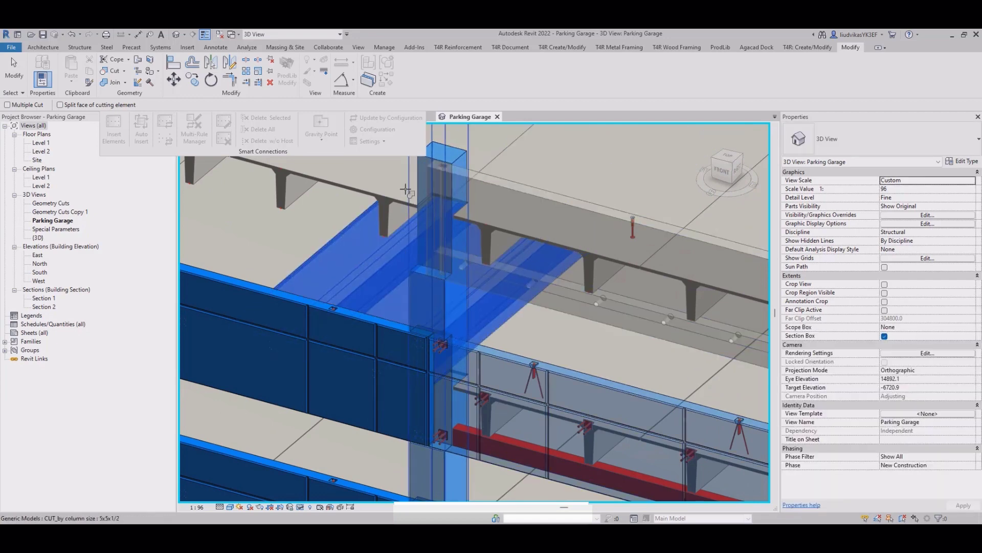
pyautogui.scroll(8, 461, 234)
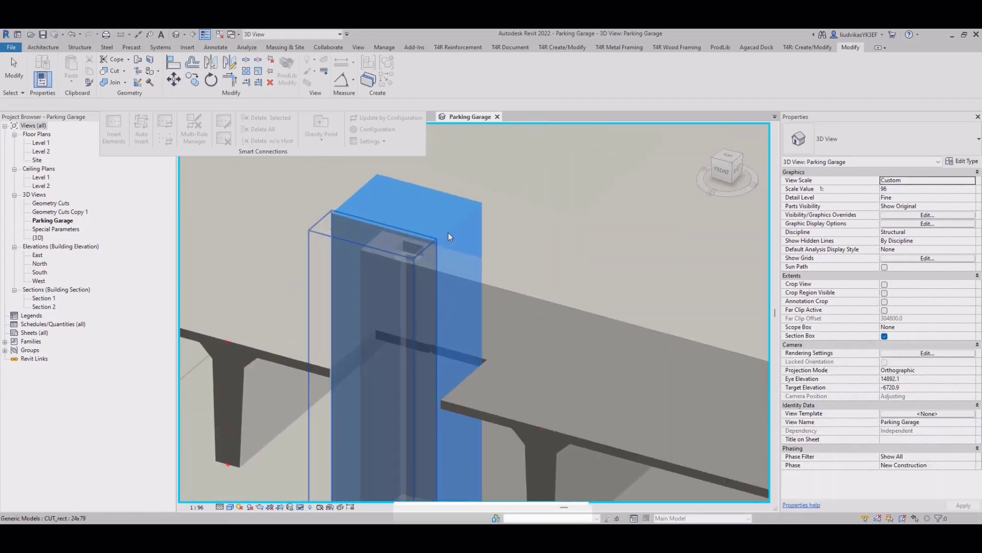
# Temporarily hide the next lower spandrel with its line-based edge cuts and examine the plates at the exterior column and double tees
pyautogui.moveTo(481, 438); pyautogui.dragTo(475, 160, button='middle')
pyautogui.scroll(-1, 488, 317)
pyautogui.scroll(-1, 488, 273)
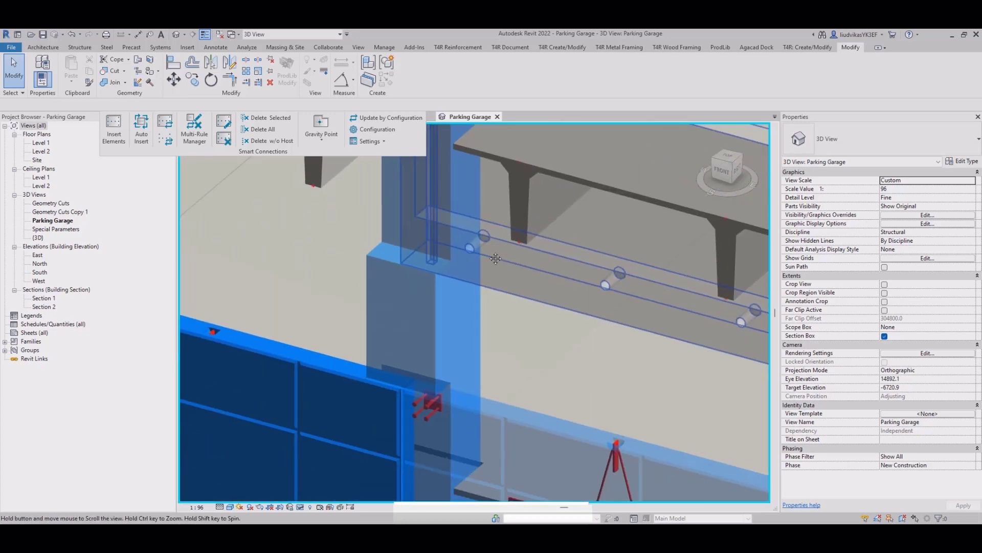
pyautogui.click(320, 350)
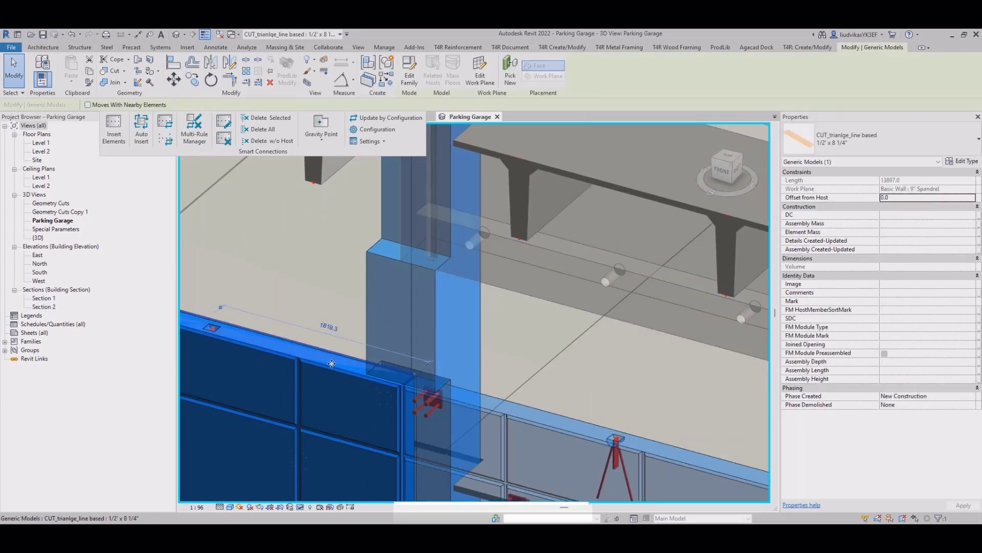
pyautogui.moveTo(509, 385); pyautogui.dragTo(439, 363, button='middle')
pyautogui.press('Escape')
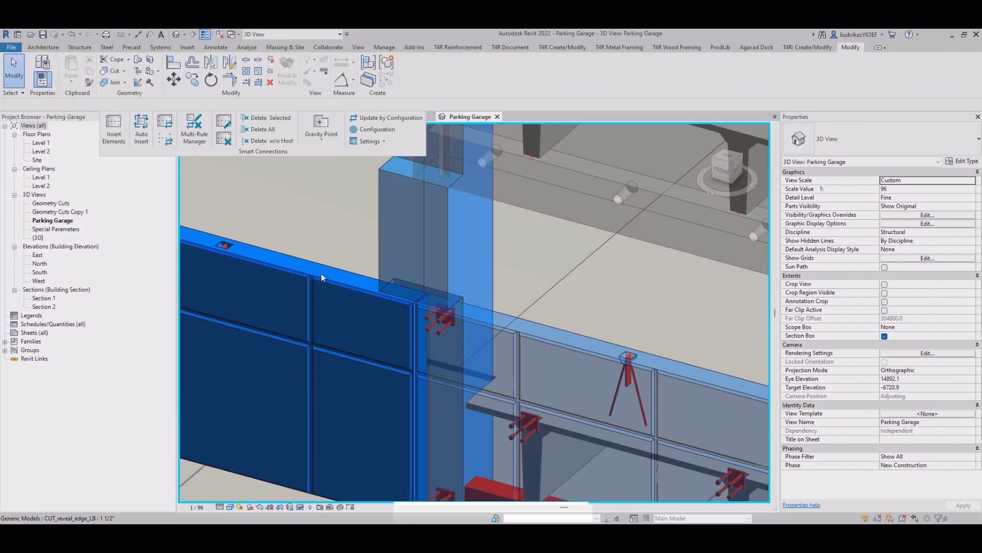
pyautogui.click(321, 274)
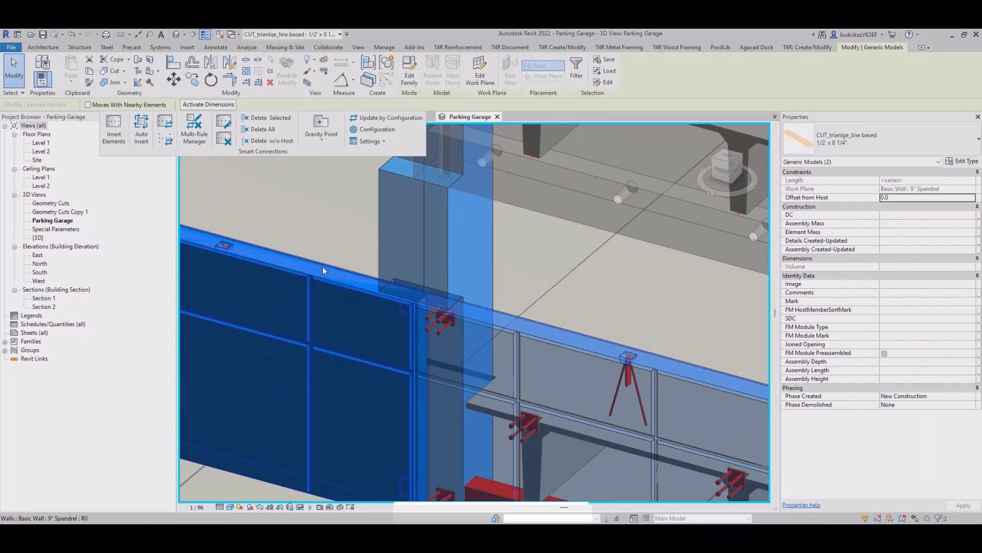
pyautogui.click(322, 266)
pyautogui.press('Escape')
pyautogui.scroll(5, 439, 392)
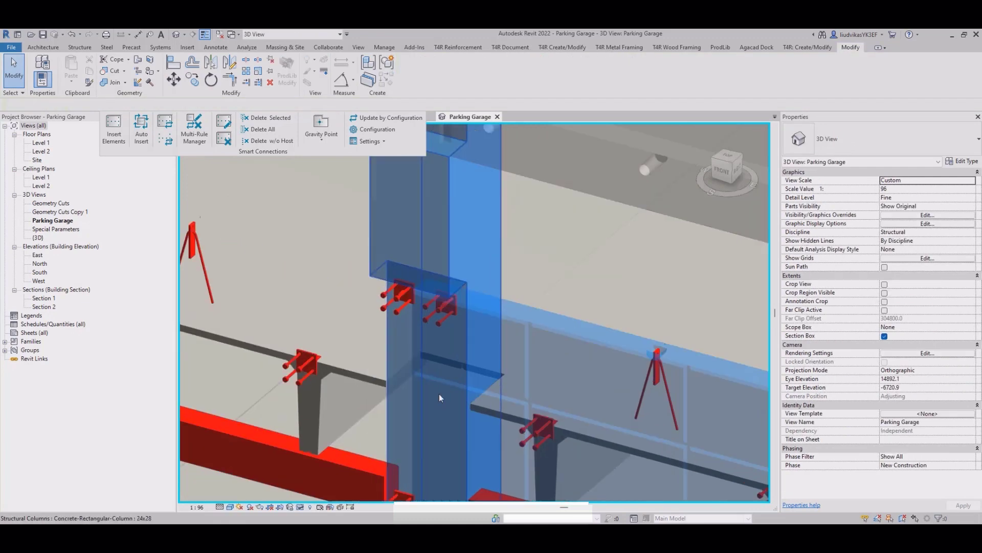
pyautogui.scroll(-6, 492, 339)
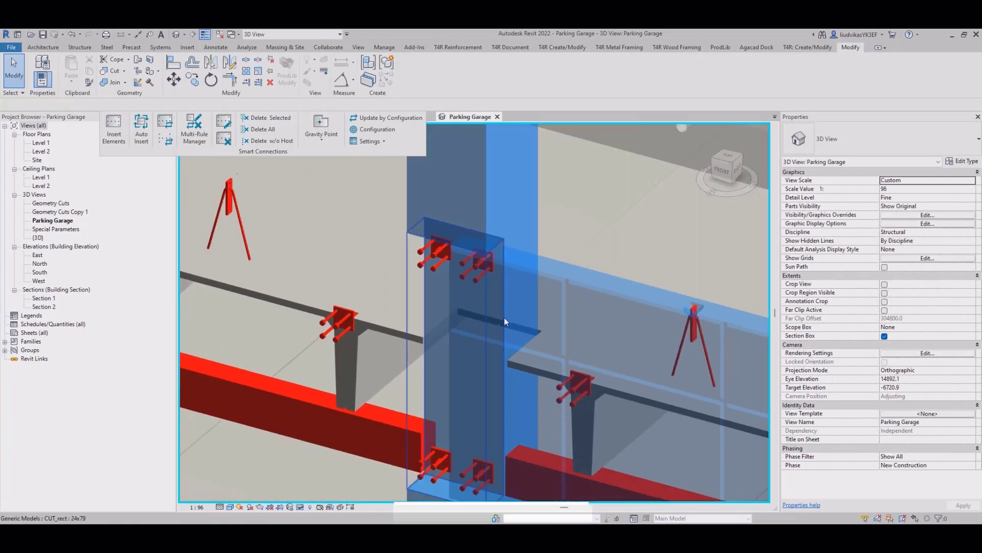
pyautogui.moveTo(505, 317); pyautogui.dragTo(499, 434, button='middle')
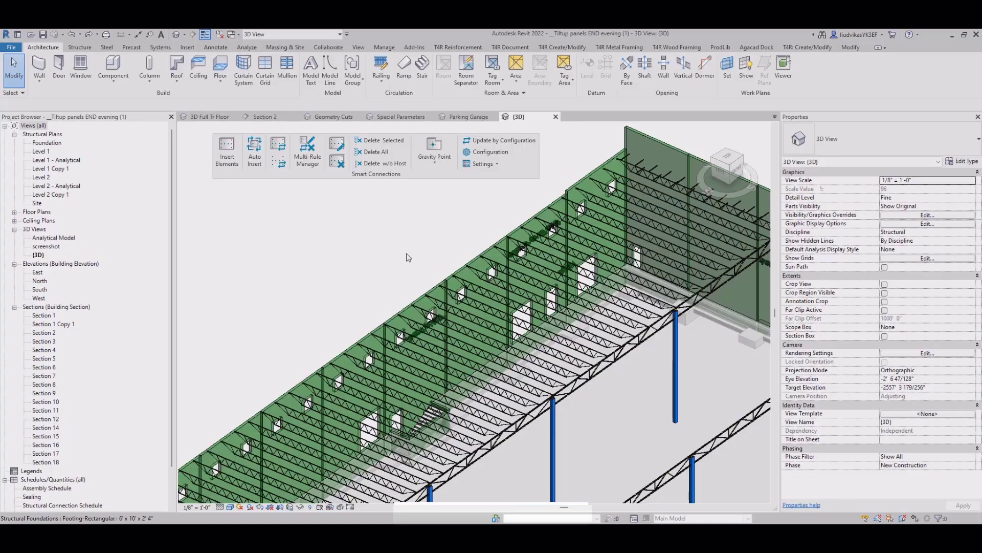
# In the tilt-up panels model, insert smart details with the "tiltup panel" configuration on four adjacent 9 1/4" wall panels
pyautogui.keyDown('shift'); pyautogui.moveTo(461, 287); pyautogui.dragTo(468, 259, button='middle'); pyautogui.keyUp('shift')
pyautogui.scroll(4, 468, 259)
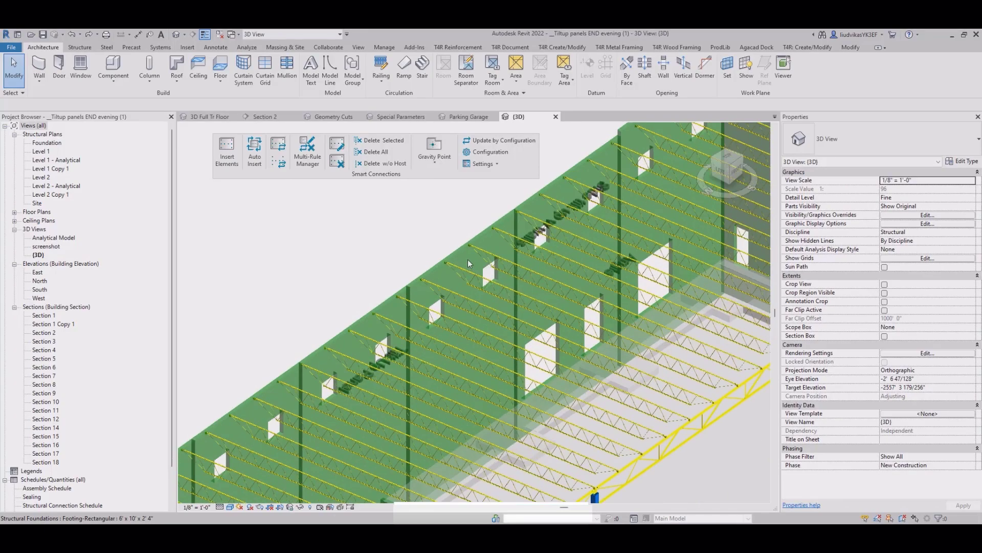
pyautogui.click(460, 248)
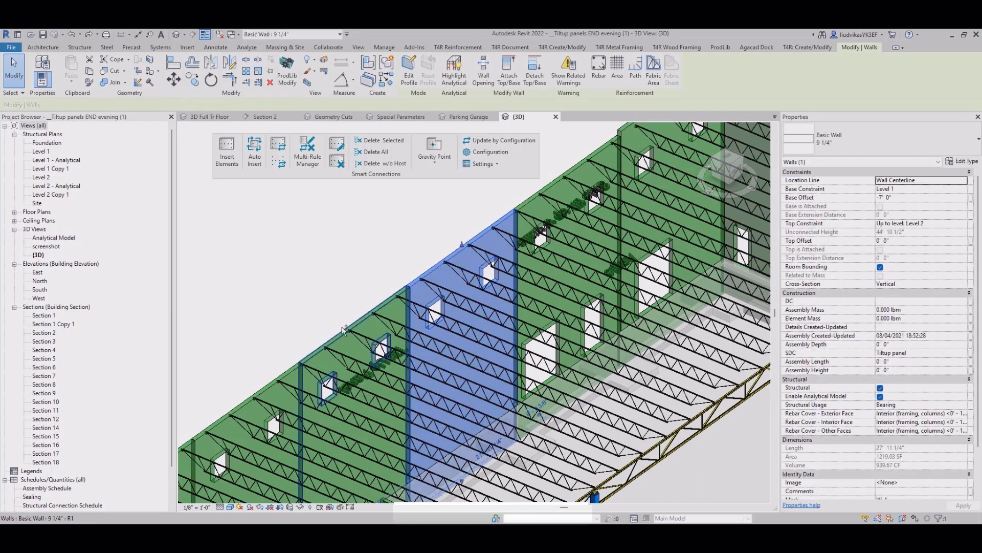
pyautogui.keyDown('ctrl'); pyautogui.click(273, 380); pyautogui.keyUp('ctrl')
pyautogui.keyDown('ctrl'); pyautogui.click(541, 191); pyautogui.keyUp('ctrl')
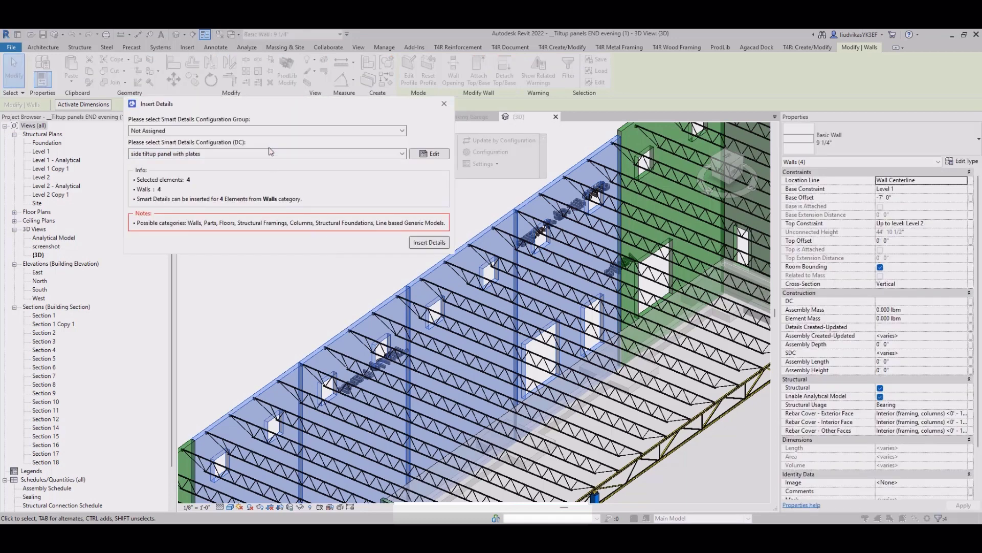
pyautogui.click(273, 153)
pyautogui.click(394, 237)
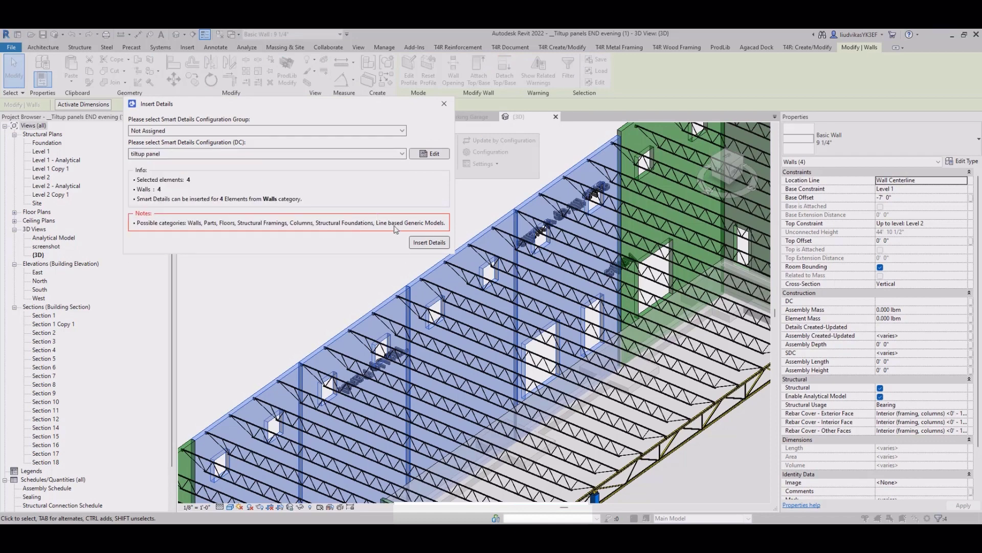
pyautogui.click(429, 243)
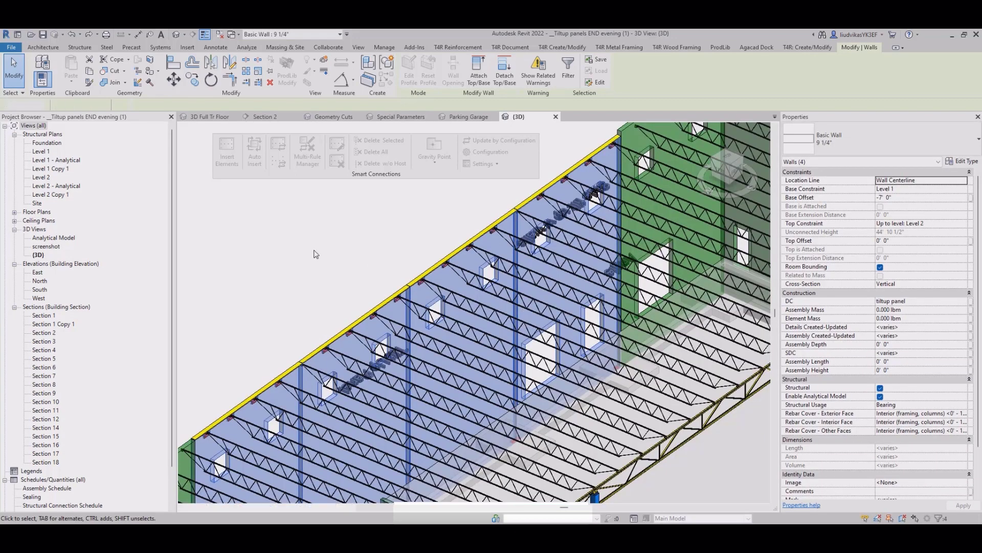
pyautogui.press('Escape')
# Examine the joist pockets and top edge element along the tilt-up panels, and the connections at the panel joints near the floor
pyautogui.scroll(6, 250, 397)
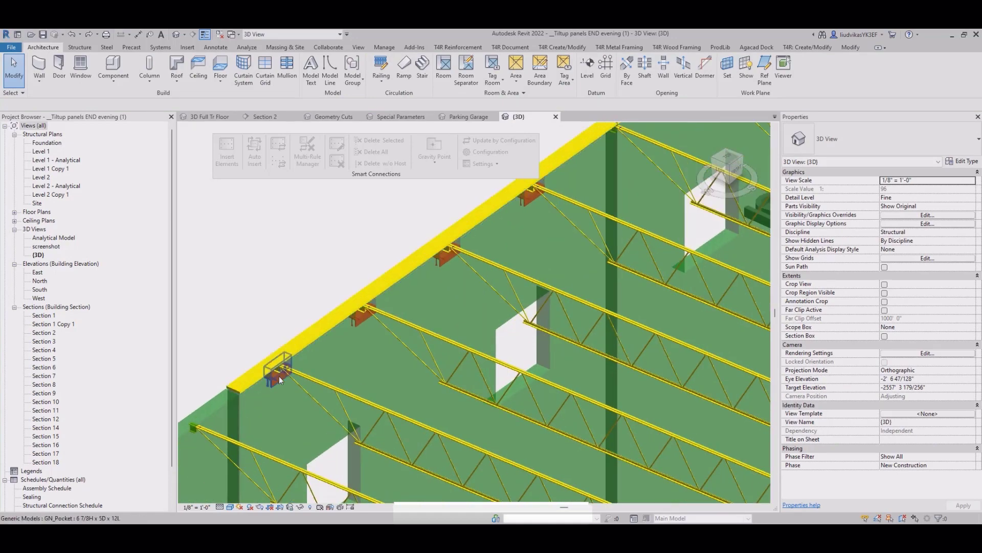
pyautogui.scroll(-4, 290, 380)
pyautogui.moveTo(616, 226); pyautogui.dragTo(308, 424, button='middle')
pyautogui.scroll(-3, 661, 201)
pyautogui.moveTo(634, 404); pyautogui.dragTo(615, 218, button='middle')
pyautogui.scroll(-2, 616, 218)
pyautogui.scroll(-1, 616, 218)
pyautogui.moveTo(609, 368); pyautogui.dragTo(632, 214, button='middle')
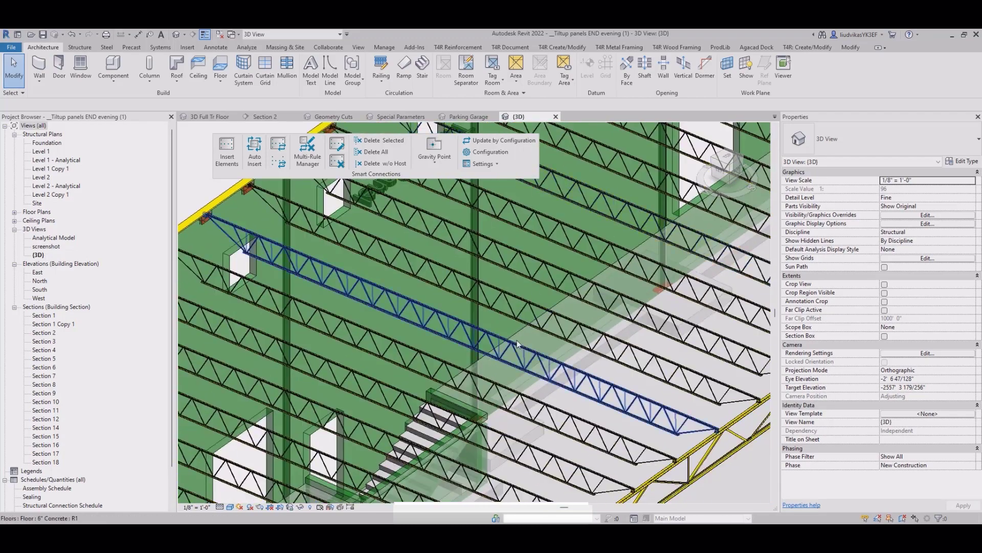
pyautogui.moveTo(607, 249); pyautogui.dragTo(578, 392, button='middle')
pyautogui.scroll(3, 637, 416)
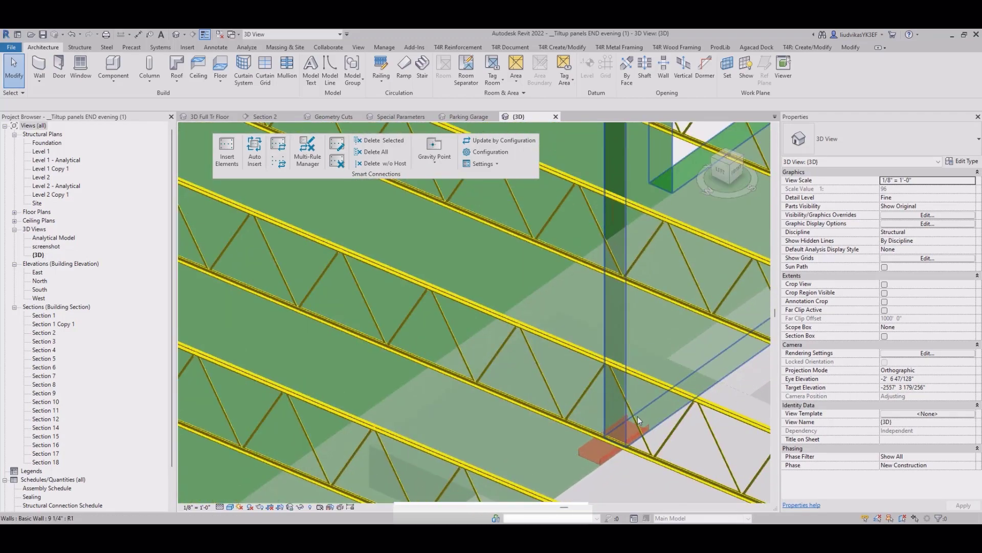
pyautogui.scroll(-3, 636, 392)
pyautogui.scroll(-4, 625, 351)
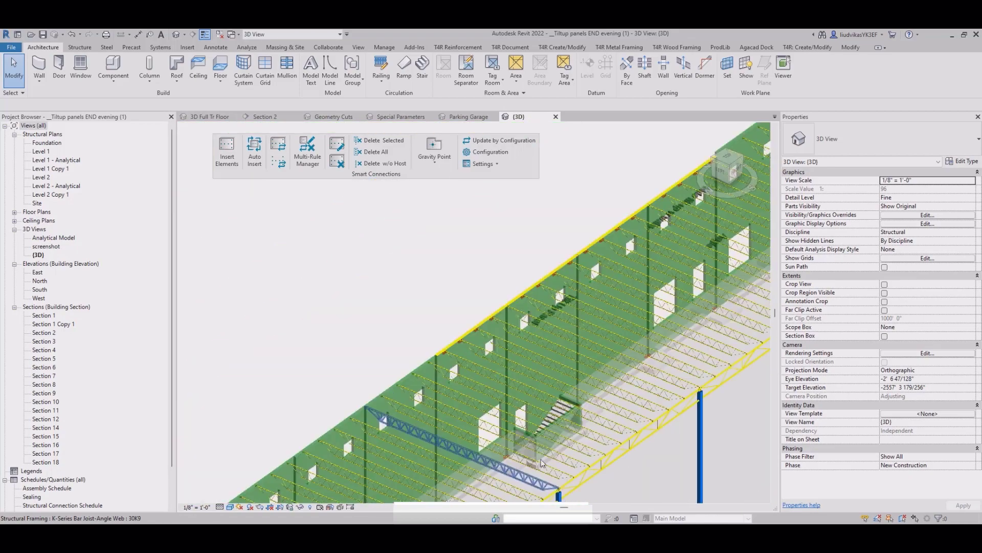
pyautogui.scroll(6, 513, 445)
pyautogui.scroll(-3, 513, 445)
# Delete two neighbouring 30K9 bar joists bearing on the first detailed tilt-up panel
pyautogui.scroll(5, 464, 207)
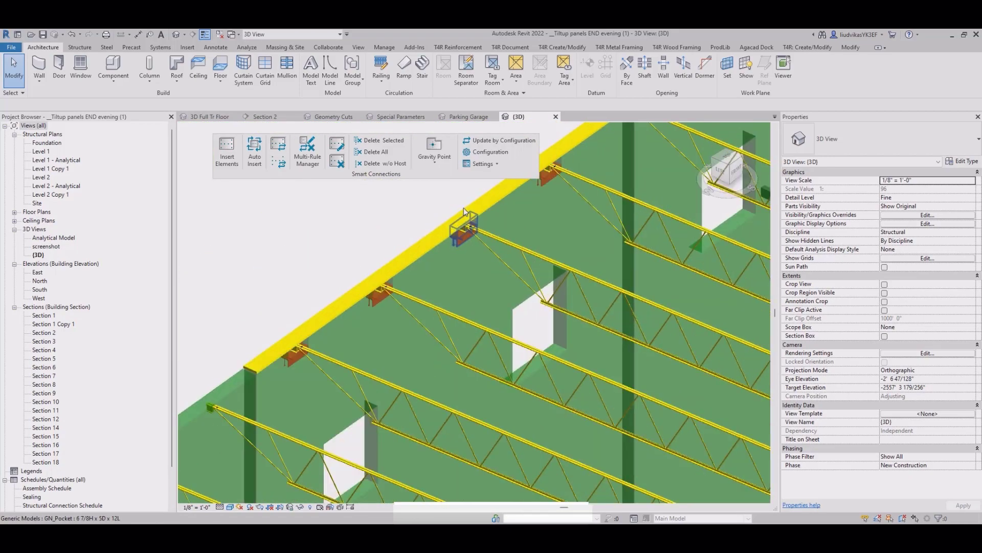
pyautogui.click(500, 232)
pyautogui.press('Delete')
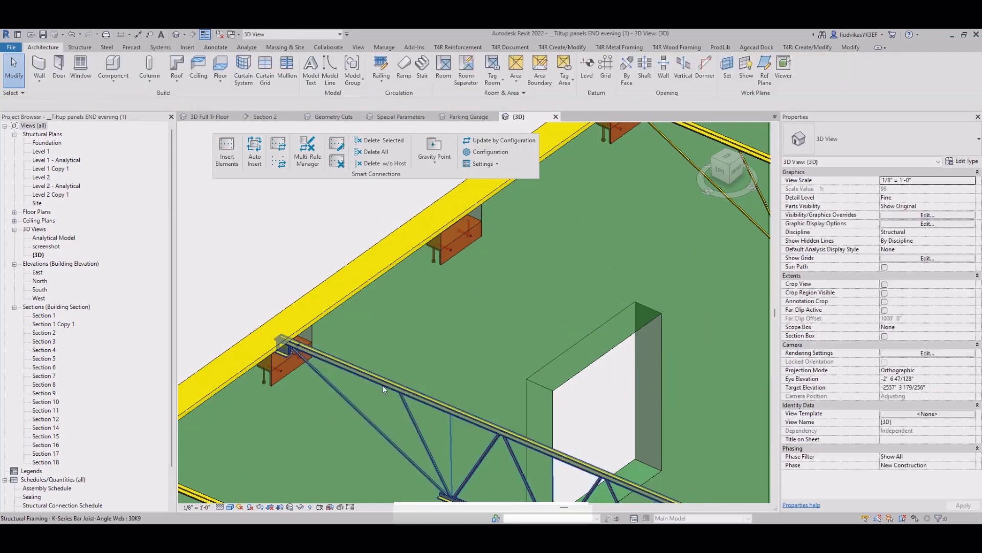
pyautogui.click(383, 385)
pyautogui.scroll(-4, 392, 372)
pyautogui.scroll(2, 549, 260)
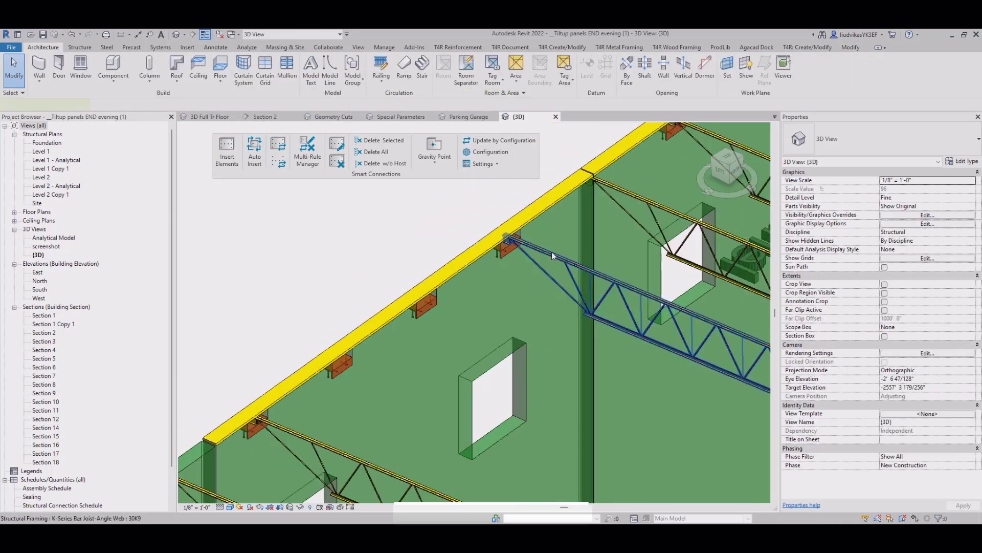
# Update the smart connections on the tilt-up panel where the two bar joists were removed
pyautogui.click(551, 253)
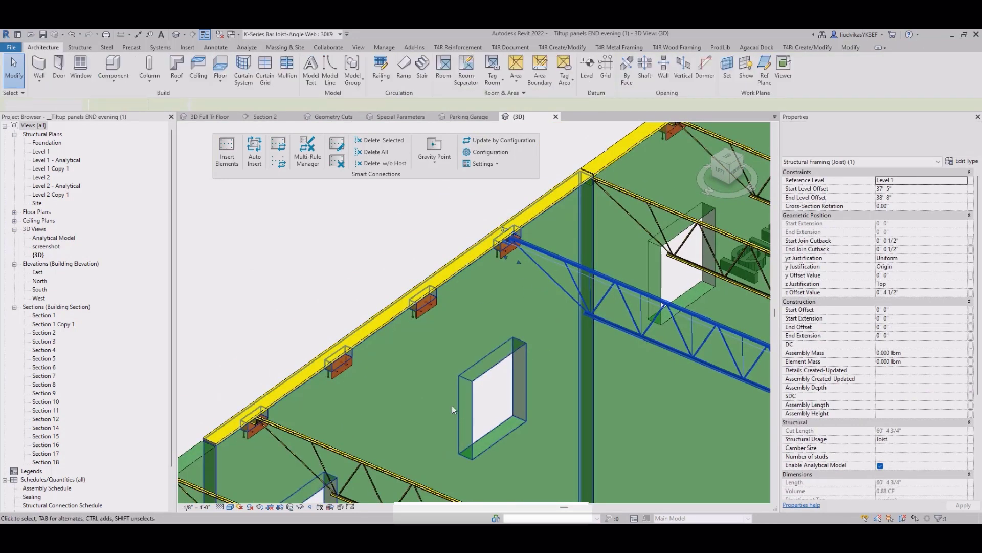
pyautogui.press('Escape')
pyautogui.click(394, 320)
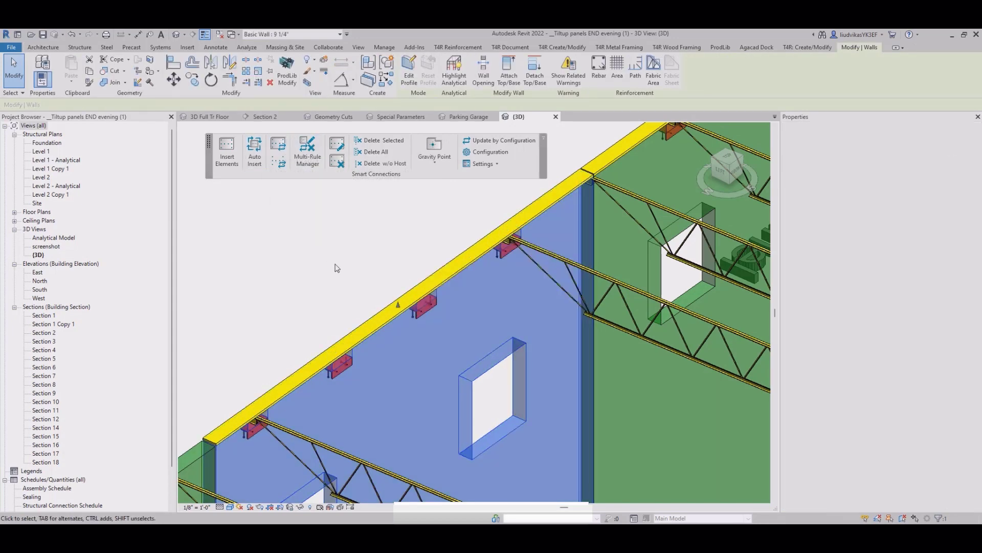
pyautogui.click(337, 268)
# Insert smart details with the "side tiltup panel" configuration on the three adjacent 10" wall panels of the side wall
pyautogui.scroll(-4, 341, 269)
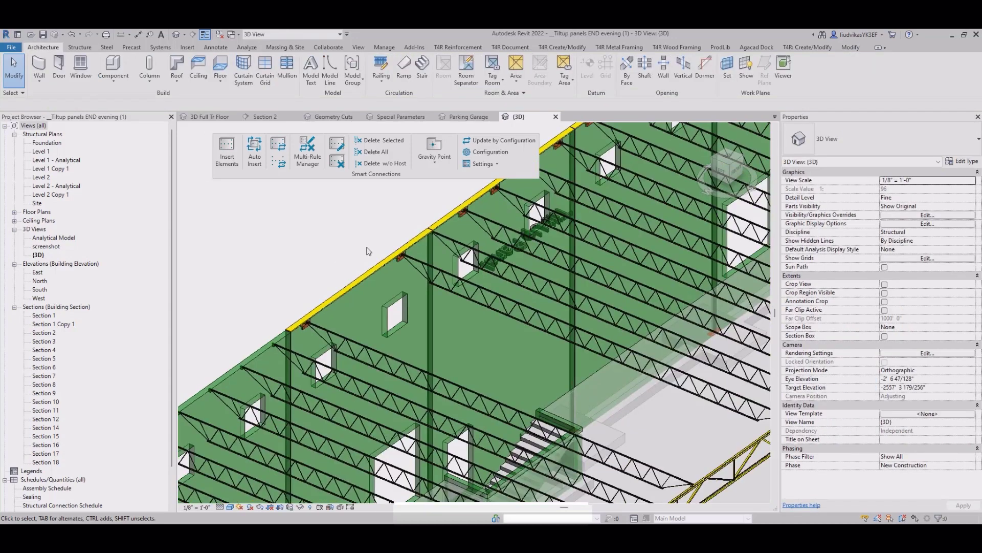
pyautogui.moveTo(367, 247); pyautogui.dragTo(257, 353, button='middle')
pyautogui.scroll(-2, 271, 354)
pyautogui.moveTo(637, 220); pyautogui.dragTo(529, 279, button='middle')
pyautogui.click(629, 346)
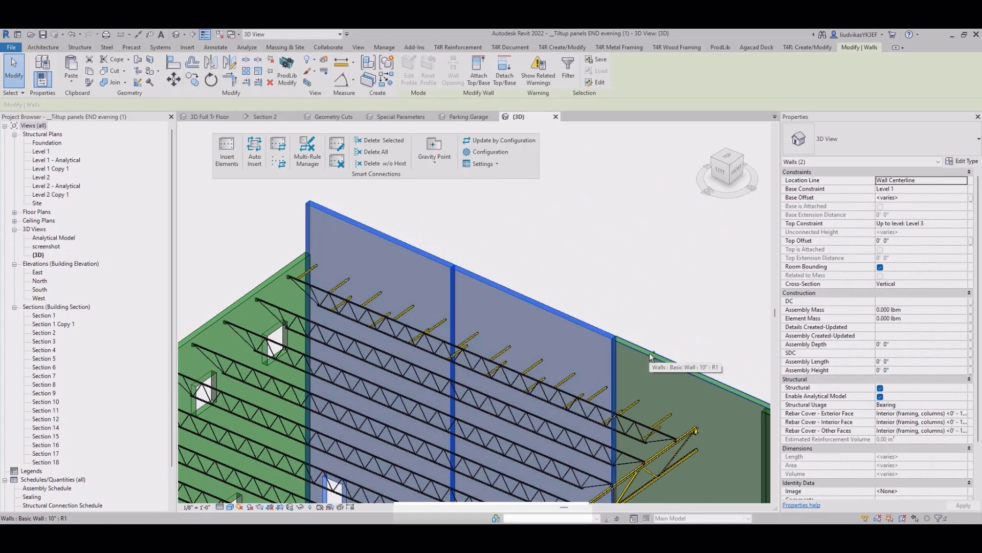
pyautogui.keyDown('ctrl'); pyautogui.click(655, 417); pyautogui.keyUp('ctrl')
pyautogui.moveTo(550, 247); pyautogui.dragTo(504, 200, button='middle')
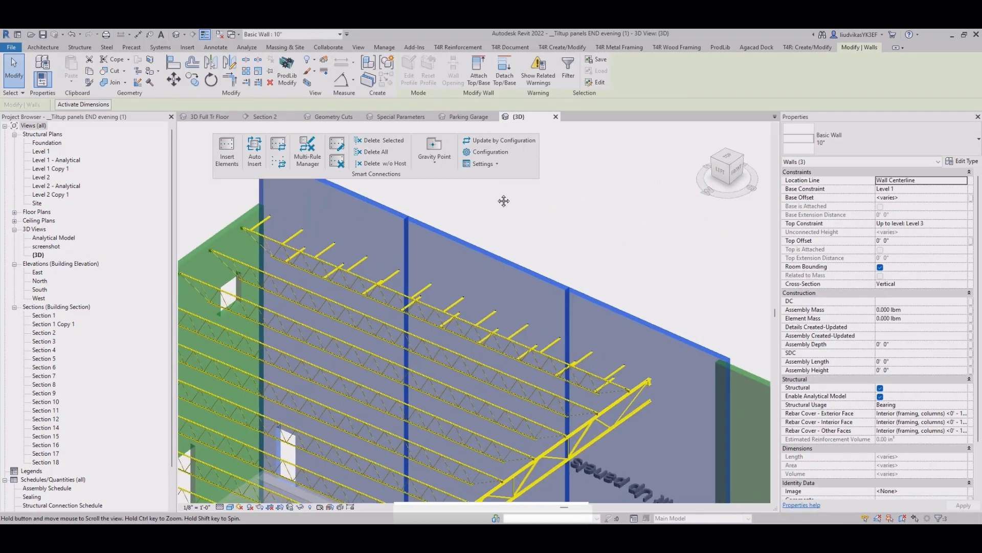
pyautogui.click(225, 156)
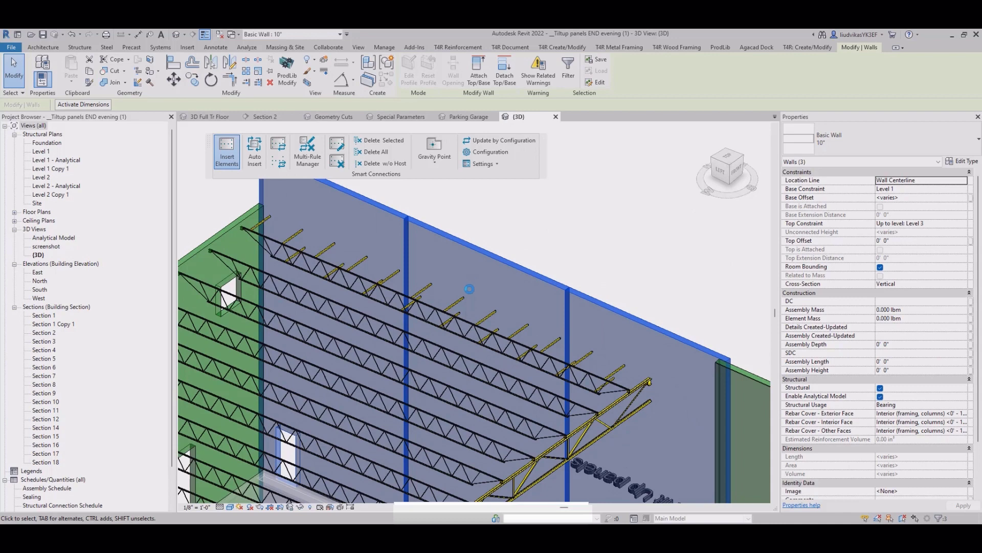
pyautogui.click(287, 153)
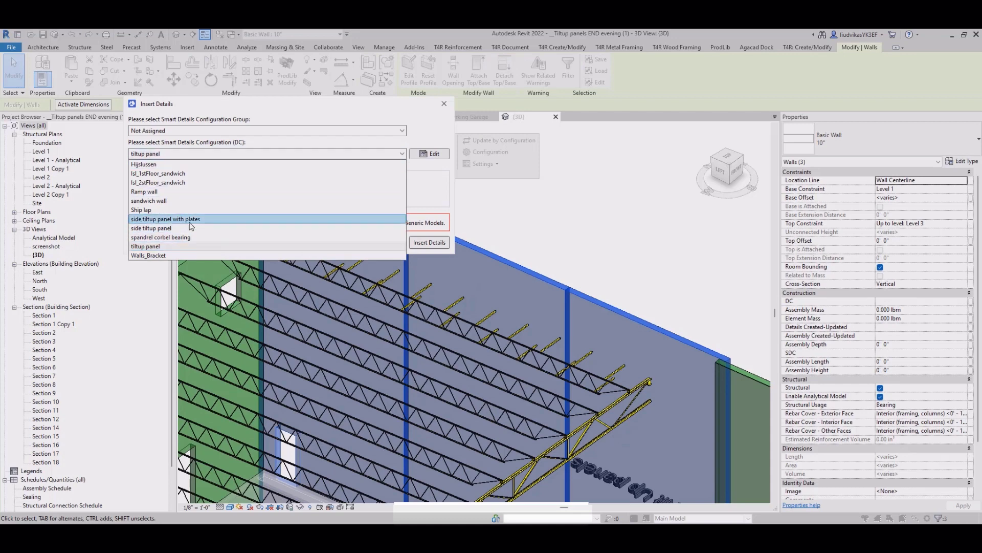
pyautogui.click(227, 228)
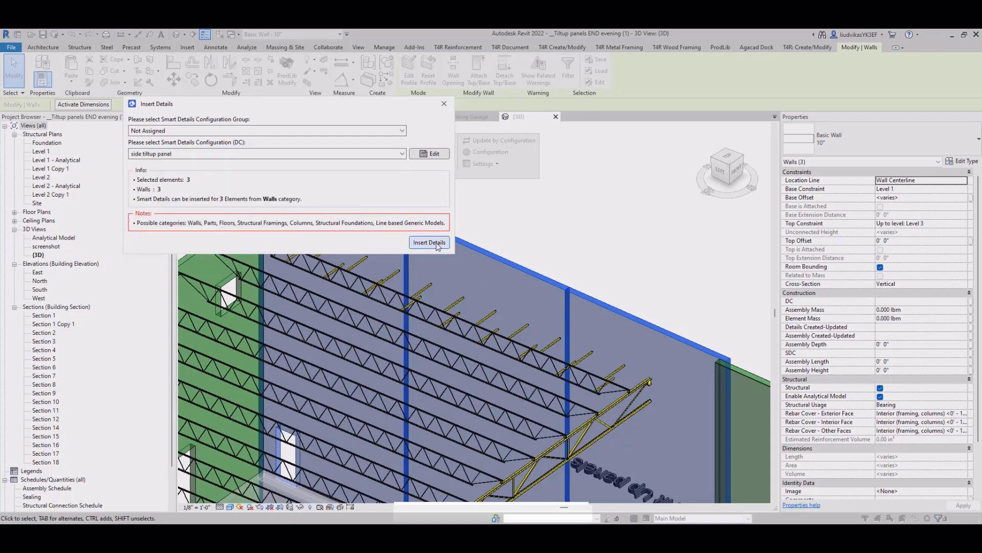
pyautogui.click(435, 243)
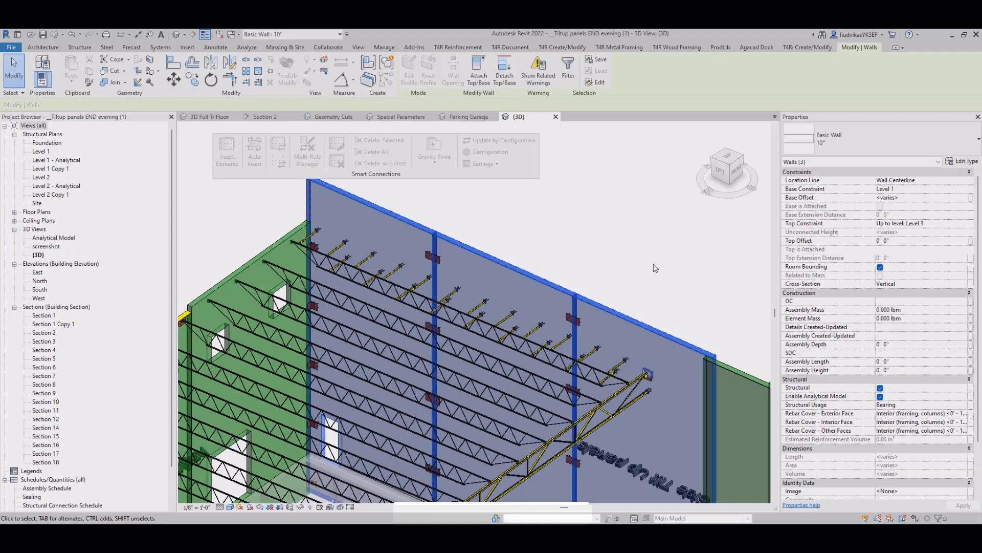
pyautogui.press('Escape')
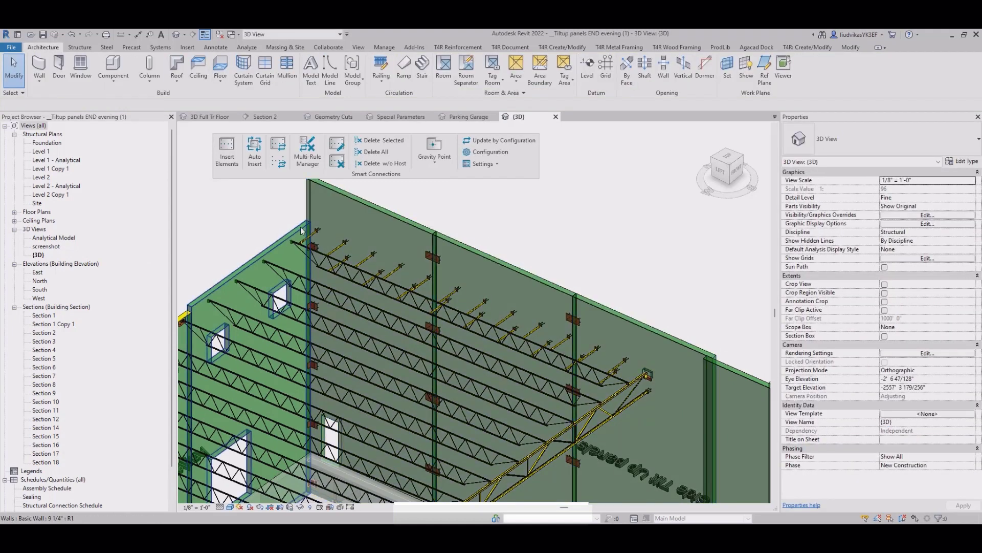
# Examine the joist connections, panel joint plates and floor-level connections along the side tilt-up panels
pyautogui.scroll(5, 358, 247)
pyautogui.scroll(-1, 367, 266)
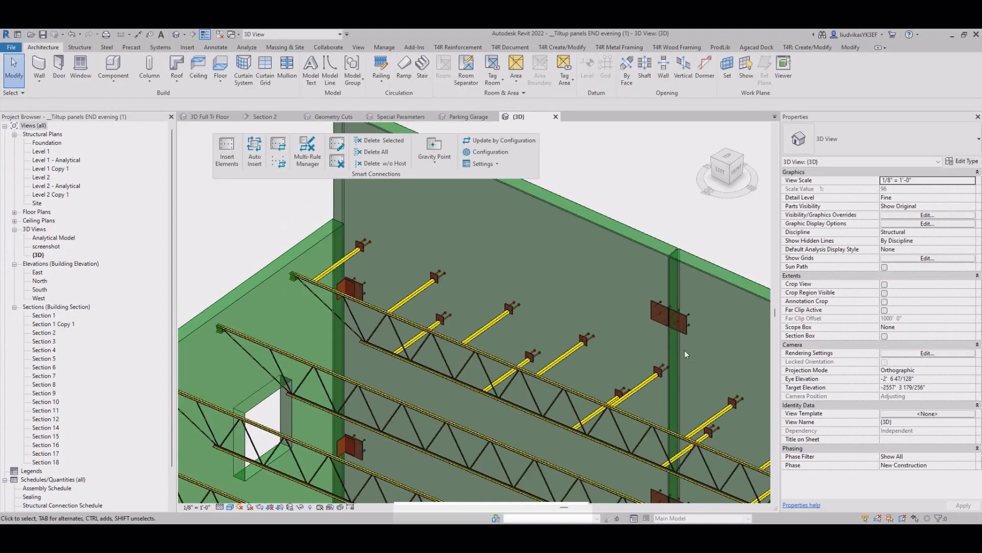
pyautogui.moveTo(584, 339); pyautogui.dragTo(473, 302, button='middle')
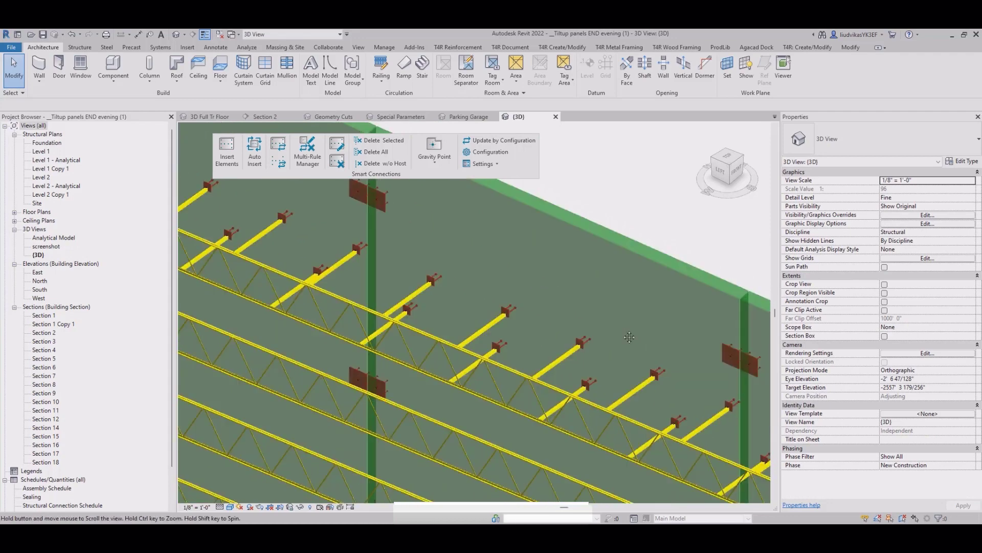
pyautogui.moveTo(691, 348); pyautogui.dragTo(510, 279, button='middle')
pyautogui.moveTo(632, 441); pyautogui.dragTo(649, 286, button='middle')
pyautogui.scroll(-2, 649, 285)
pyautogui.moveTo(600, 391); pyautogui.dragTo(586, 227, button='middle')
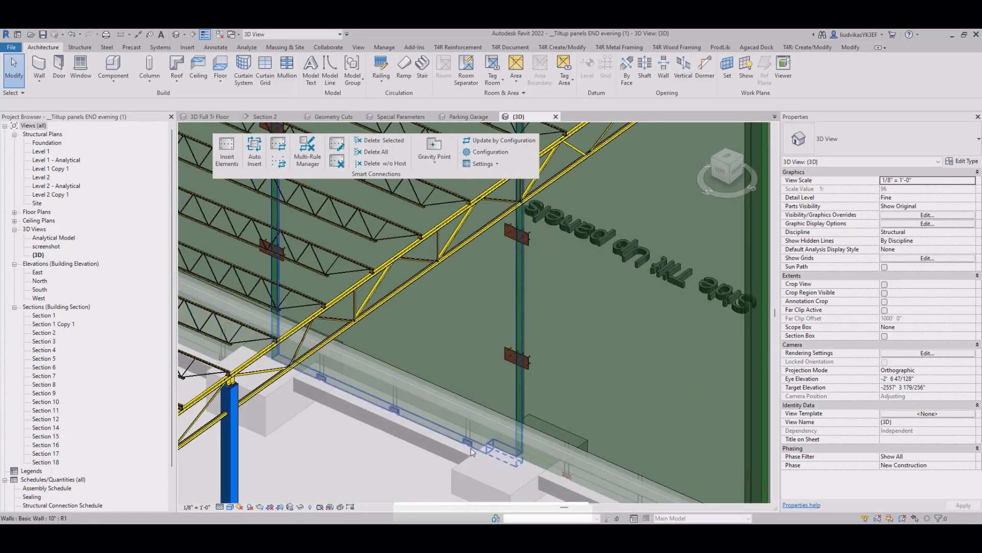
pyautogui.scroll(3, 471, 449)
pyautogui.scroll(-4, 417, 369)
pyautogui.moveTo(304, 286); pyautogui.dragTo(563, 400, button='middle')
pyautogui.scroll(-2, 563, 400)
pyautogui.moveTo(500, 335); pyautogui.dragTo(591, 393, button='middle')
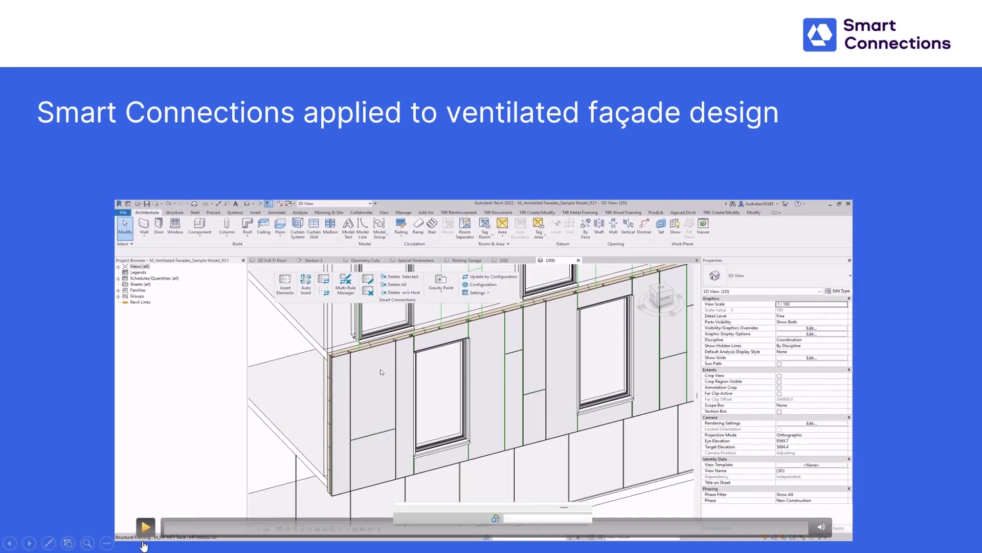
pyautogui.click(145, 527)
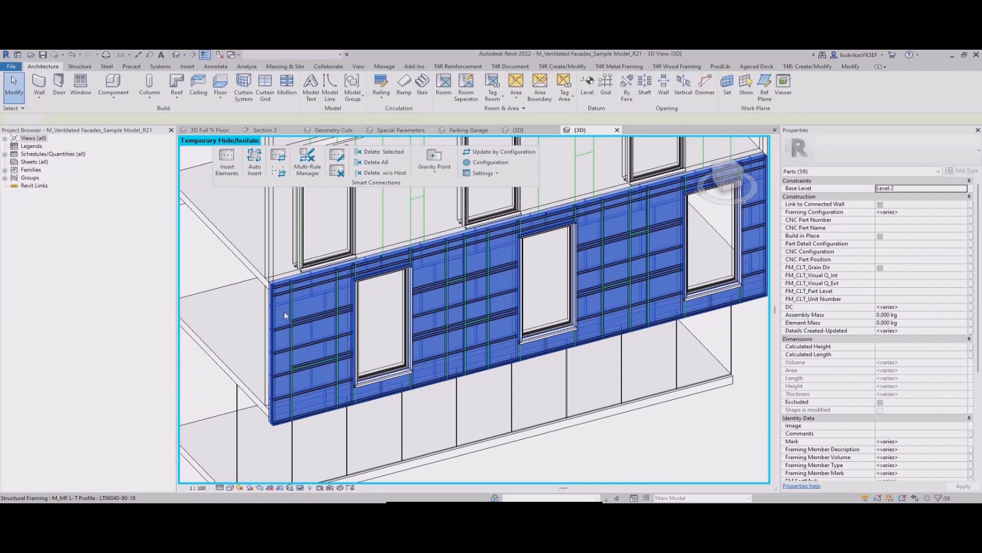
# In the ventilated facades model, insert smart details with the "Walls_Bracket" configuration on the Level 2 Exterior - Vent Facade Wall
pyautogui.moveTo(344, 384); pyautogui.dragTo(297, 404, button='middle')
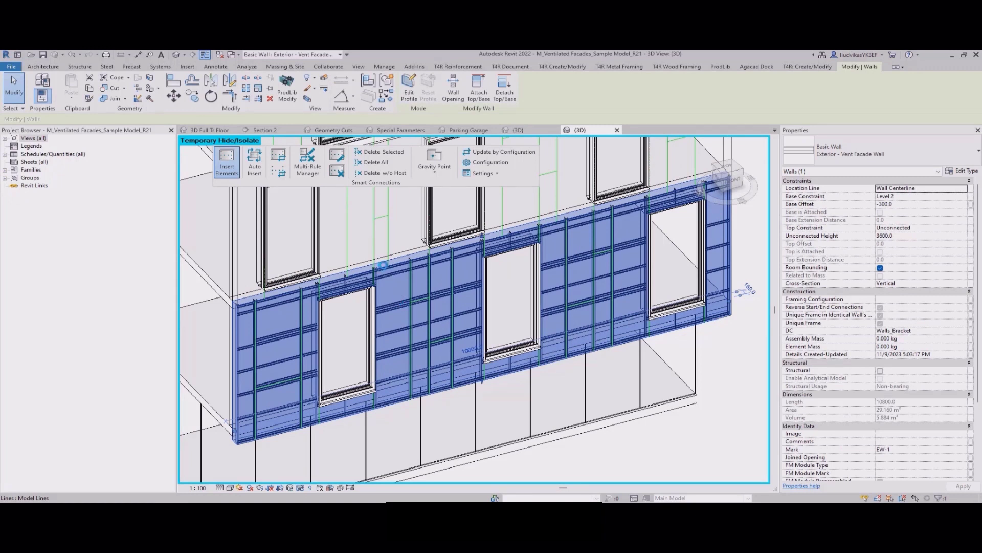
pyautogui.click(226, 161)
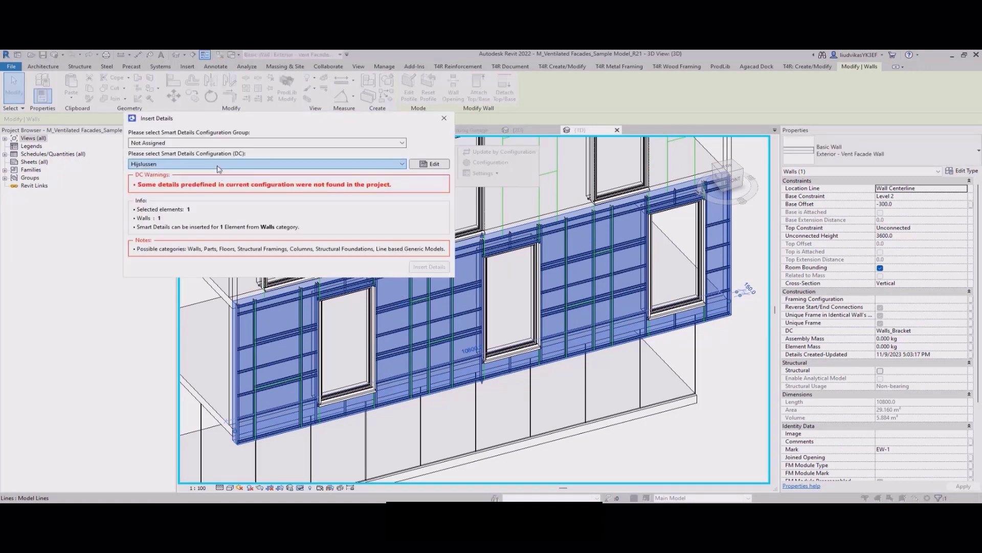
pyautogui.click(216, 161)
pyautogui.click(187, 257)
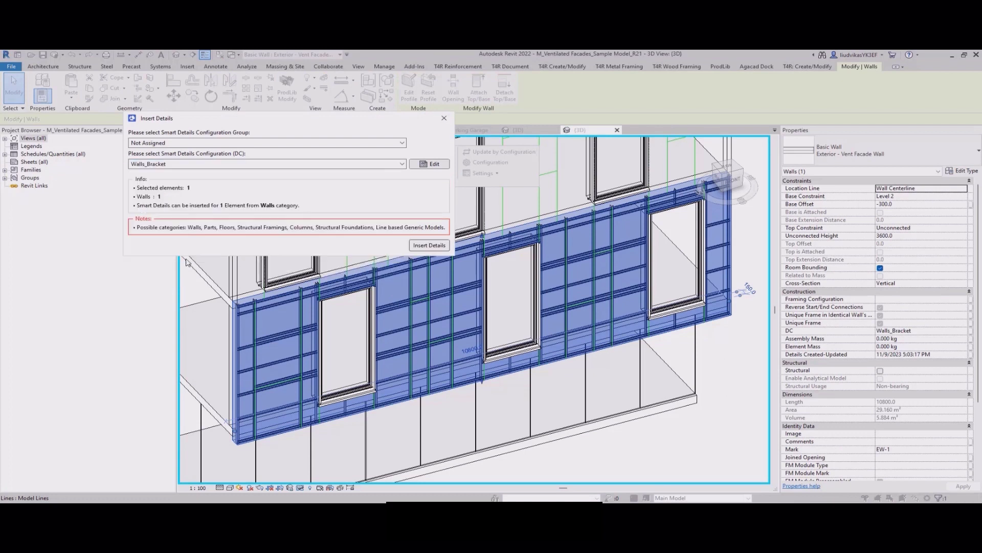
pyautogui.click(435, 245)
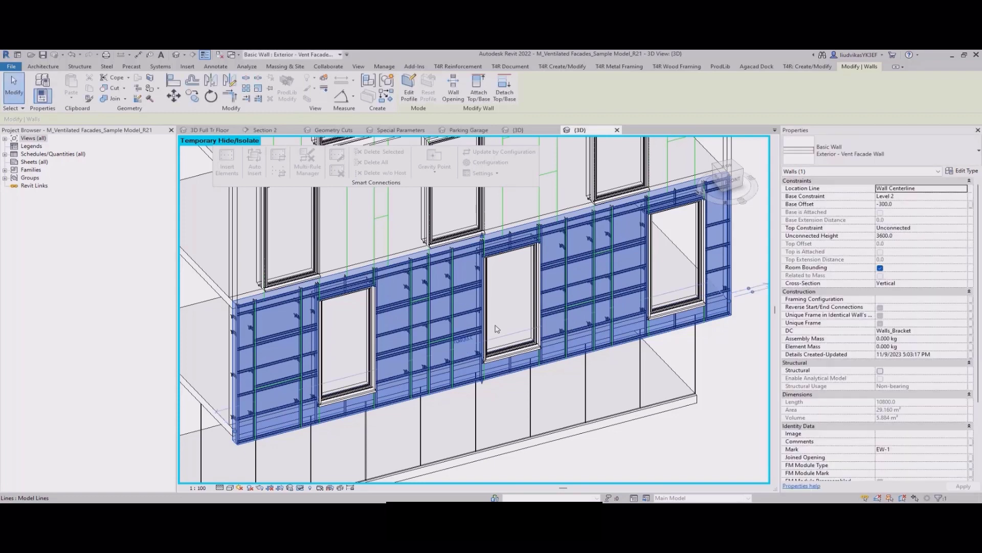
# Select a bracket at the facade wall's lower corner together with all matching M_SC_Fox Bracket 120 M 15 instances
pyautogui.scroll(5, 214, 433)
pyautogui.press('Escape')
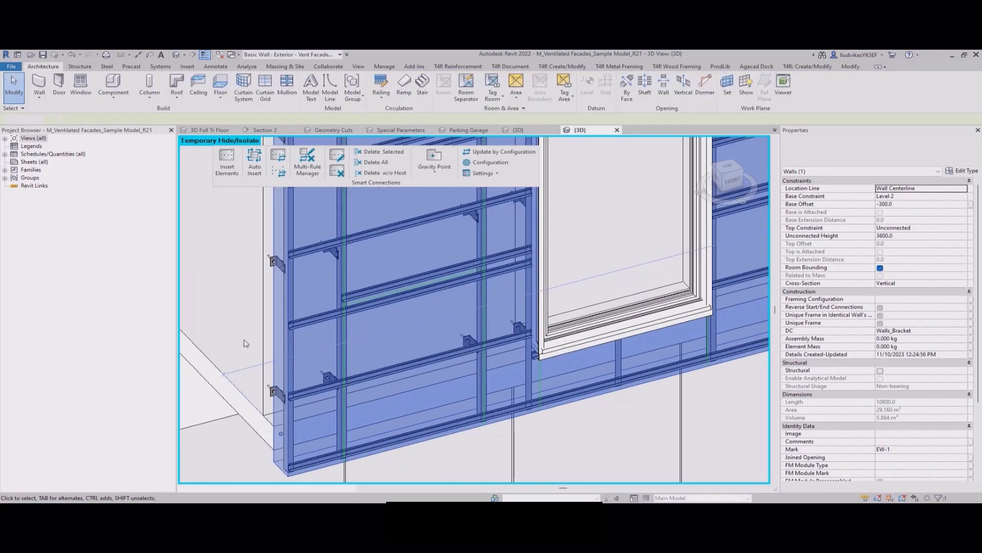
pyautogui.click(278, 394)
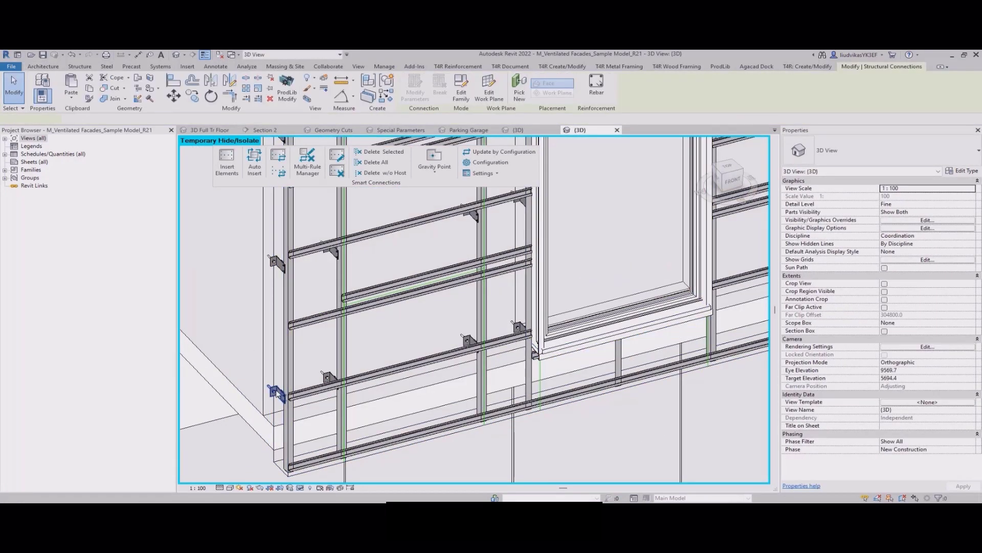
pyautogui.press('s')
pyautogui.press('a')
# Examine the placement of the selected brackets along the vertical facade framing and around the windows
pyautogui.scroll(3, 280, 377)
pyautogui.scroll(-3, 344, 368)
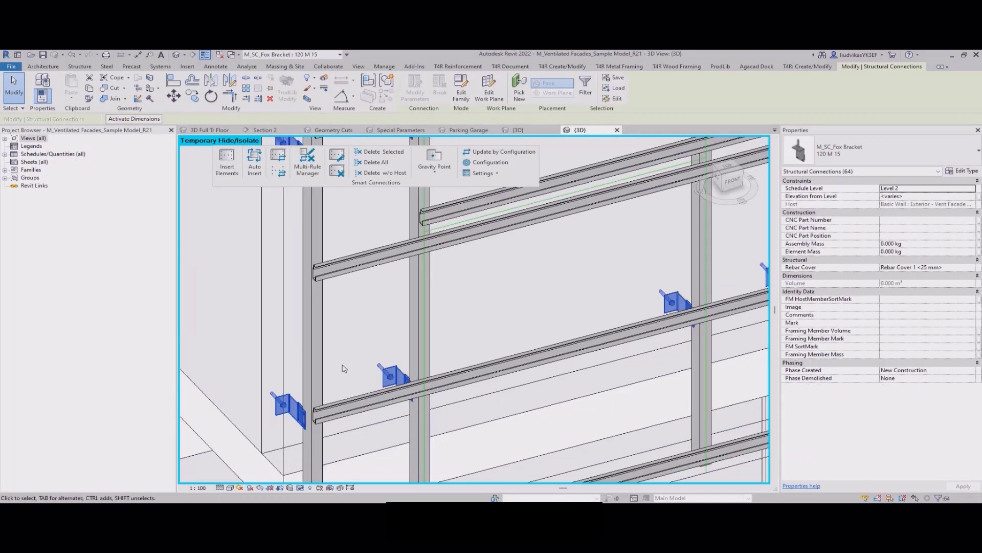
pyautogui.moveTo(377, 271); pyautogui.dragTo(365, 433, button='middle')
pyautogui.scroll(-2, 363, 347)
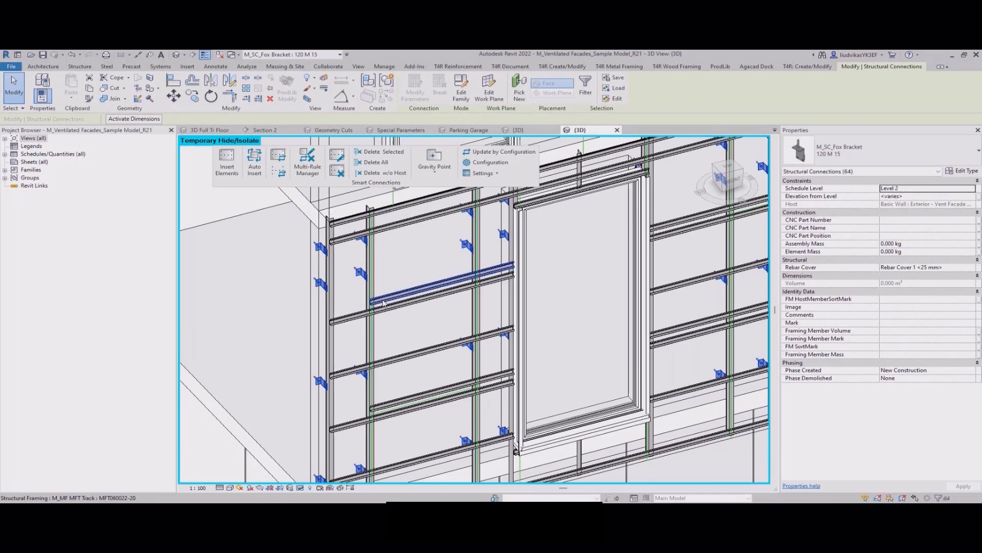
pyautogui.moveTo(491, 280); pyautogui.dragTo(469, 319, button='middle')
pyautogui.moveTo(620, 288); pyautogui.dragTo(456, 310, button='middle')
pyautogui.moveTo(589, 279); pyautogui.dragTo(498, 293, button='middle')
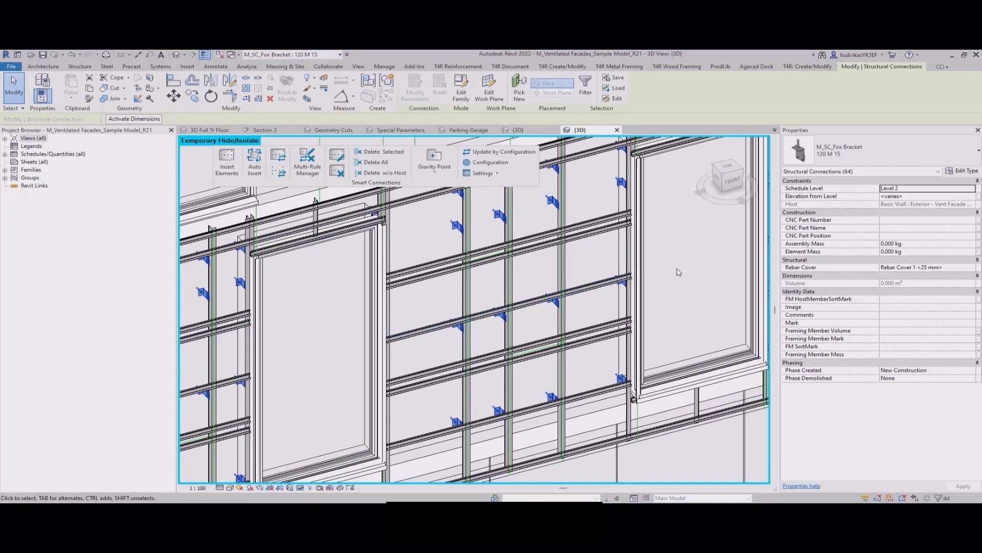
pyautogui.moveTo(667, 270)
pyautogui.mouseDown(button='middle')
pyautogui.moveTo(531, 304)
pyautogui.moveTo(407, 319)
pyautogui.moveTo(549, 331)
pyautogui.moveTo(523, 330)
pyautogui.mouseUp(button='middle')
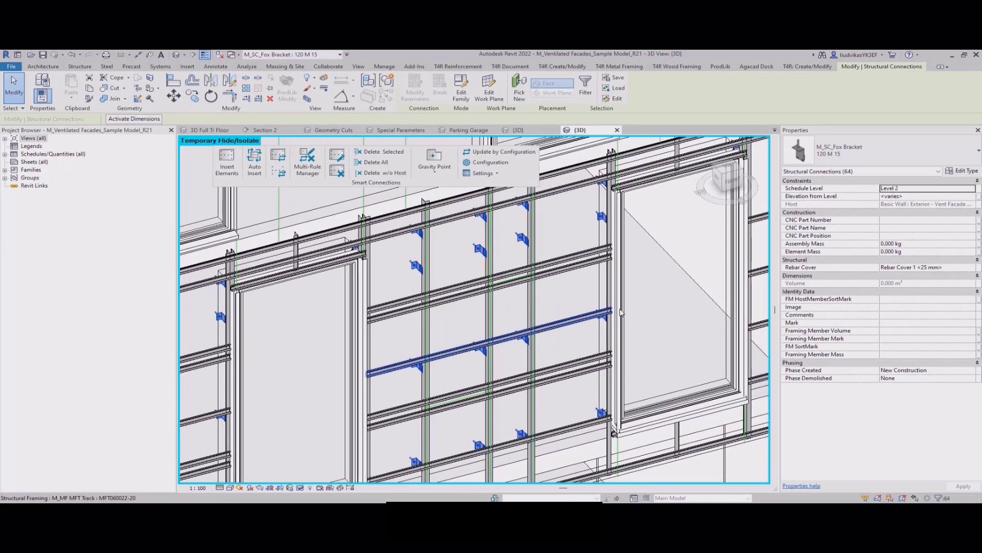
# Insert smart details on all the insulation parts of the Level 2 ventilated facade wall
pyautogui.scroll(-5, 524, 329)
pyautogui.scroll(1, 525, 325)
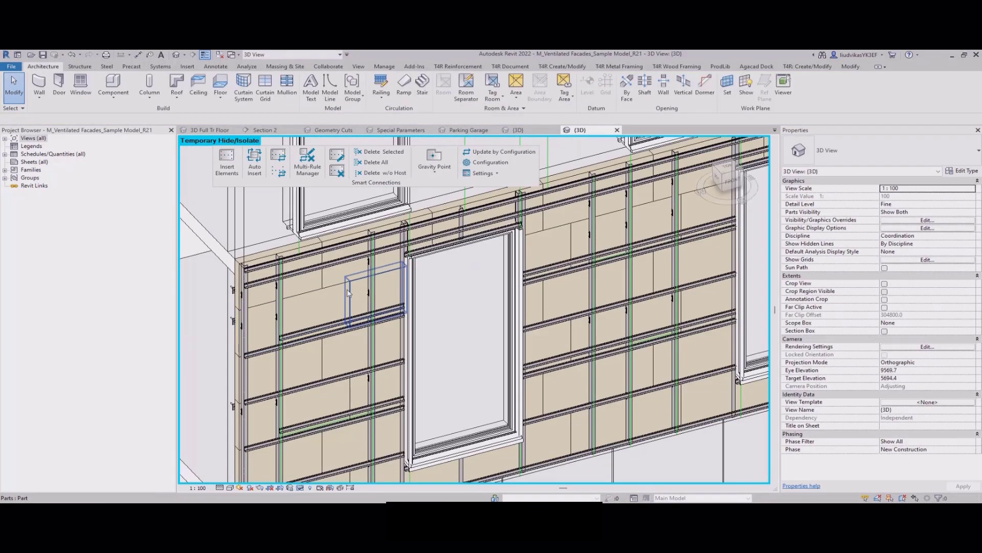
pyautogui.click(324, 290)
pyautogui.click(317, 294)
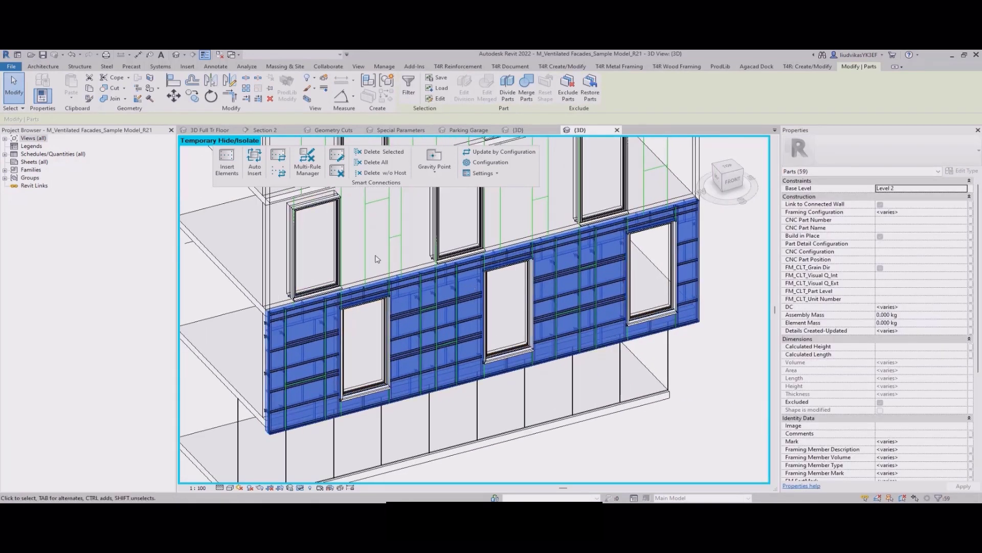
pyautogui.moveTo(472, 288); pyautogui.dragTo(453, 290, button='middle')
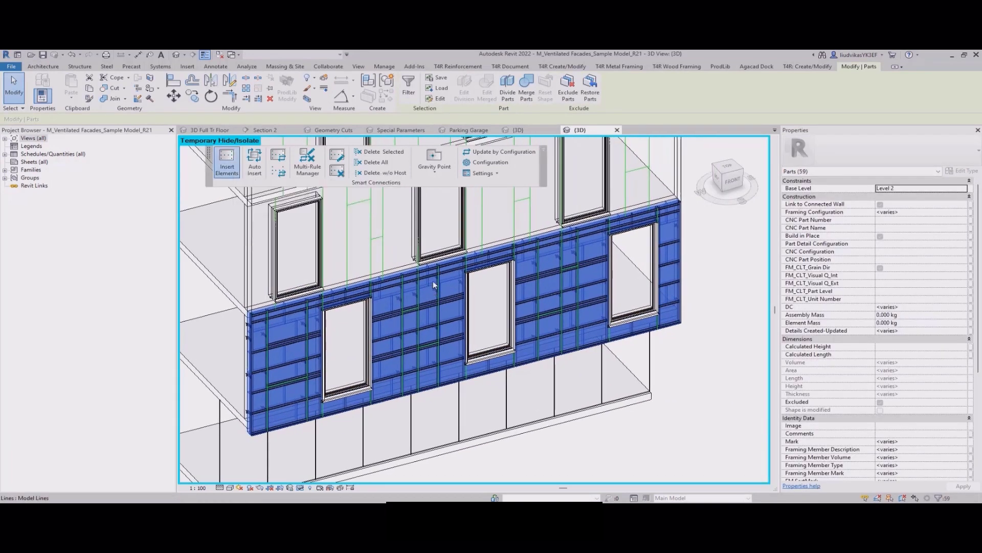
pyautogui.click(430, 245)
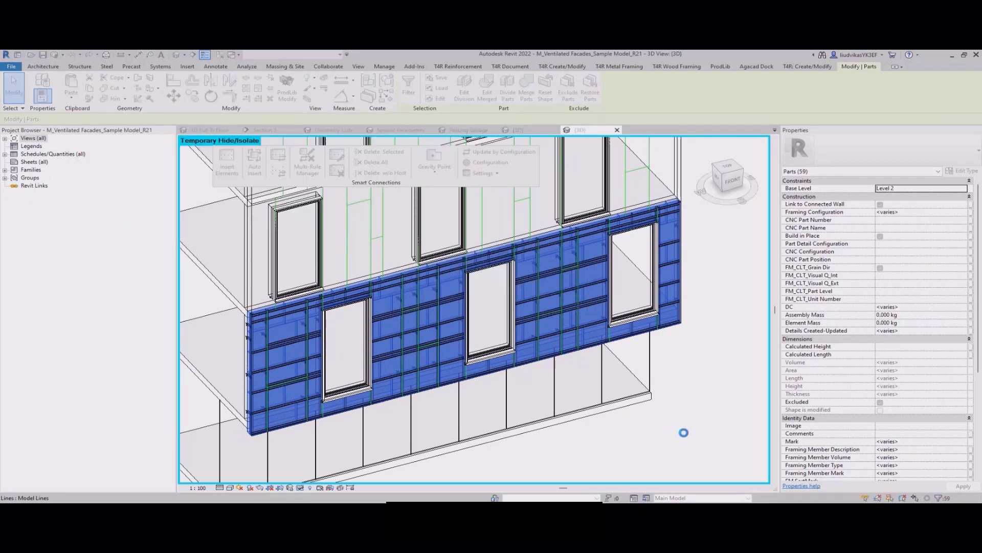
pyautogui.click(592, 423)
# Examine the insulation fasteners on the facade and select all M_SC_Insulation Fastener D60 instances
pyautogui.scroll(4, 469, 366)
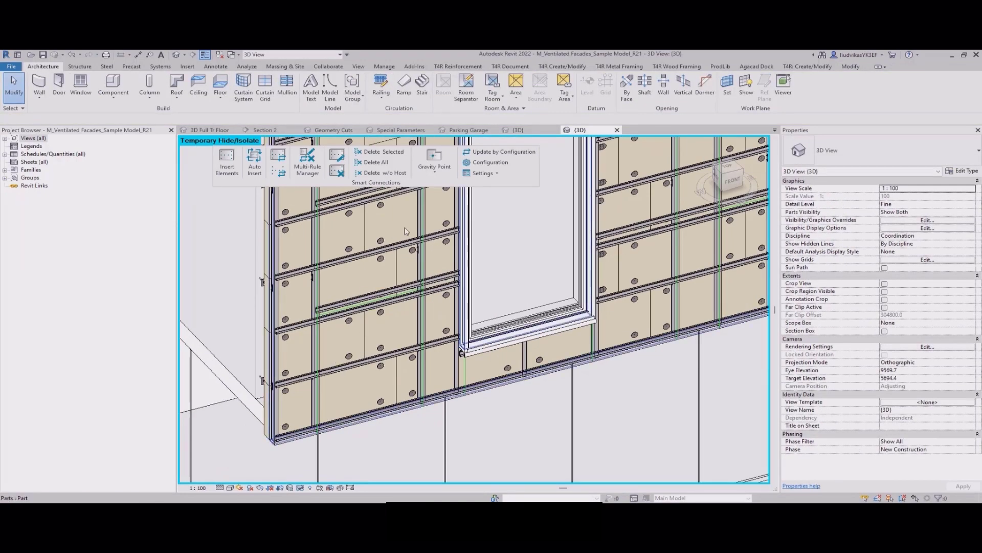
pyautogui.scroll(5, 321, 271)
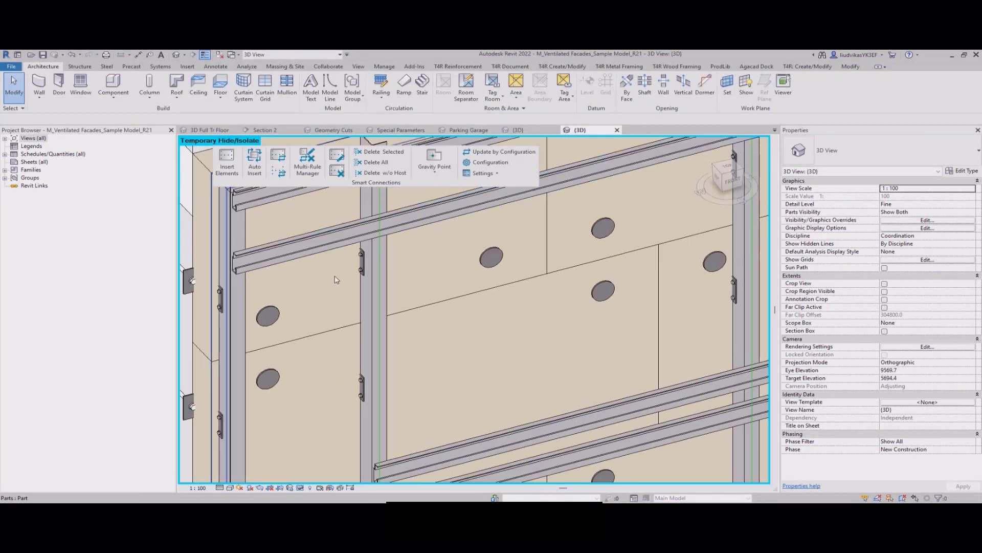
pyautogui.scroll(-6, 336, 279)
pyautogui.scroll(2, 561, 247)
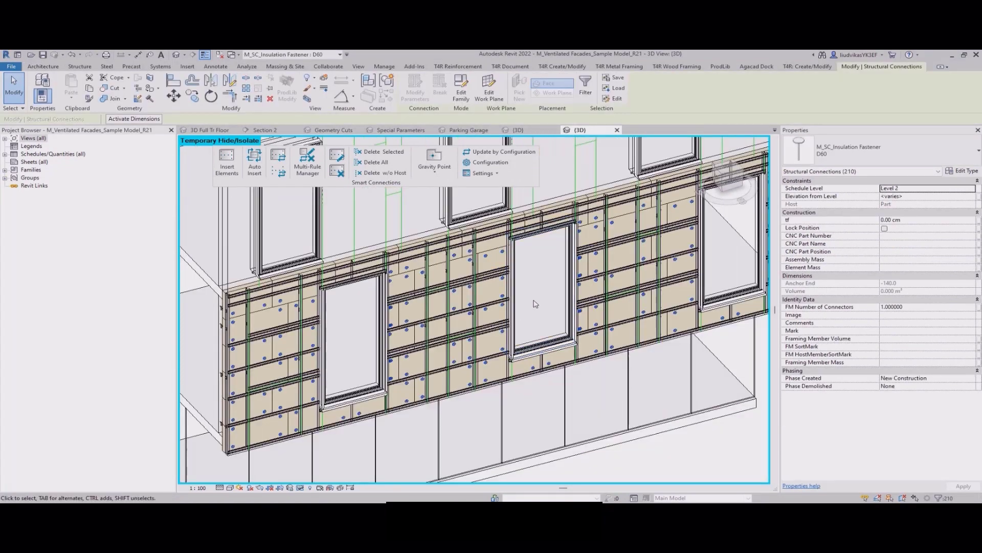
pyautogui.scroll(-3, 344, 468)
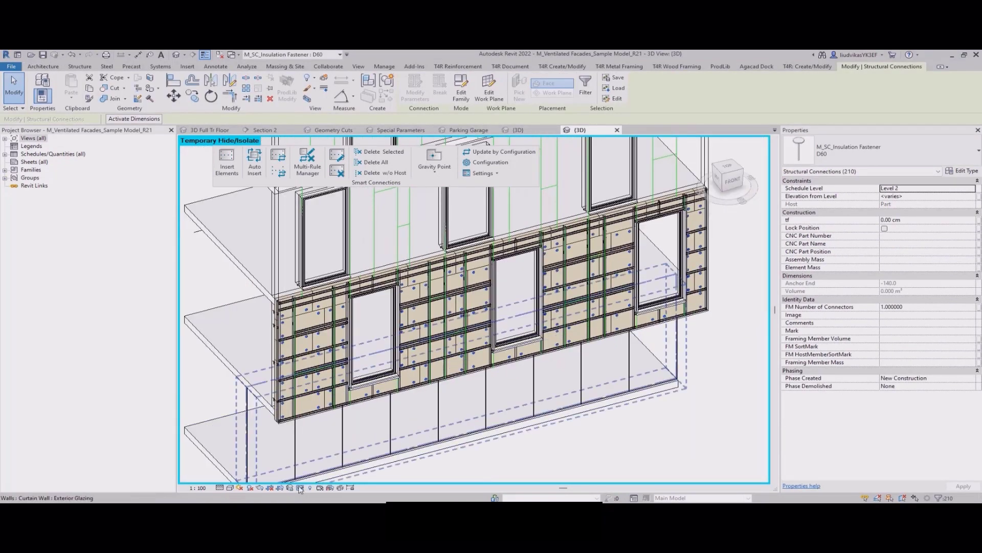
# Reset the temporary hide/isolate to restore the facade cladding panels in the 3D view
pyautogui.click(300, 489)
pyautogui.click(349, 475)
pyautogui.click(549, 440)
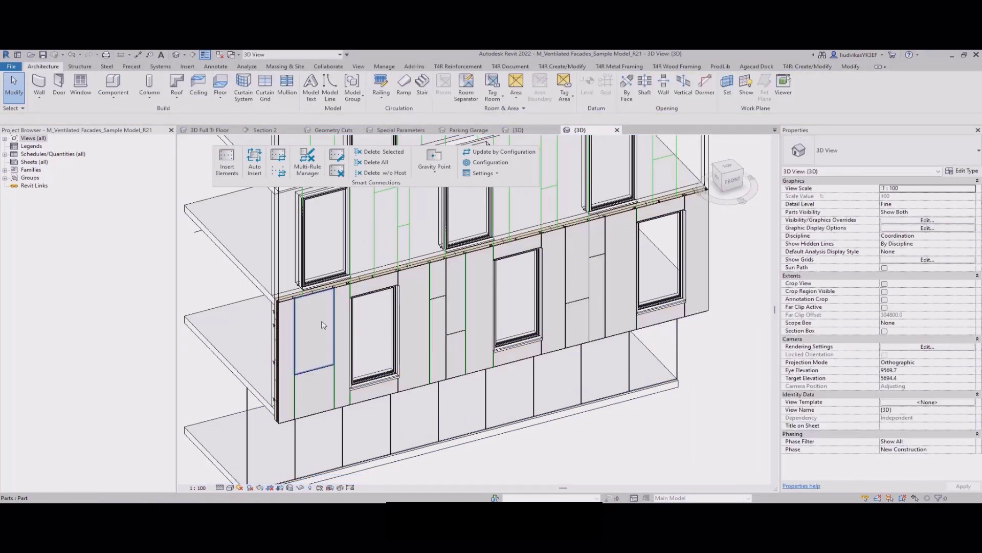
pyautogui.click(327, 294)
pyautogui.press('Escape')
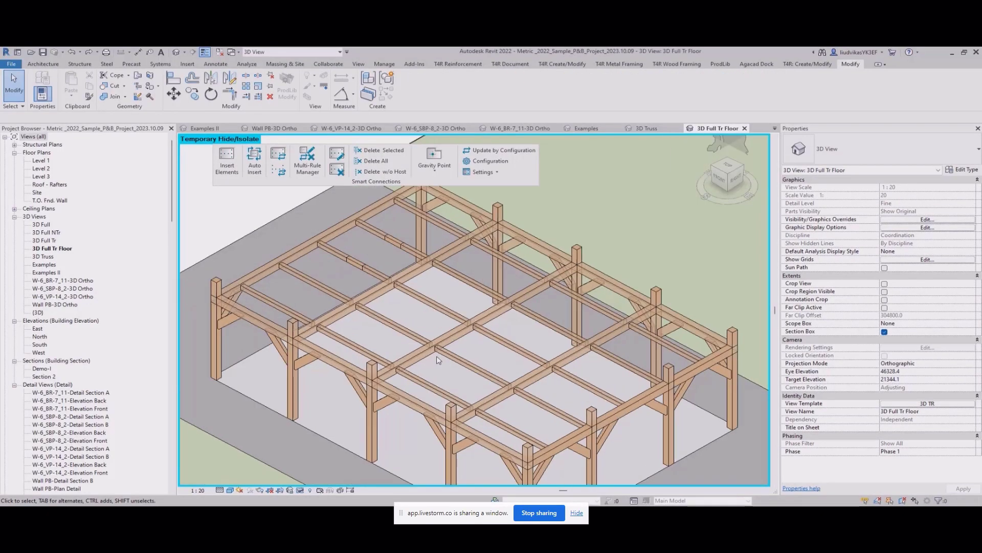
# Insert Beam - Beam smart details with the Floor Beam Shouder-Dovetail configuration on the five M_WF Floor Girder LMBR 200x250 beams
pyautogui.scroll(5, 438, 360)
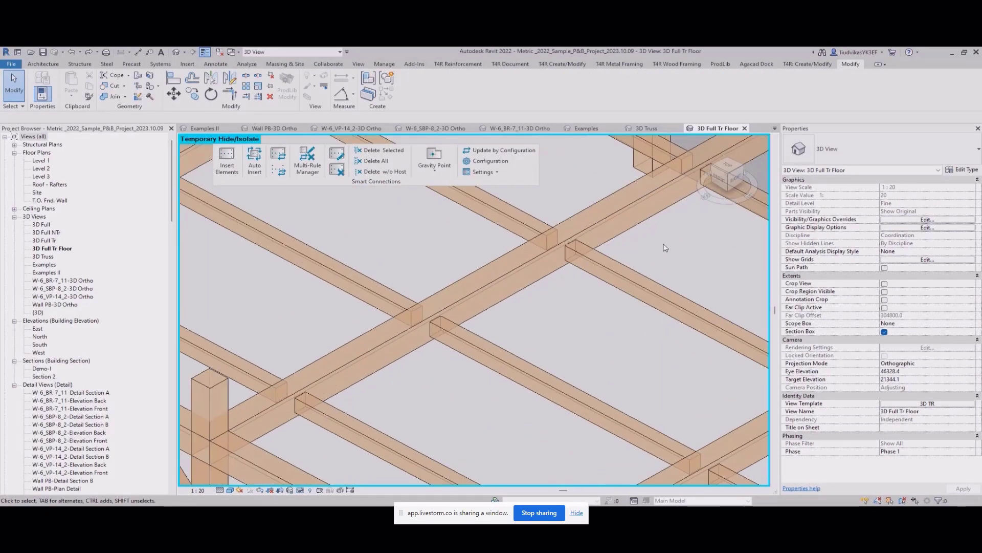
pyautogui.scroll(-2, 665, 246)
pyautogui.moveTo(552, 307); pyautogui.dragTo(404, 382, button='middle')
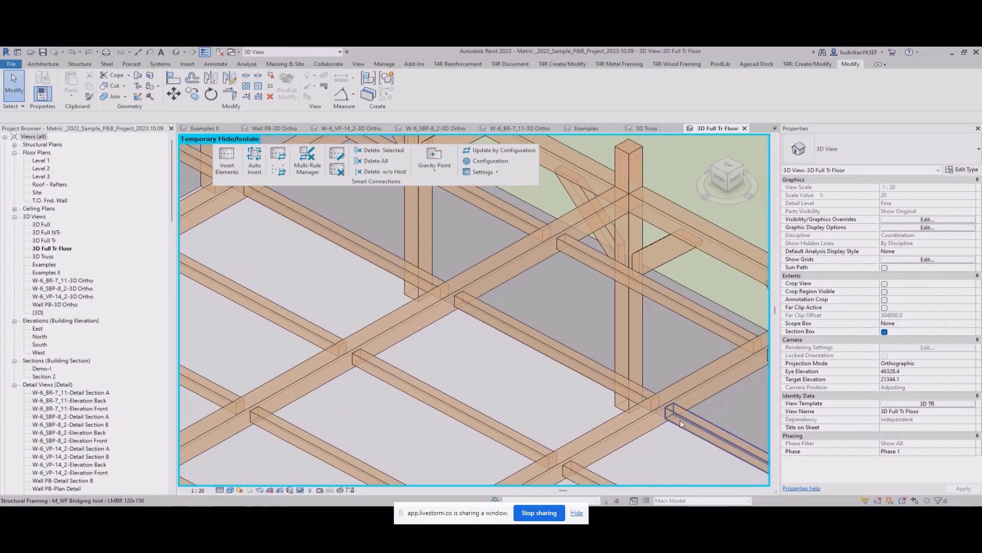
pyautogui.moveTo(666, 432); pyautogui.dragTo(516, 338, button='middle')
pyautogui.moveTo(524, 374); pyautogui.dragTo(637, 280, button='middle')
pyautogui.scroll(-3, 608, 326)
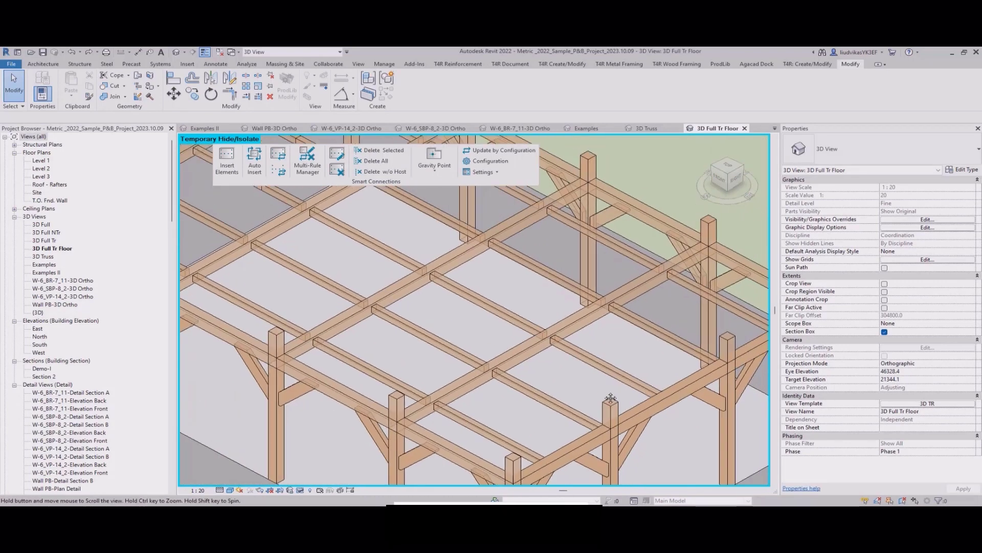
pyautogui.click(650, 403)
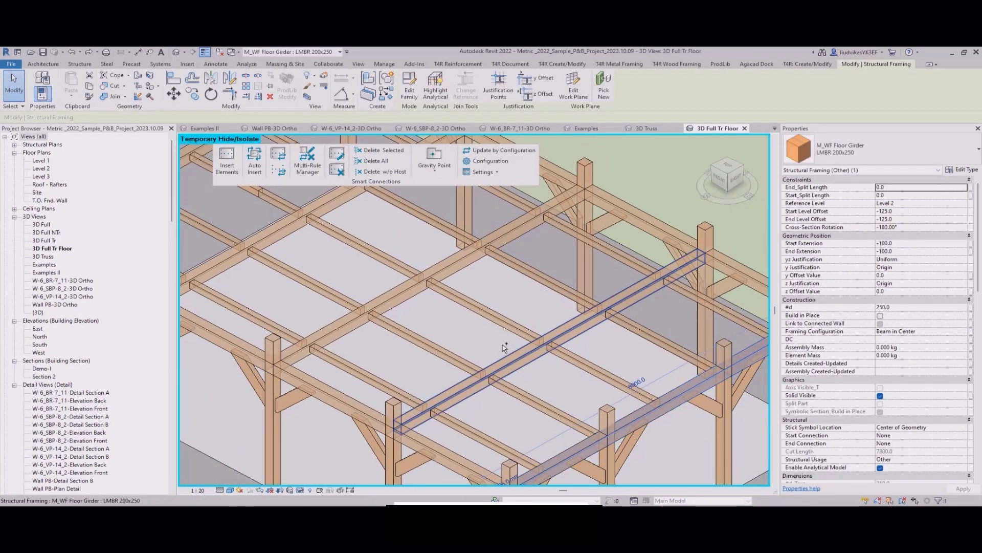
pyautogui.keyDown('ctrl'); pyautogui.click(509, 360); pyautogui.keyUp('ctrl')
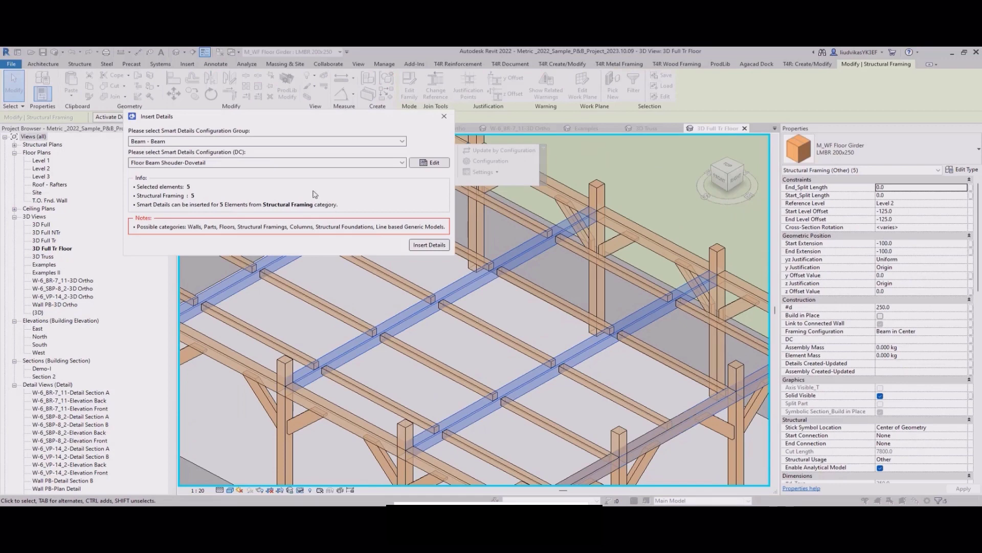
pyautogui.click(429, 245)
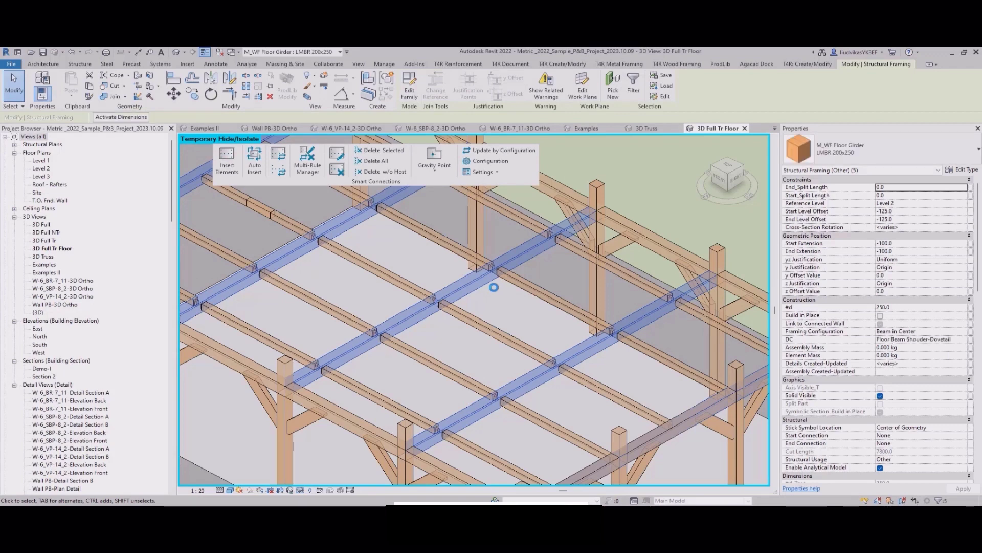
# Insert Beam - Brace smart details with the Brace Shoulder & Tenon Sides configuration on the ten perimeter girders
pyautogui.scroll(6, 389, 319)
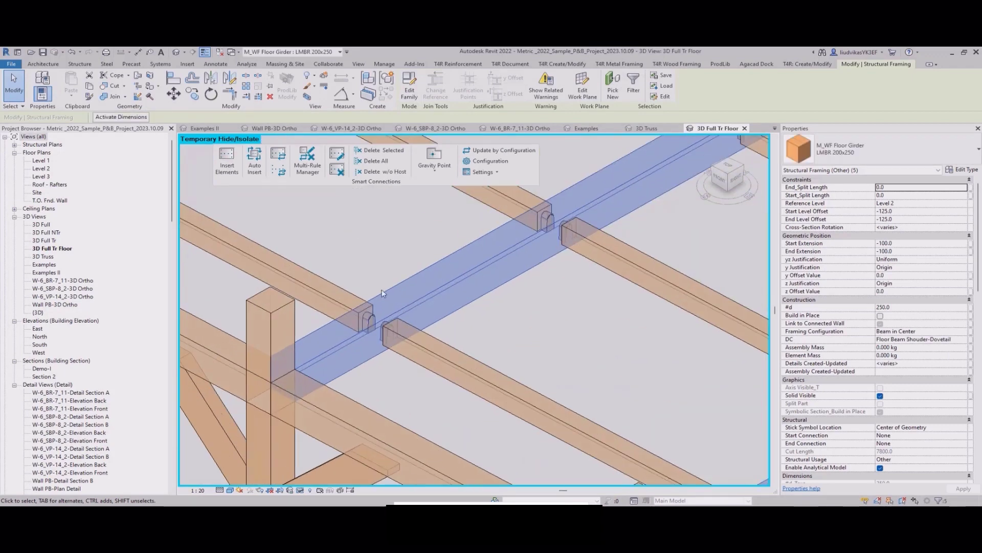
pyautogui.scroll(-5, 637, 290)
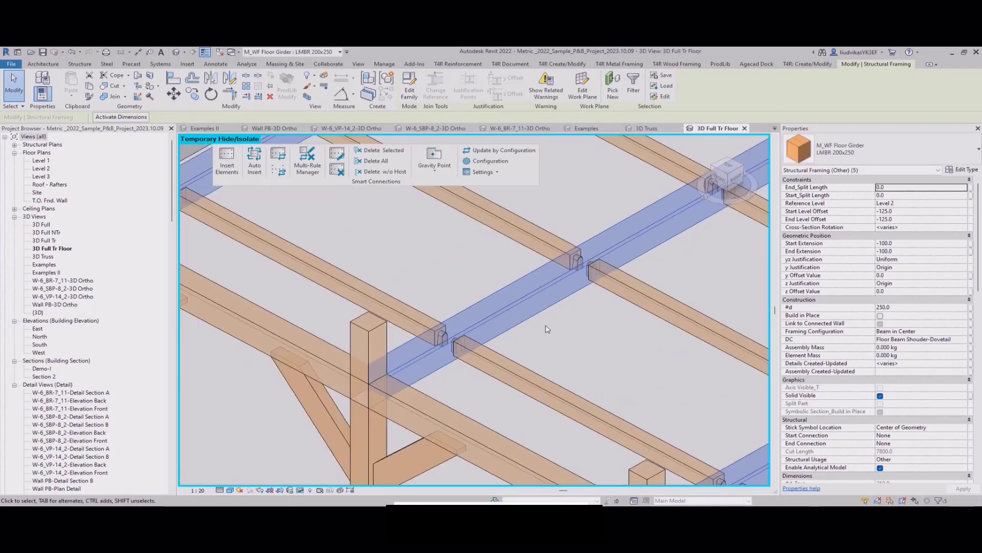
pyautogui.scroll(2, 548, 329)
pyautogui.moveTo(465, 367); pyautogui.dragTo(539, 334, button='middle')
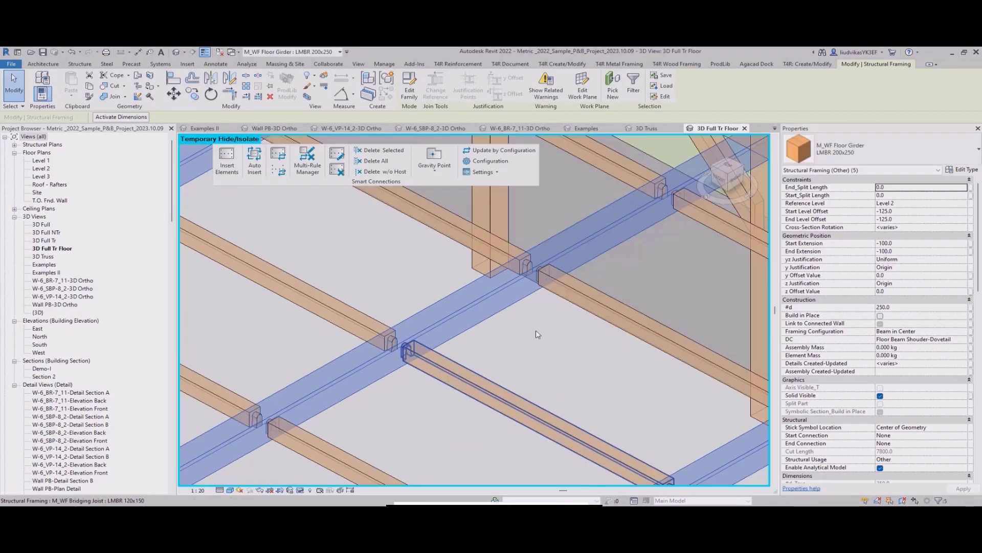
pyautogui.press('Escape')
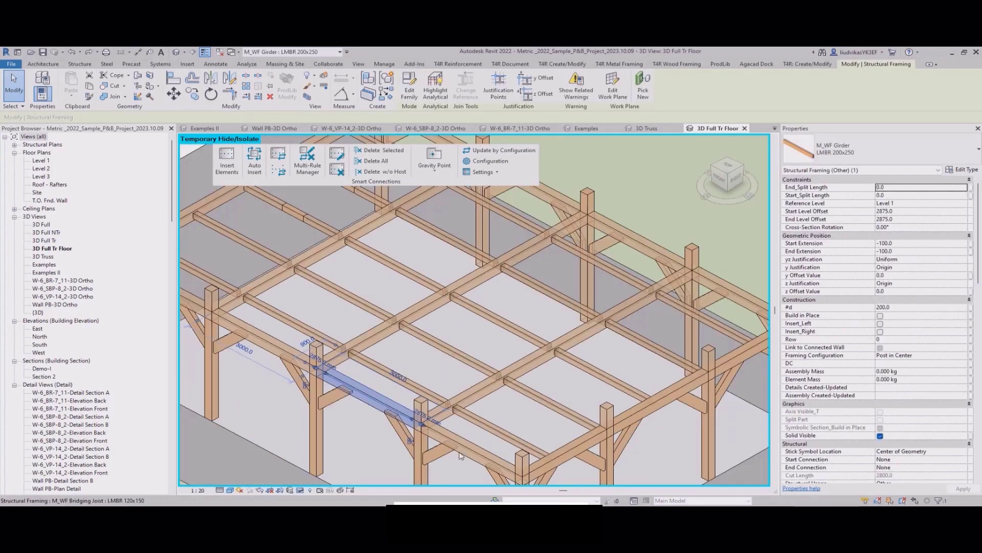
pyautogui.scroll(-4, 490, 282)
pyautogui.scroll(4, 478, 400)
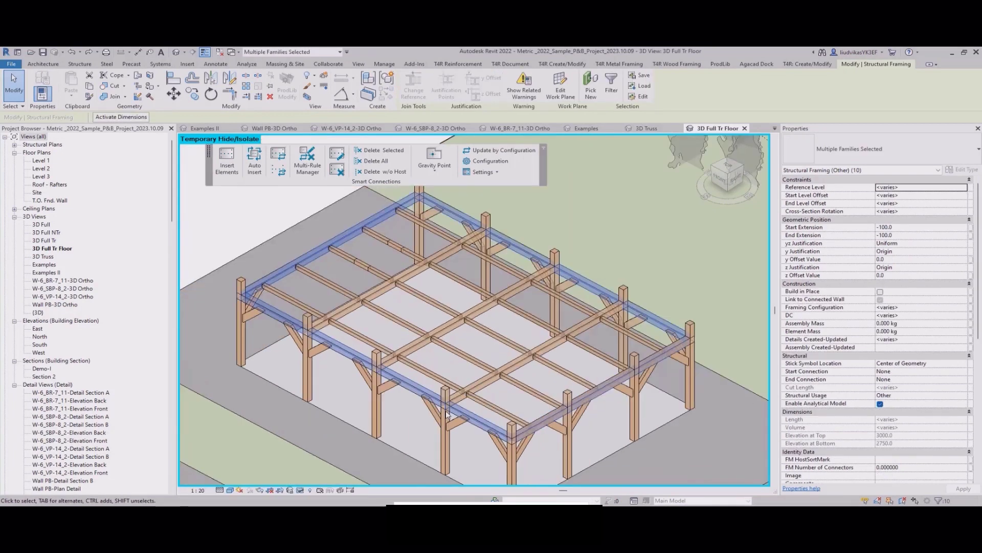
pyautogui.scroll(2, 446, 411)
pyautogui.scroll(-5, 364, 348)
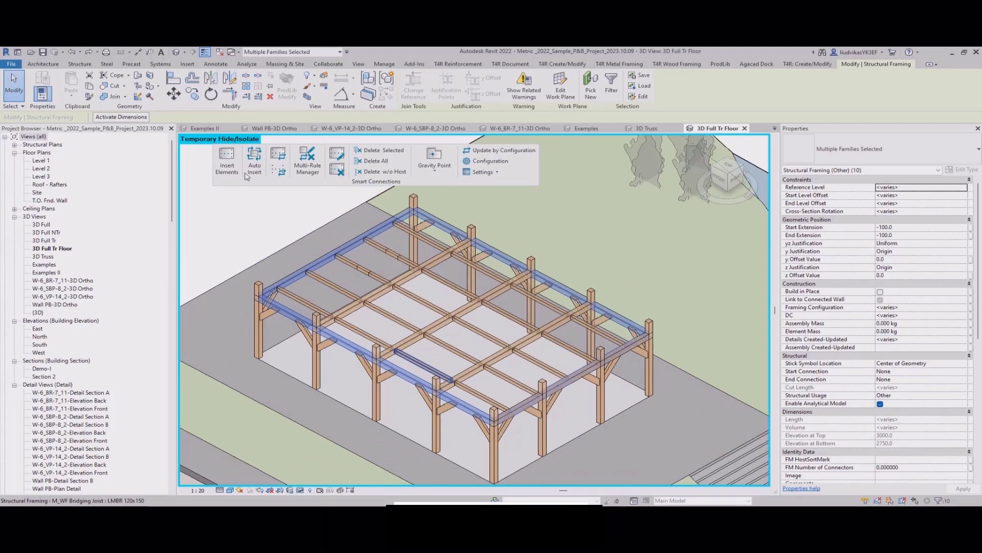
pyautogui.click(229, 163)
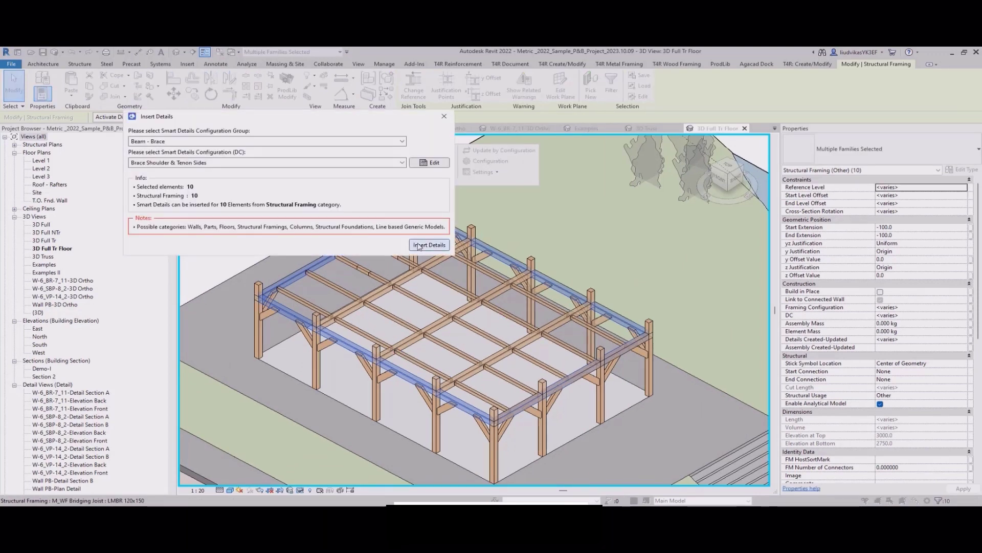
pyautogui.click(418, 245)
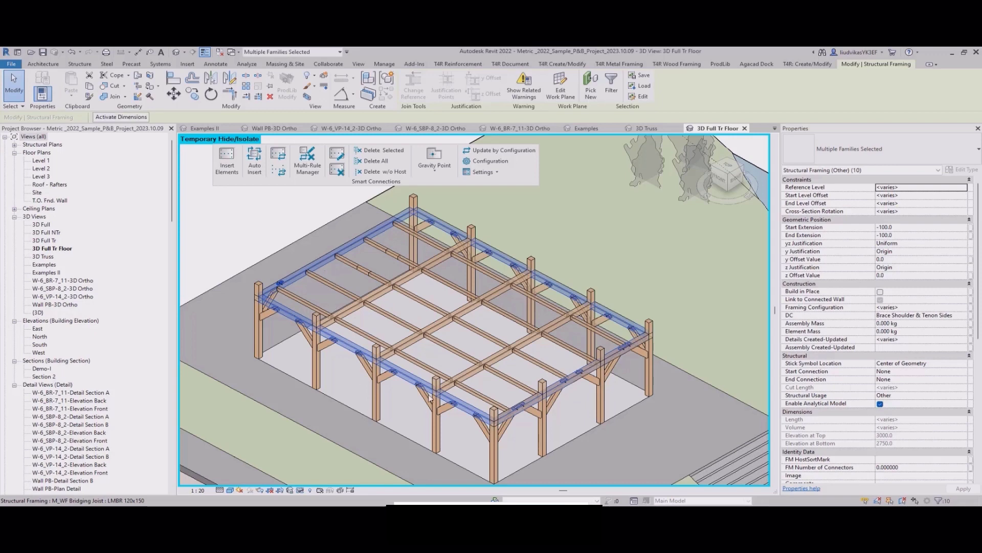
# Clear the selection and examine the shoulder and tenon joints between the corner braces and perimeter girders
pyautogui.press('Escape')
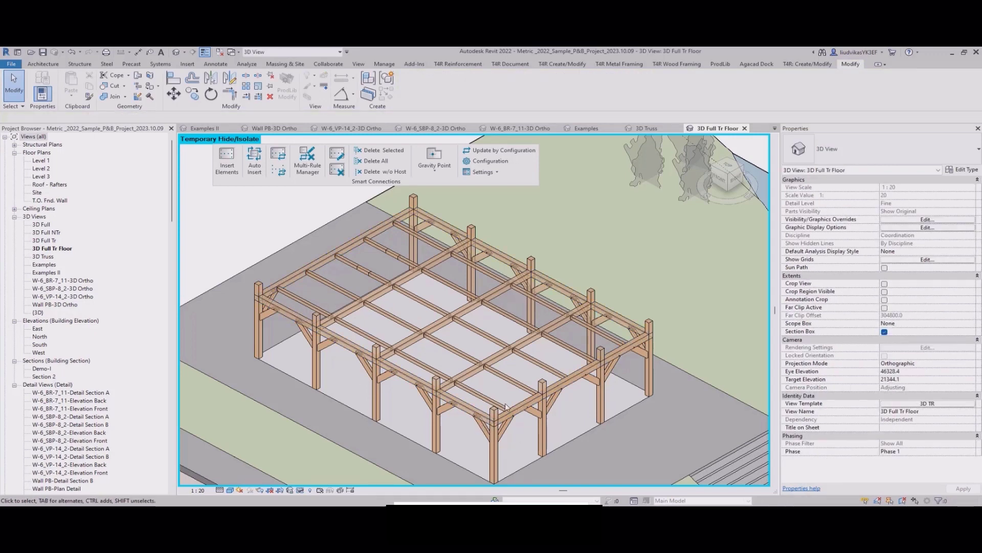
pyautogui.scroll(6, 505, 406)
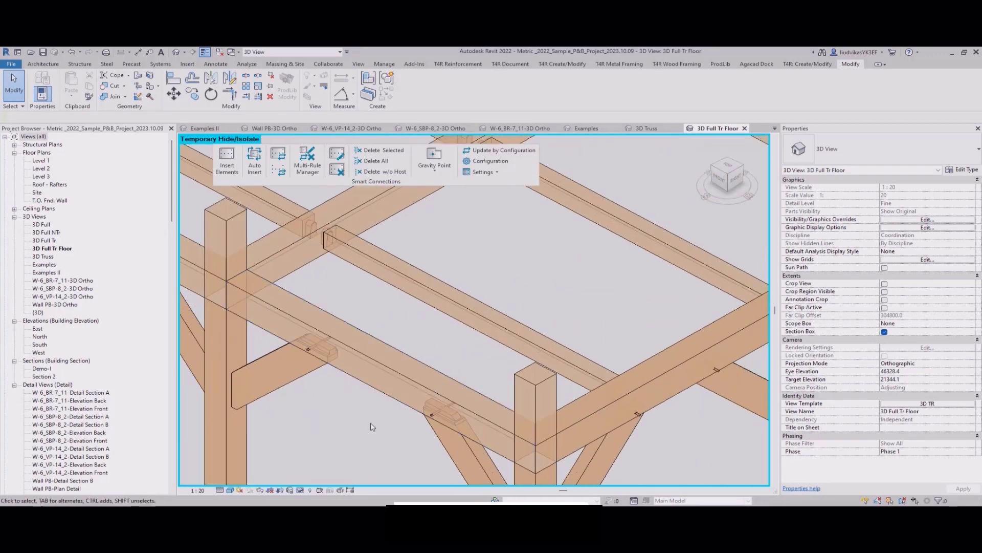
pyautogui.moveTo(372, 427); pyautogui.dragTo(558, 441, button='middle')
pyautogui.moveTo(332, 310); pyautogui.dragTo(556, 429, button='middle')
pyautogui.moveTo(329, 322); pyautogui.dragTo(570, 440, button='middle')
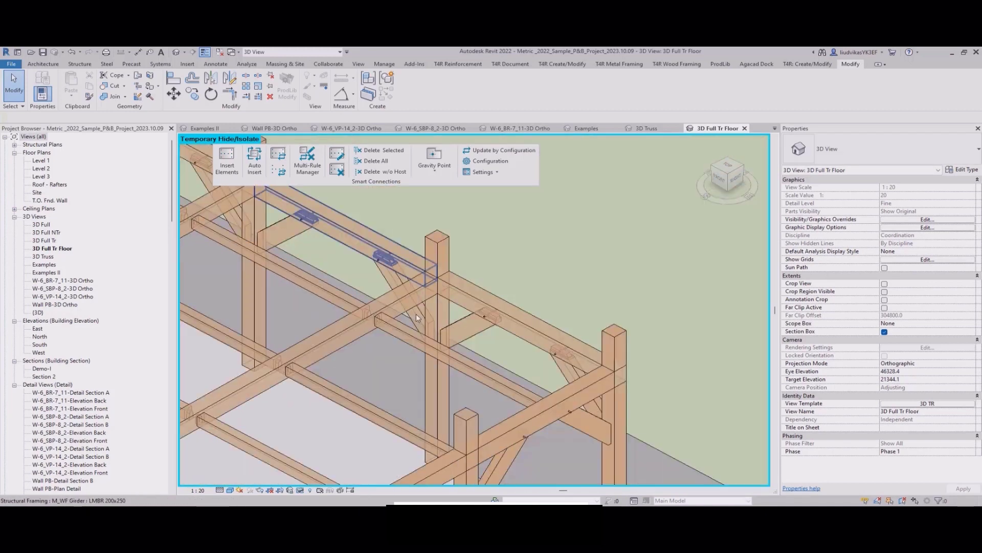
pyautogui.scroll(-8, 612, 297)
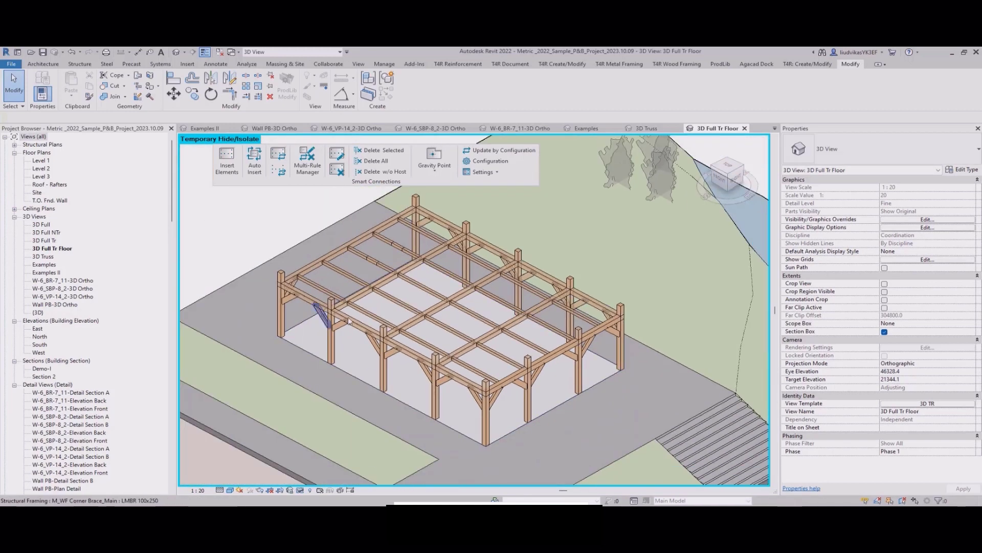
# Insert Decor smart details with the Brace Arc Cut from Corner to Corner configuration on all M_WF Corner Brace_Main instances
pyautogui.scroll(2, 613, 297)
pyautogui.click(450, 399)
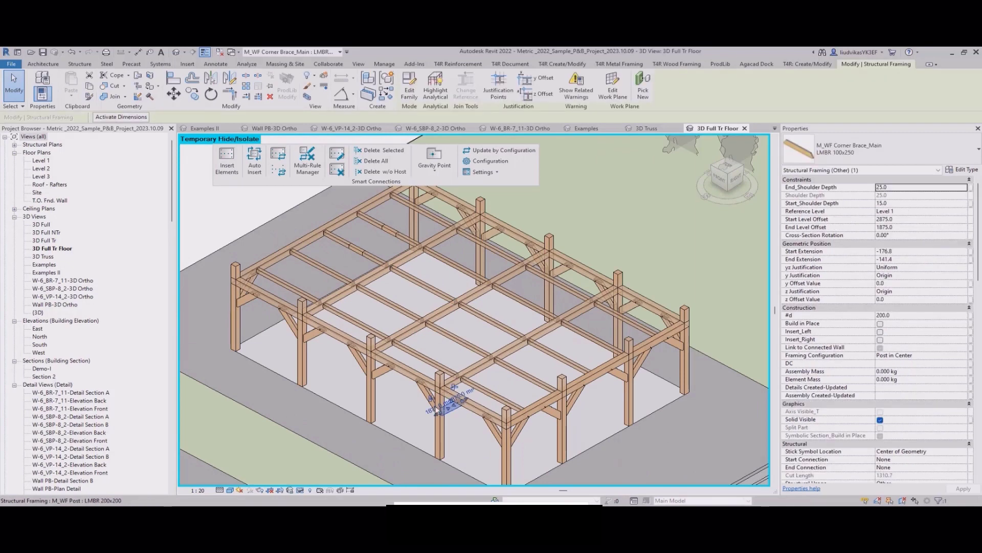
pyautogui.press('s')
pyautogui.press('a')
pyautogui.scroll(-1, 443, 397)
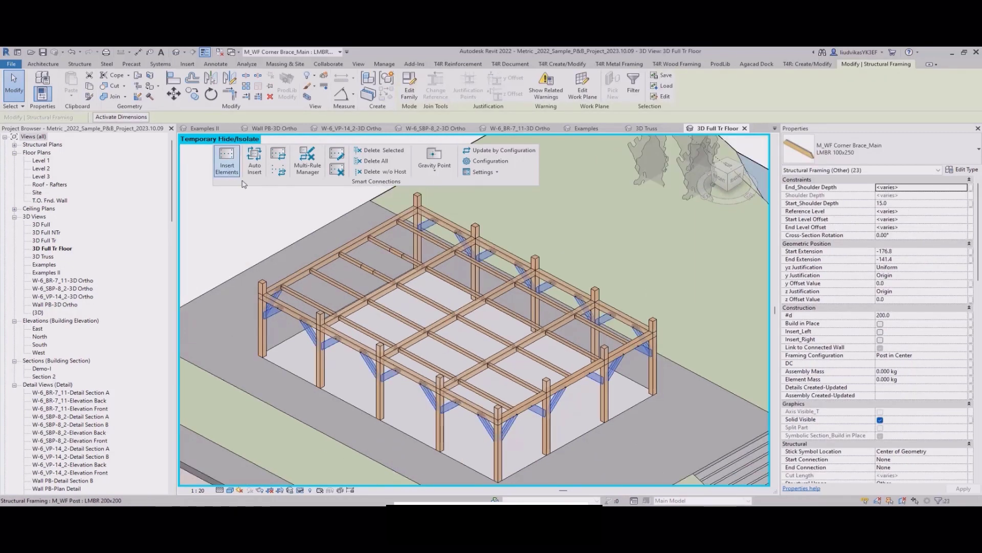
pyautogui.click(227, 160)
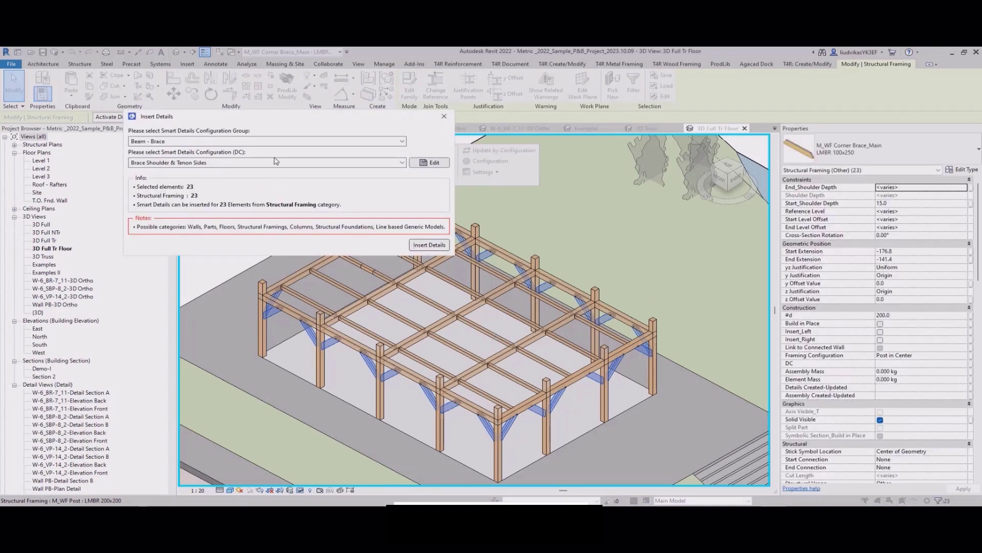
pyautogui.click(277, 141)
pyautogui.click(169, 261)
pyautogui.click(429, 246)
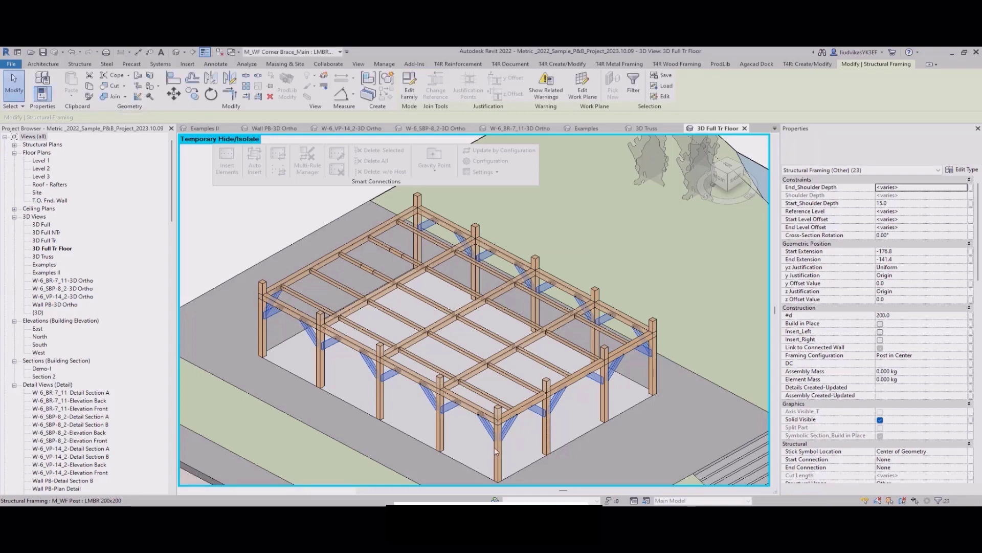
# Insert Post - Beam smart details with the Beam Rectegular Tenon_H configuration on all M_WF Post LMBR 200x200 instances
pyautogui.scroll(2, 519, 439)
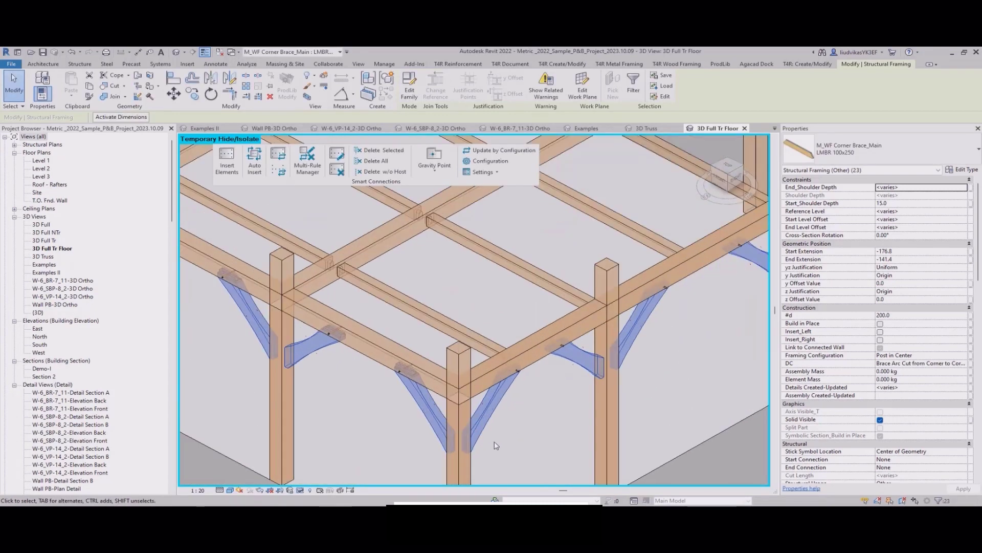
pyautogui.scroll(3, 520, 433)
pyautogui.scroll(-4, 514, 424)
pyautogui.scroll(-3, 510, 410)
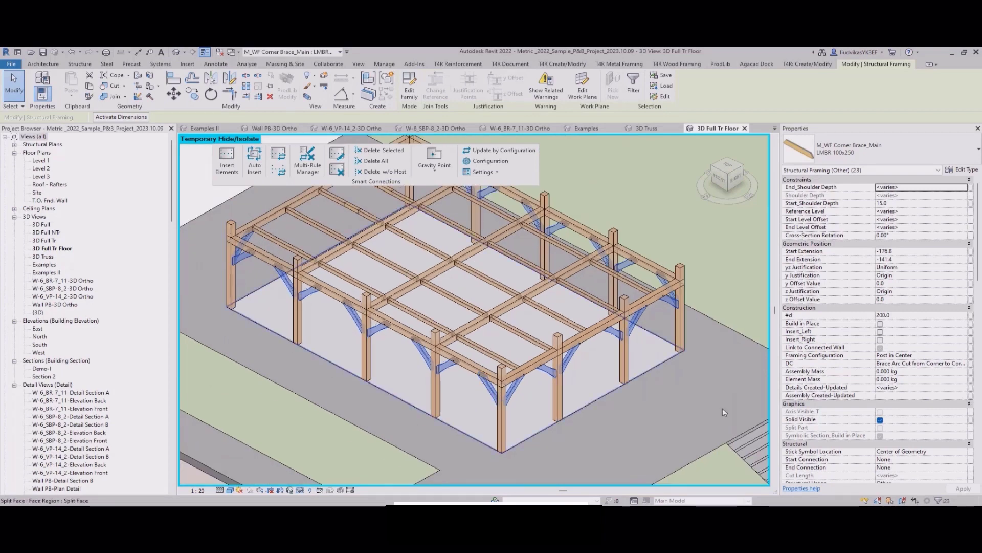
pyautogui.click(626, 430)
pyautogui.click(499, 434)
pyautogui.press('s')
pyautogui.press('a')
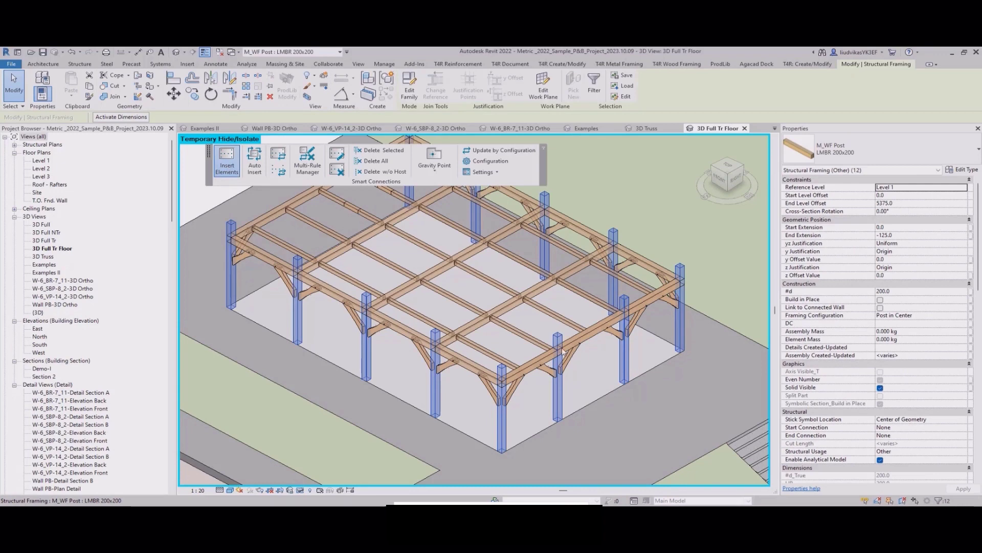
pyautogui.click(227, 160)
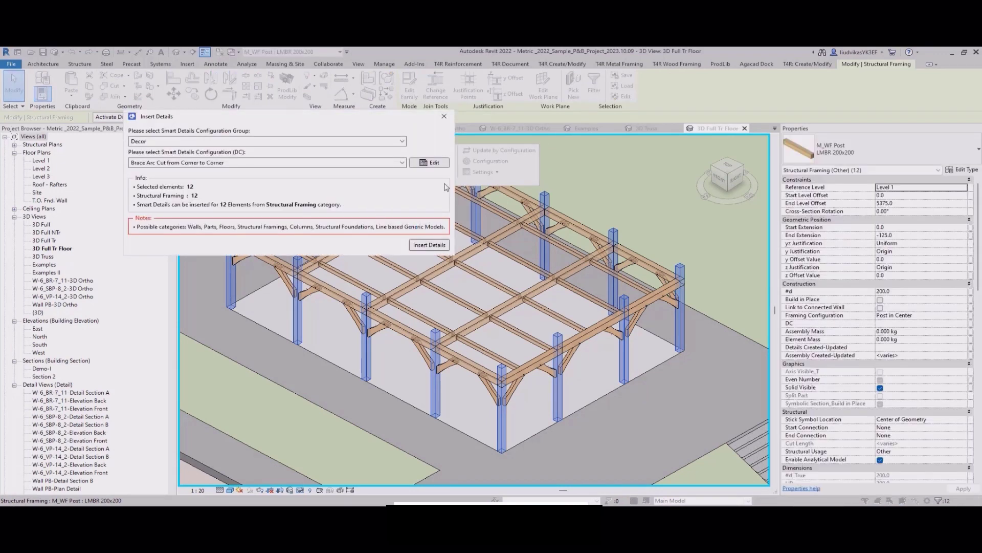
pyautogui.click(207, 141)
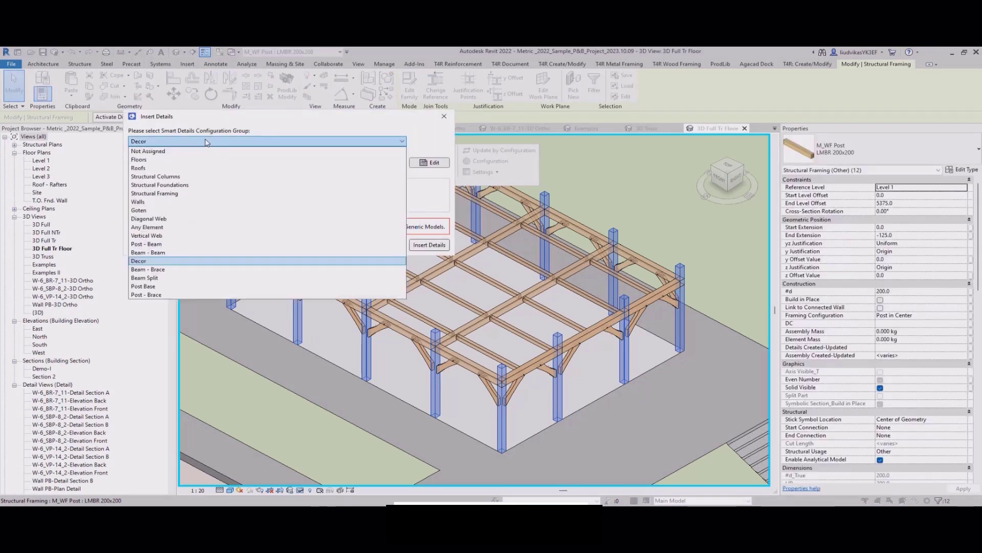
pyautogui.click(200, 245)
pyautogui.click(248, 160)
pyautogui.click(248, 159)
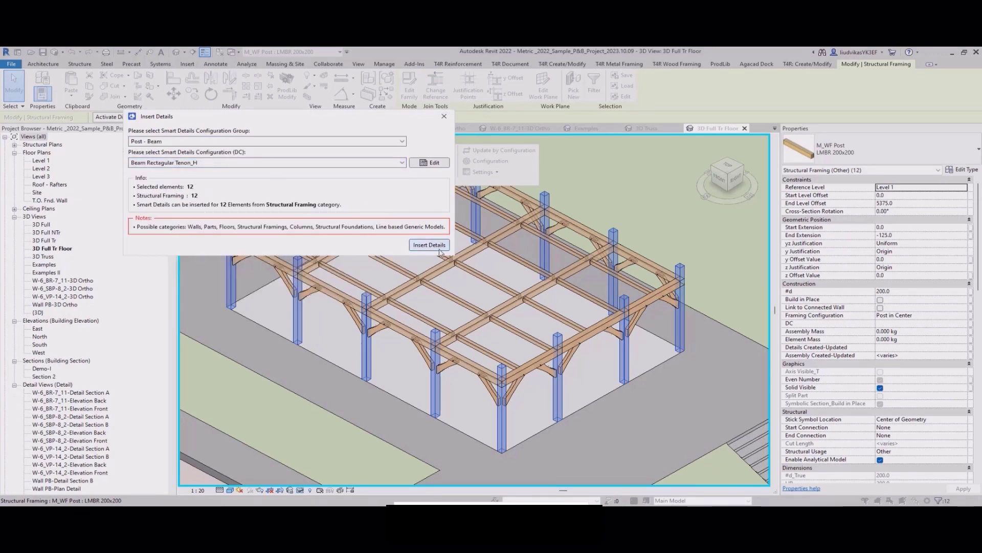
pyautogui.click(439, 248)
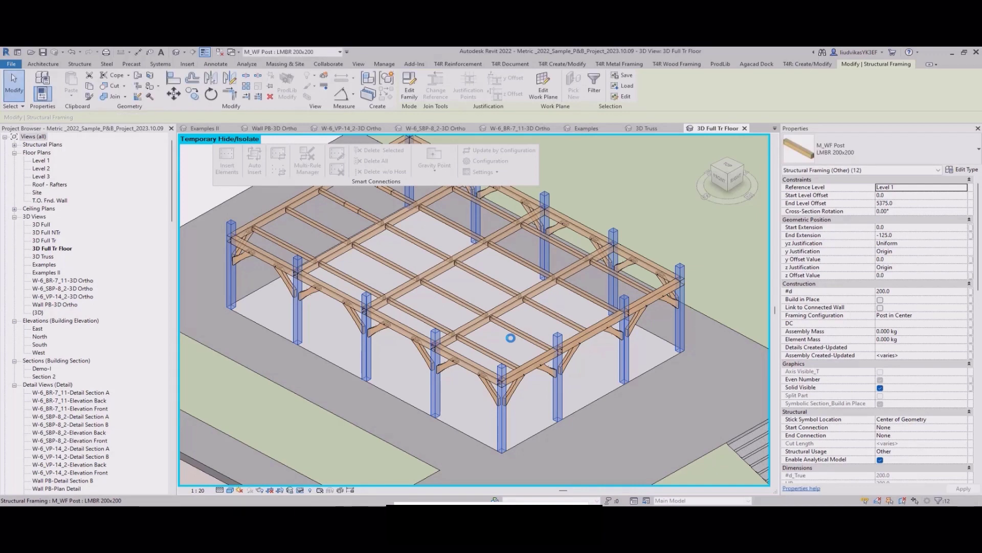
# Examine the tenon connections between the posts and girders along the timber frame
pyautogui.scroll(8, 441, 343)
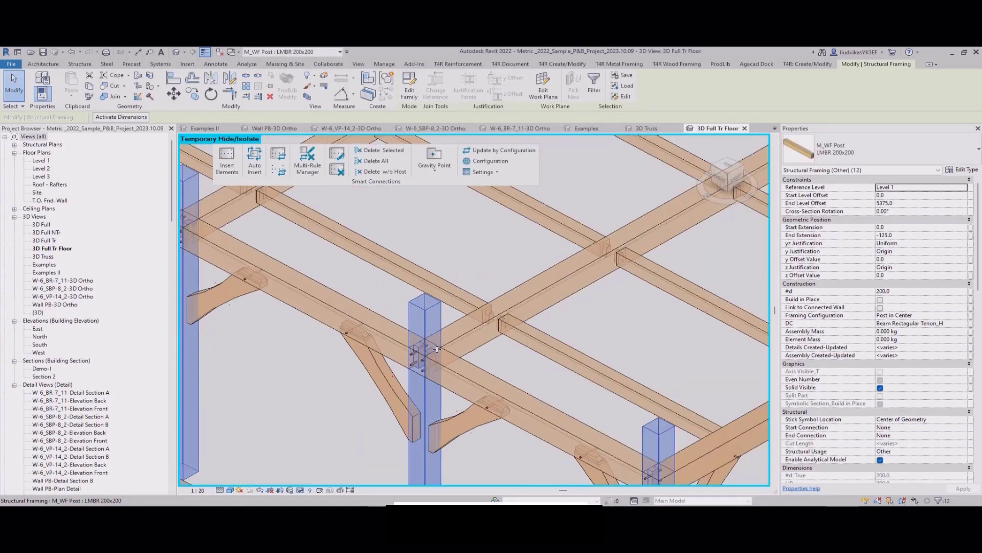
pyautogui.scroll(-6, 560, 328)
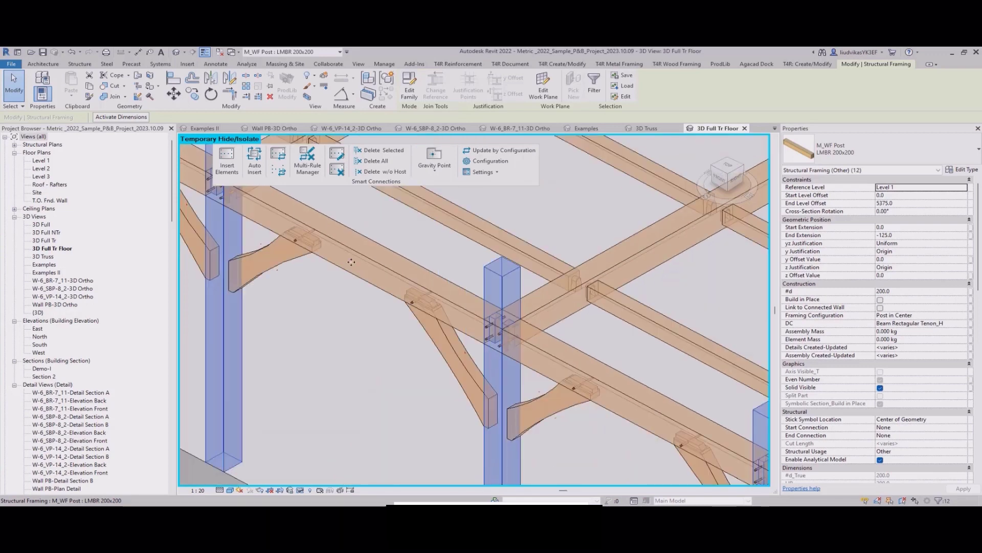
pyautogui.scroll(3, 402, 302)
pyautogui.moveTo(402, 302); pyautogui.dragTo(567, 415, button='middle')
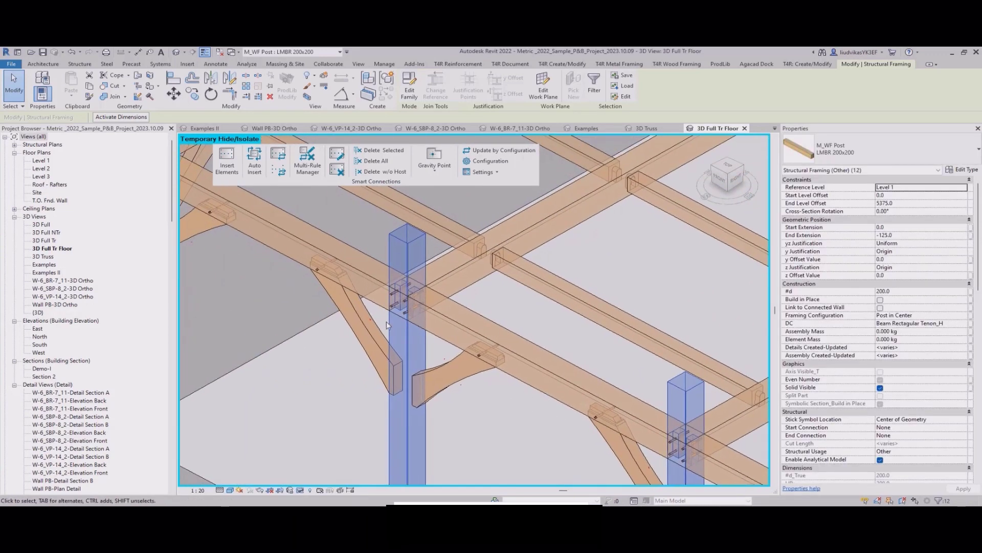
pyautogui.moveTo(373, 317); pyautogui.dragTo(512, 395, button='middle')
pyautogui.scroll(-3, 383, 280)
pyautogui.scroll(-4, 383, 280)
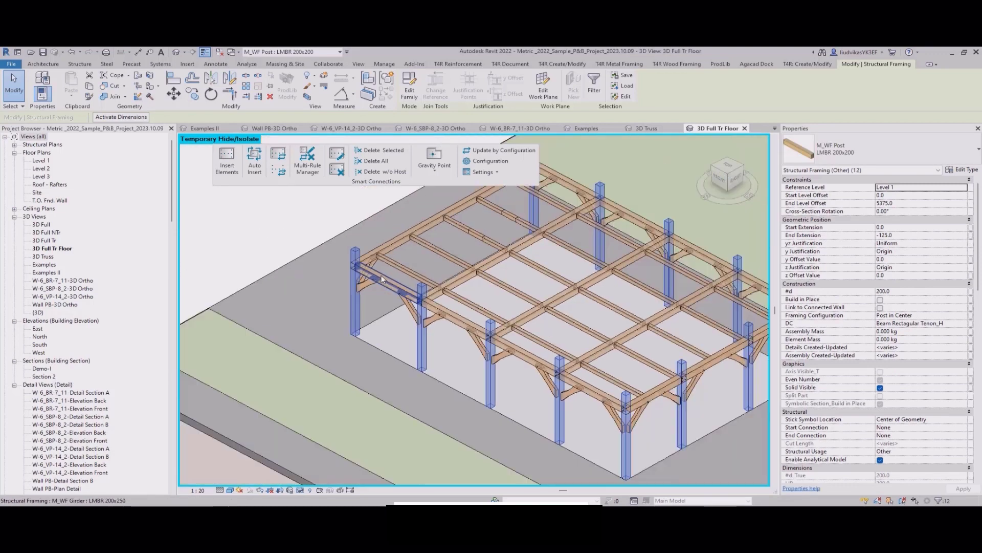
pyautogui.scroll(3, 699, 434)
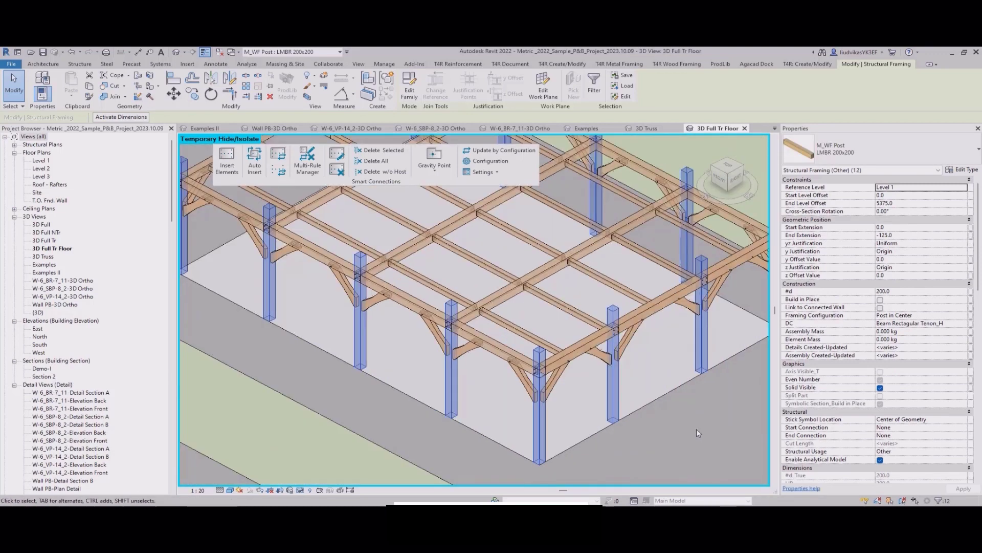
# Insert Post - Brace smart details with the Brace Shoulder & Brace Tenon configuration on the selected M_WF Post LMBR 200x200 elements
pyautogui.click(227, 163)
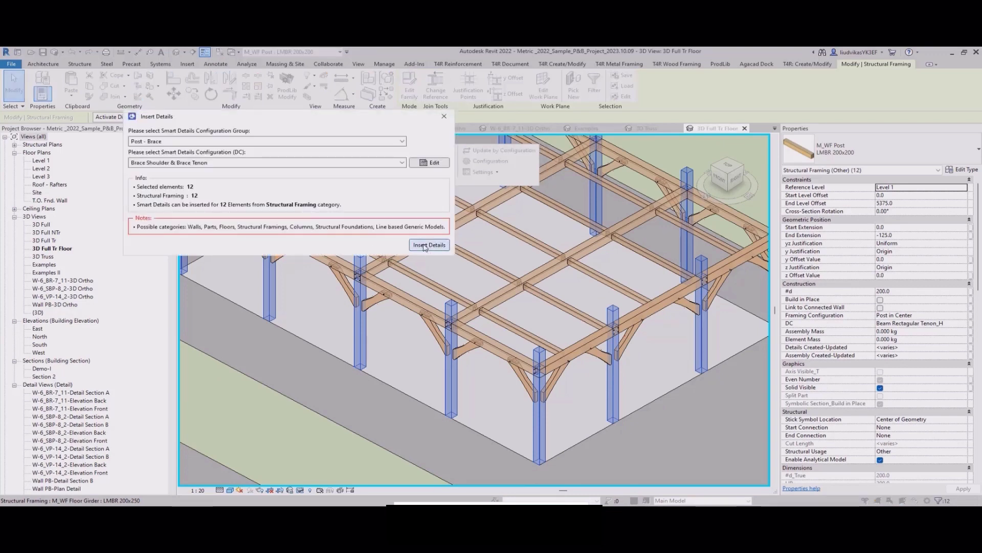
pyautogui.click(428, 246)
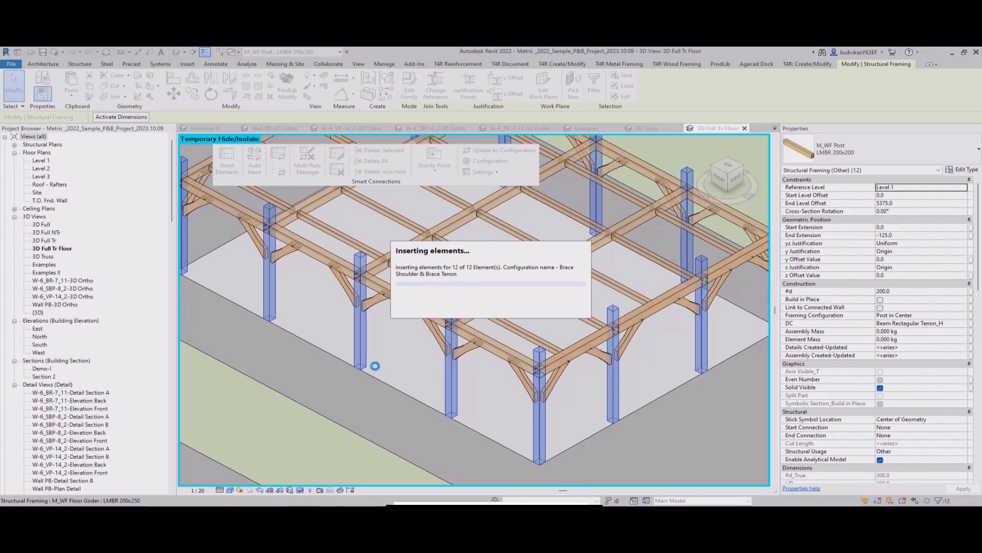
# Examine the shoulder and tenon connections between the posts and corner braces around the timber frame
pyautogui.scroll(8, 509, 403)
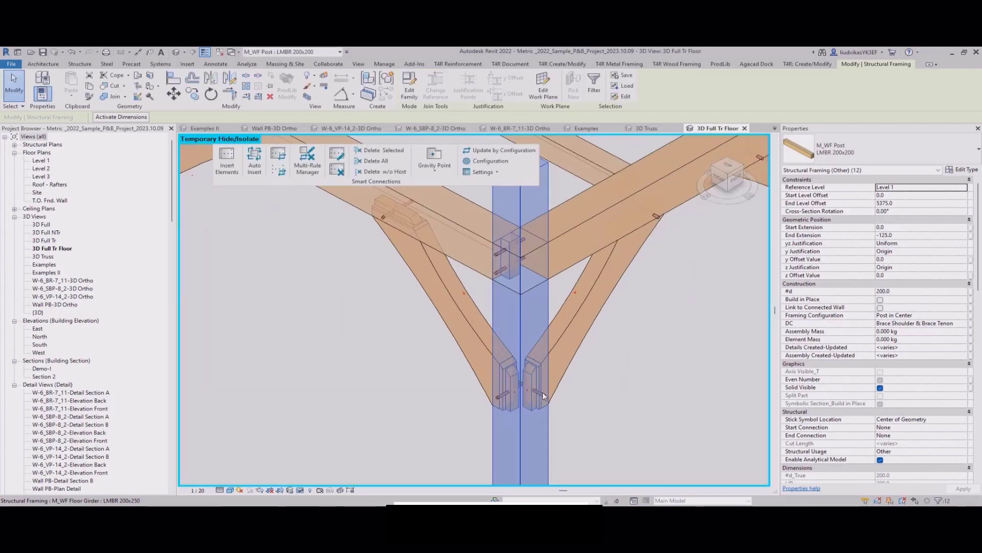
pyautogui.scroll(-3, 544, 396)
pyautogui.moveTo(304, 294); pyautogui.dragTo(417, 344, button='middle')
pyautogui.moveTo(356, 322); pyautogui.dragTo(498, 398, button='middle')
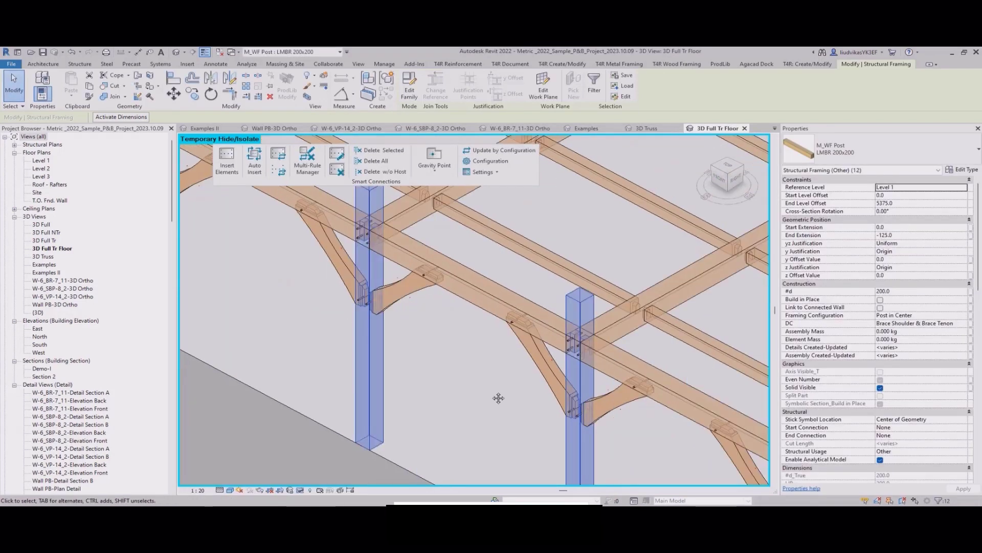
pyautogui.scroll(-2, 401, 349)
pyautogui.scroll(-2, 462, 377)
pyautogui.scroll(-2, 535, 367)
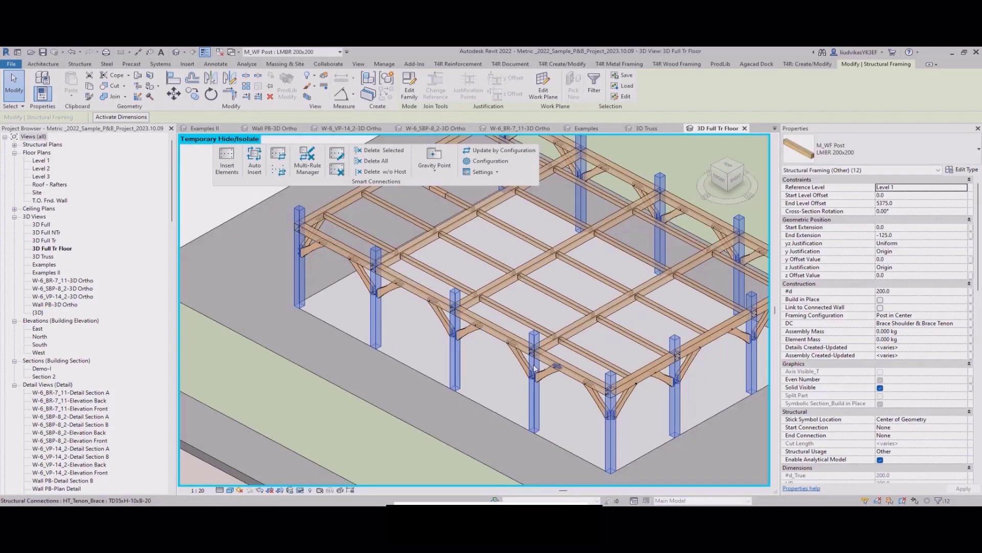
pyautogui.moveTo(535, 368); pyautogui.dragTo(380, 364, button='middle')
pyautogui.scroll(1, 486, 449)
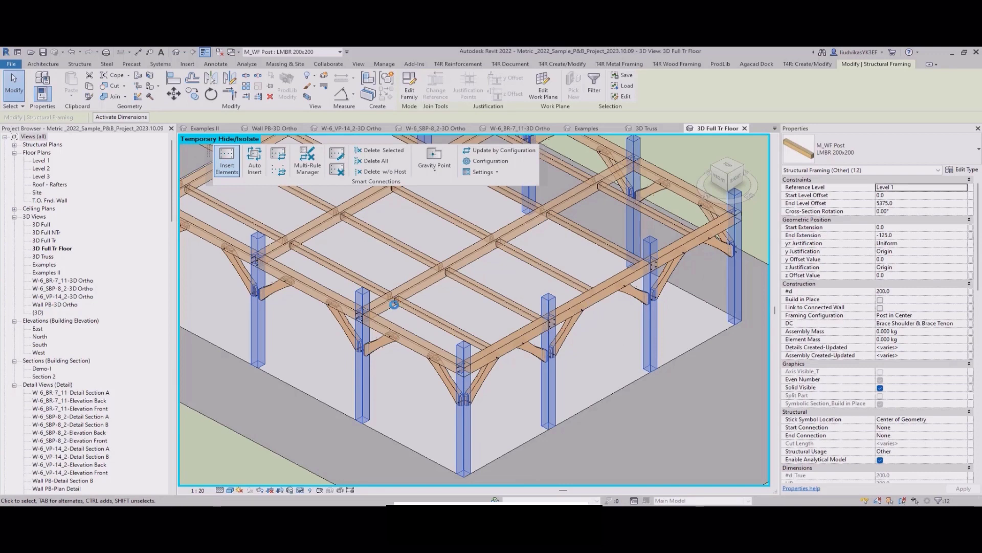
# Insert Post Base smart details with the Post Base configuration on the selected M_WF Post LMBR 200x200 elements
pyautogui.click(227, 164)
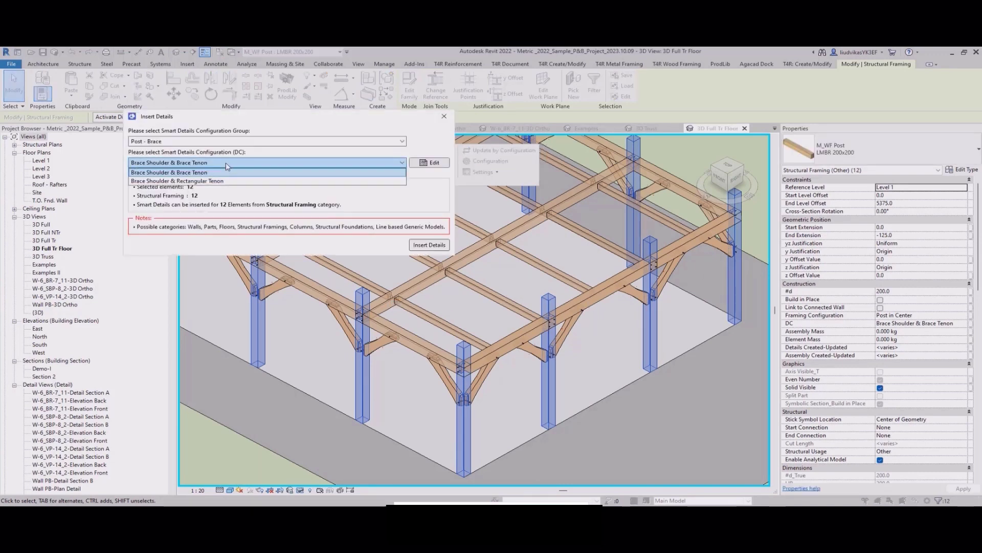
pyautogui.click(217, 142)
pyautogui.click(217, 143)
pyautogui.click(169, 288)
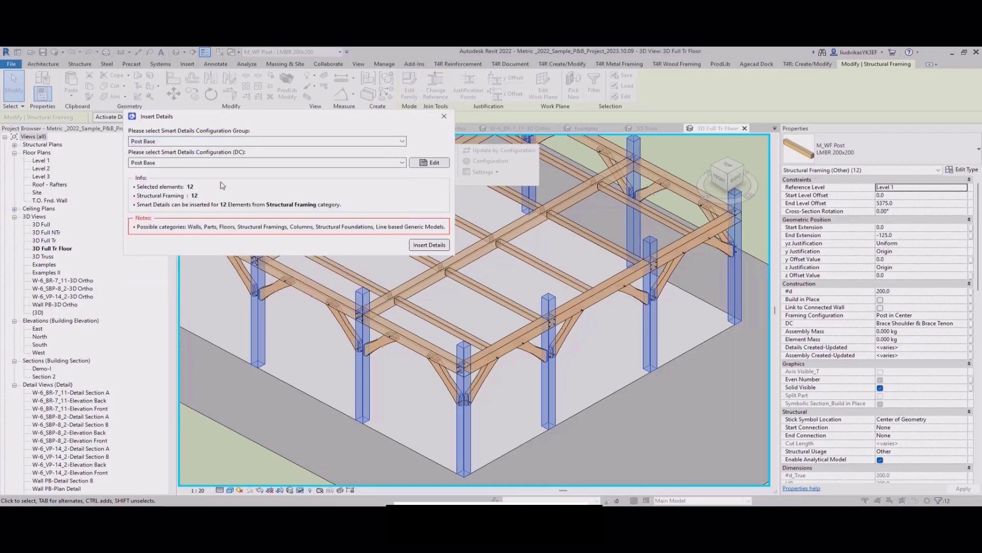
pyautogui.click(435, 246)
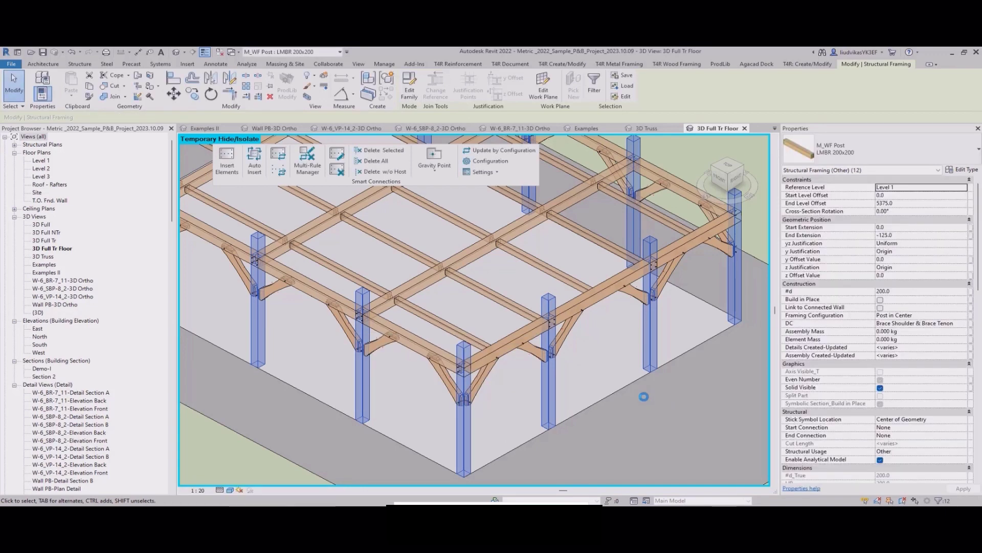
# Clear the selection, then temporarily isolate the M_WF Corner Brace_Main beside the corner post to examine its arc cut and end tenons
pyautogui.click(352, 456)
pyautogui.scroll(3, 444, 375)
pyautogui.scroll(3, 444, 376)
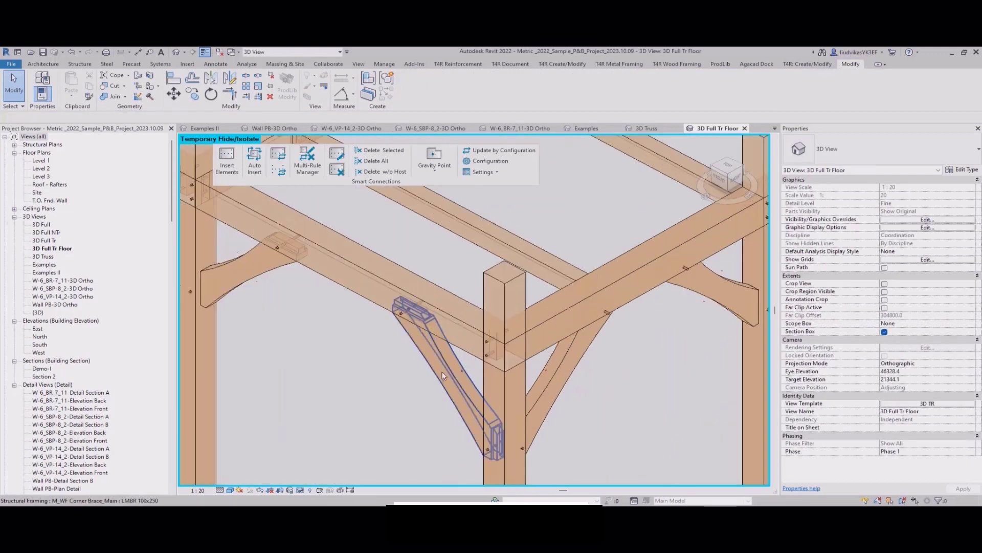
pyautogui.click(444, 375)
pyautogui.press('h')
pyautogui.press('i')
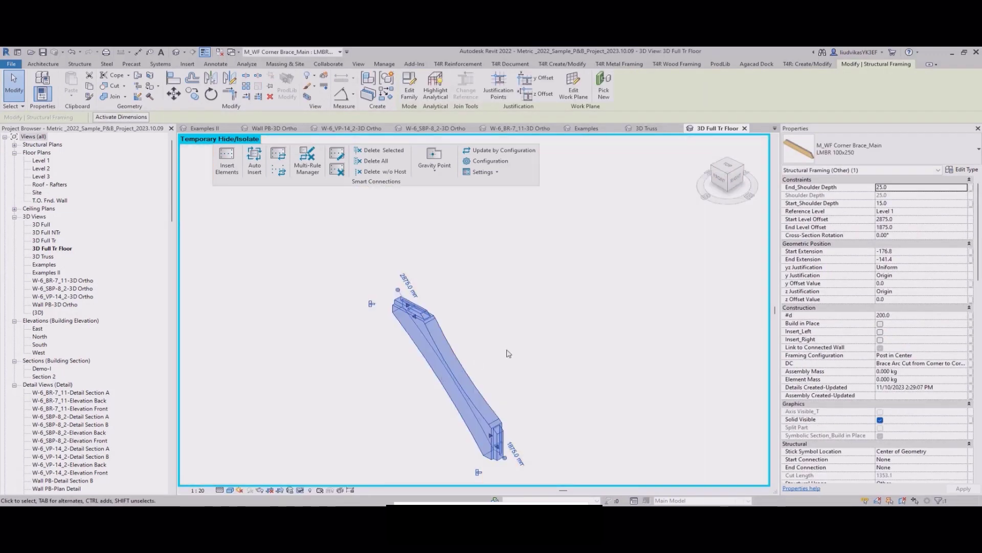
pyautogui.scroll(3, 500, 457)
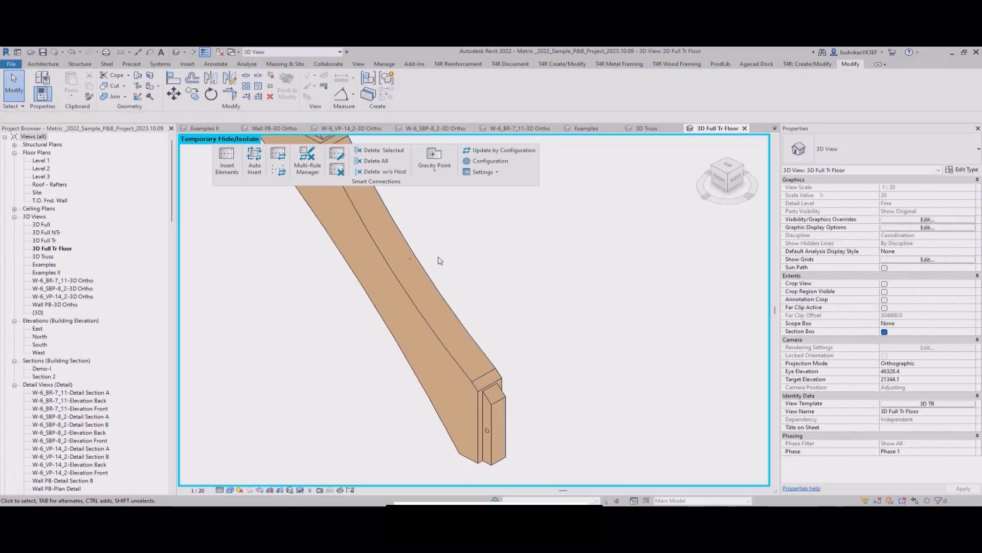
pyautogui.moveTo(438, 259); pyautogui.dragTo(533, 387, button='middle')
pyautogui.scroll(-4, 532, 386)
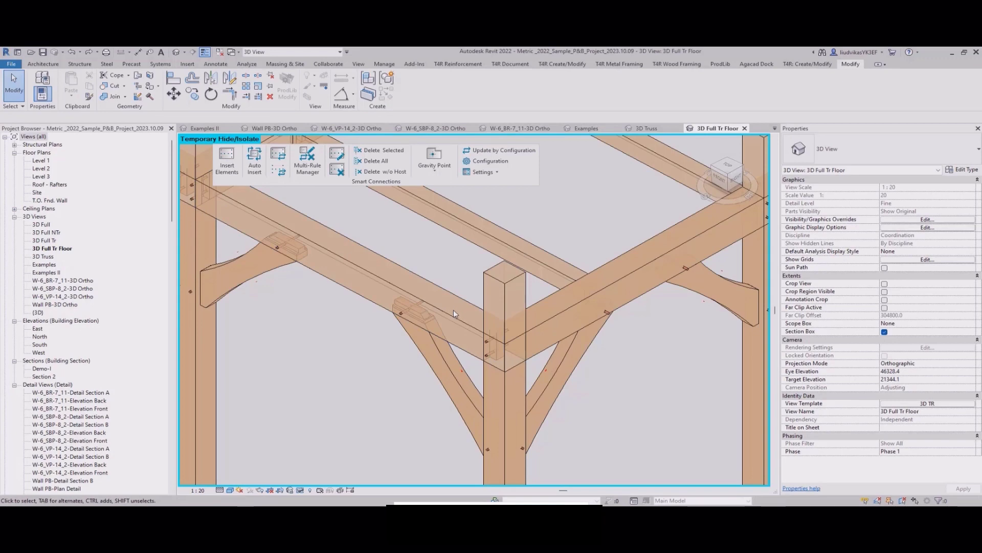
# Temporarily isolate the M_WF Girder LMBR 200x250 beside the corner post and bring its full length into view
pyautogui.click(432, 300)
pyautogui.press('h')
pyautogui.press('i')
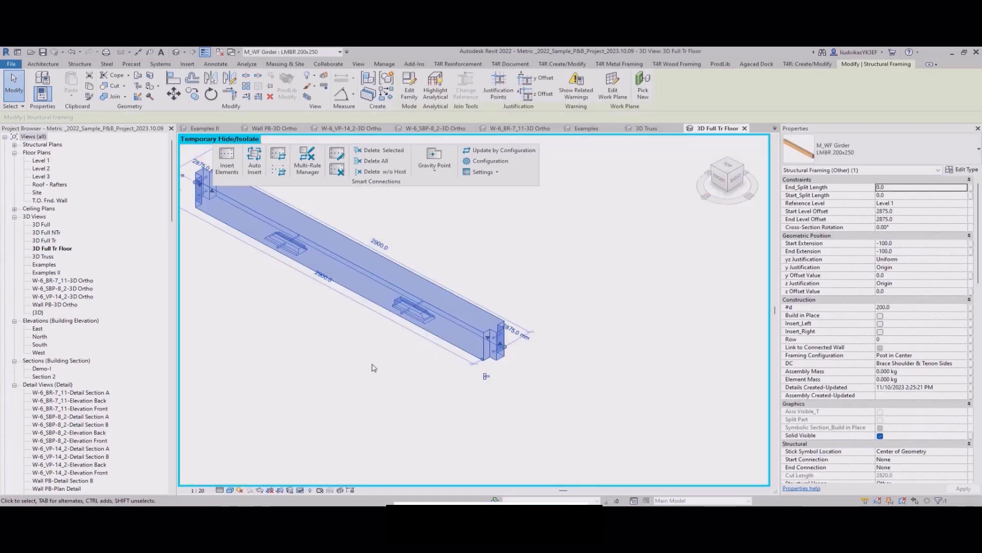
pyautogui.moveTo(318, 360); pyautogui.dragTo(389, 418, button='middle')
pyautogui.click(383, 413)
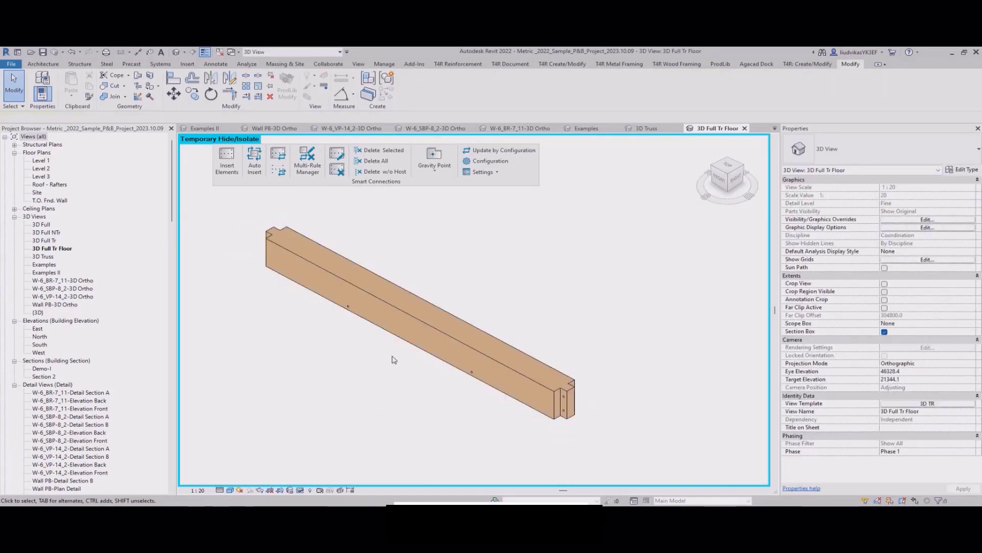
# Examine the brace mortises on the underside of the isolated girder, and reset the temporary isolation
pyautogui.click(369, 311)
pyautogui.keyDown('shift'); pyautogui.moveTo(355, 388); pyautogui.dragTo(529, 237, button='middle'); pyautogui.keyUp('shift')
pyautogui.click(516, 236)
pyautogui.scroll(3, 352, 329)
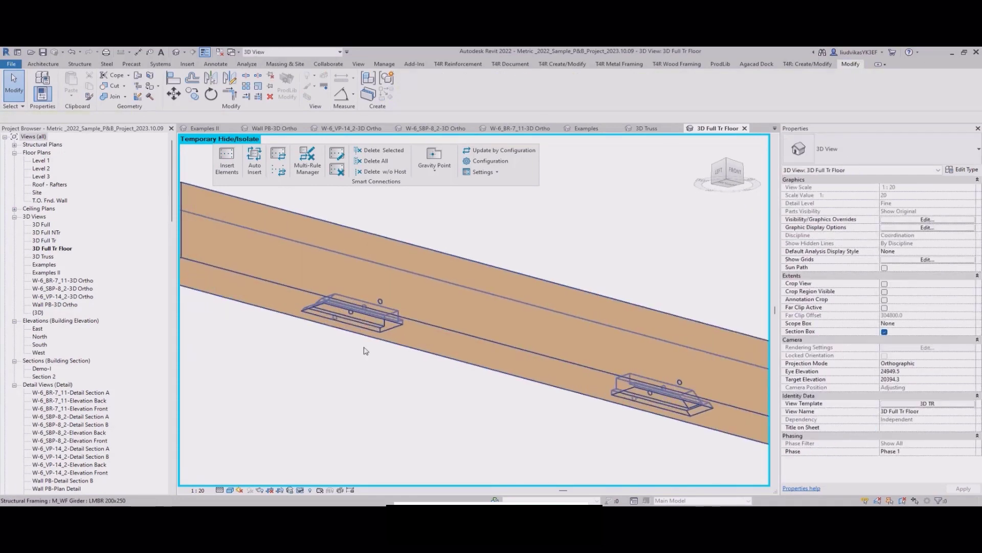
pyautogui.moveTo(413, 434); pyautogui.dragTo(319, 413, button='middle')
pyautogui.scroll(-5, 441, 433)
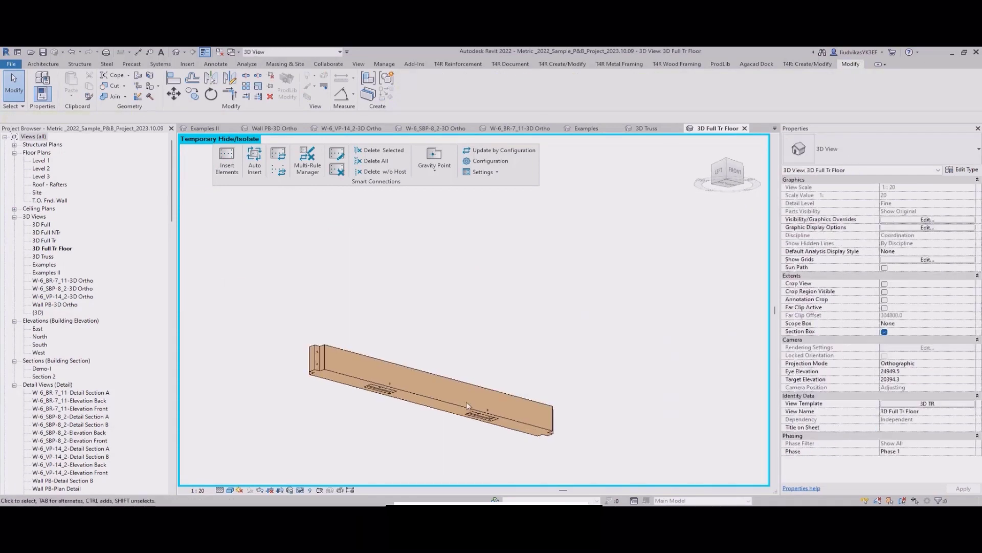
pyautogui.keyDown('shift'); pyautogui.moveTo(465, 401); pyautogui.dragTo(453, 323, button='middle'); pyautogui.keyUp('shift')
pyautogui.click(300, 490)
pyautogui.click(314, 477)
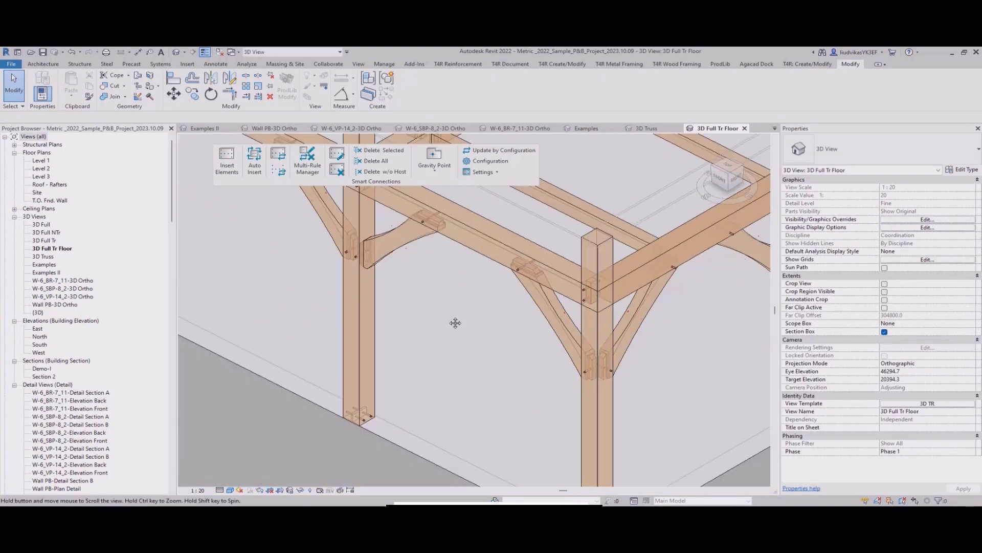
# Temporarily isolate the M_WF Post LMBR 200x200 adjacent to the corner post and clear the selection
pyautogui.click(357, 334)
pyautogui.moveTo(357, 334); pyautogui.dragTo(433, 403, button='middle')
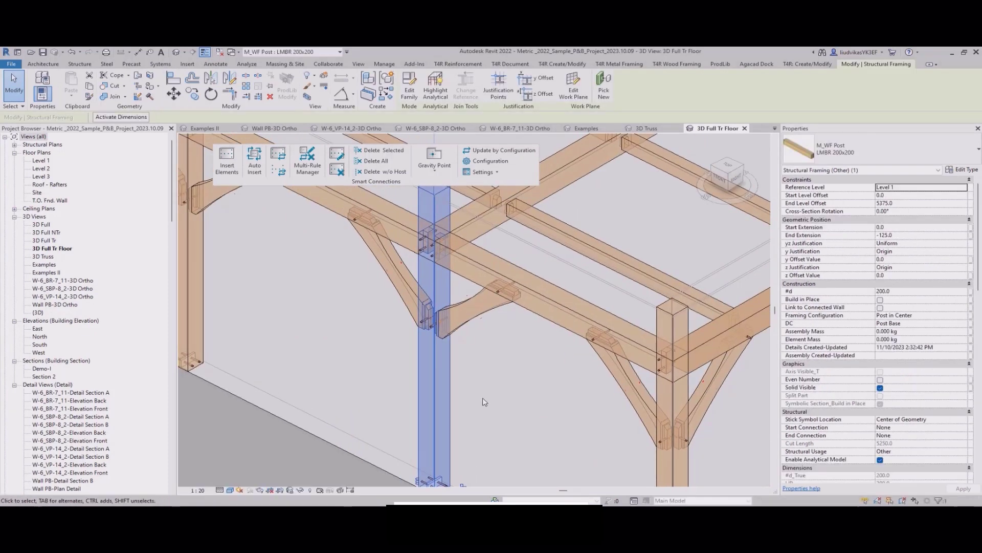
pyautogui.press('h')
pyautogui.press('i')
pyautogui.click(516, 370)
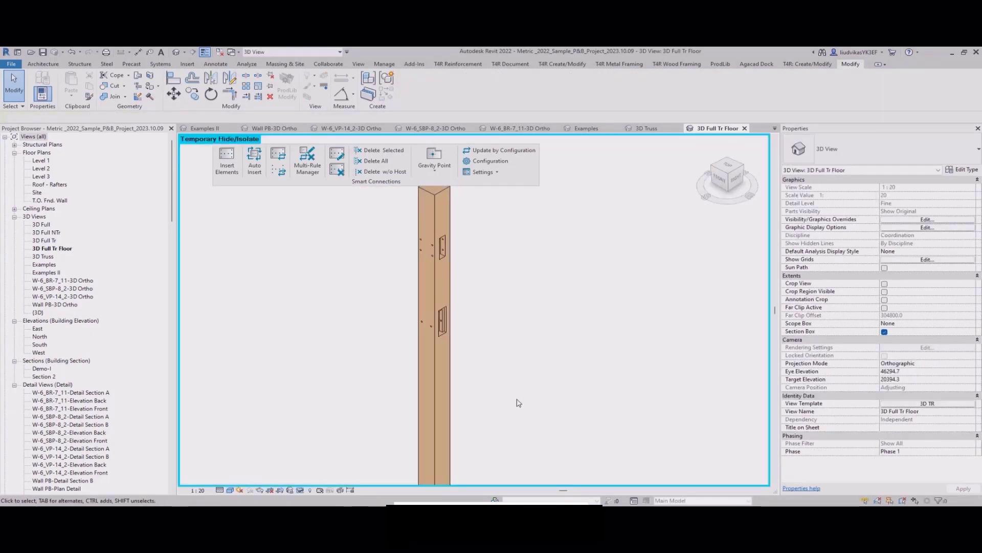
# Examine the girder and brace mortises, dowel holes and base cuts on the isolated post from several angles
pyautogui.scroll(-3, 513, 377)
pyautogui.scroll(5, 506, 374)
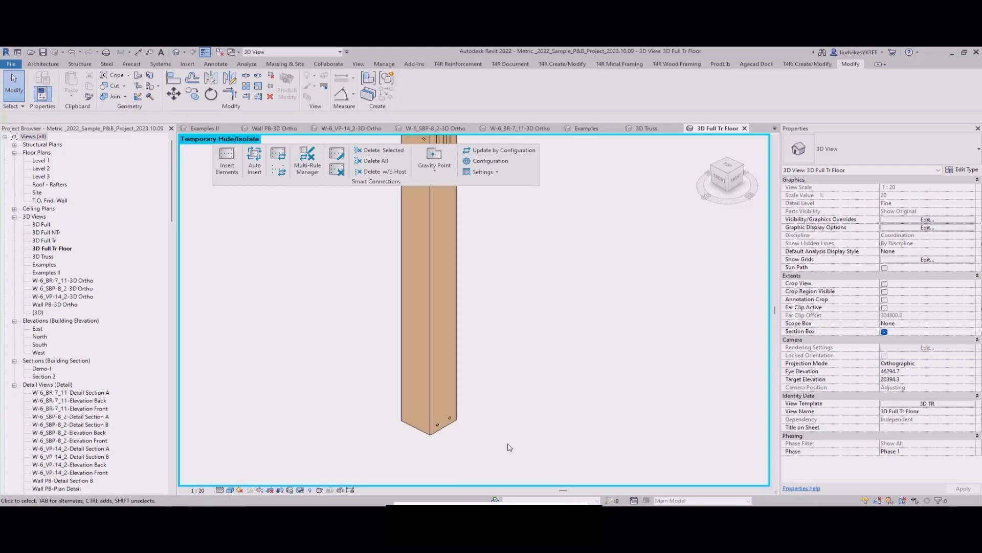
pyautogui.click(460, 423)
pyautogui.keyDown('shift'); pyautogui.moveTo(536, 395); pyautogui.dragTo(529, 391, button='middle'); pyautogui.keyUp('shift')
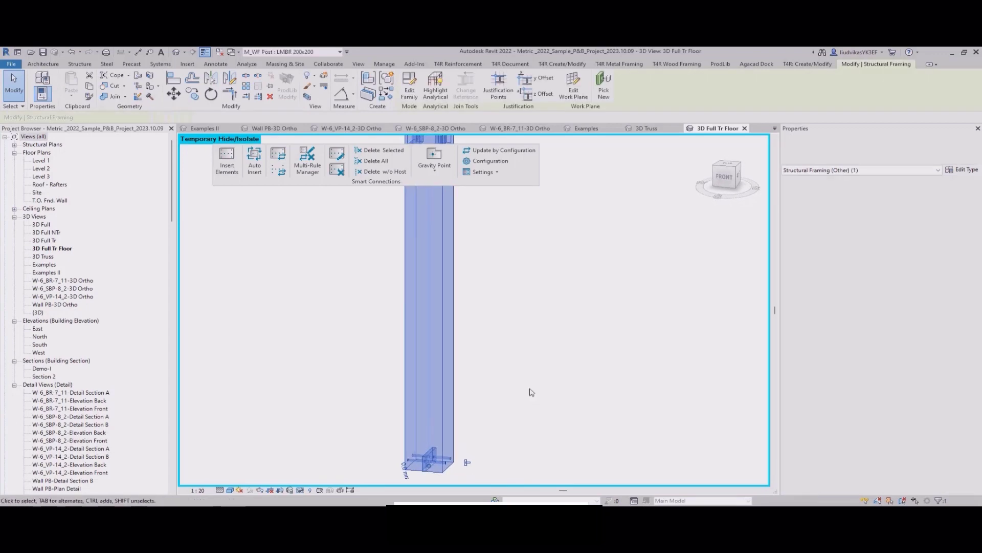
pyautogui.scroll(-3, 528, 392)
pyautogui.moveTo(520, 317); pyautogui.dragTo(497, 438, button='middle')
pyautogui.click(535, 390)
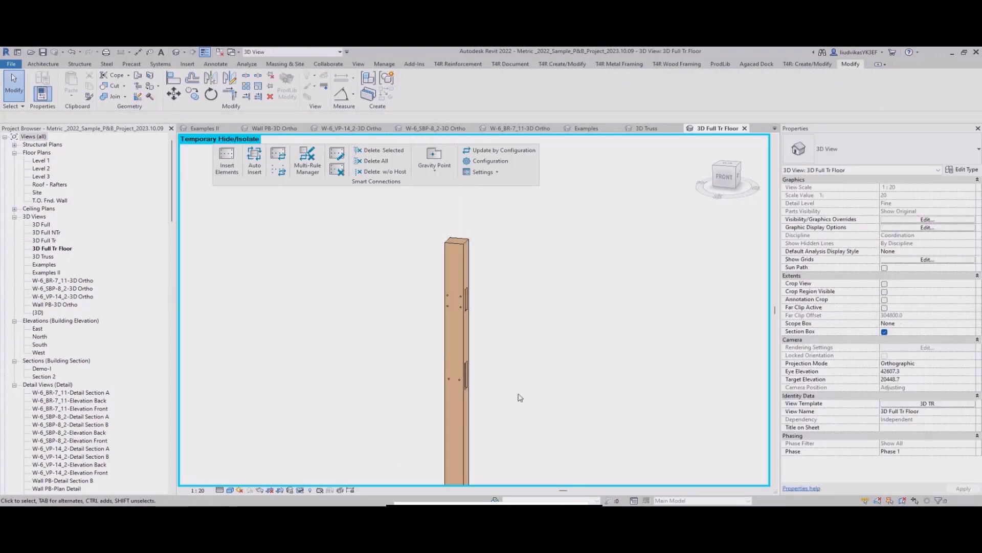
pyautogui.keyDown('shift'); pyautogui.moveTo(520, 396); pyautogui.dragTo(408, 339, button='middle'); pyautogui.keyUp('shift')
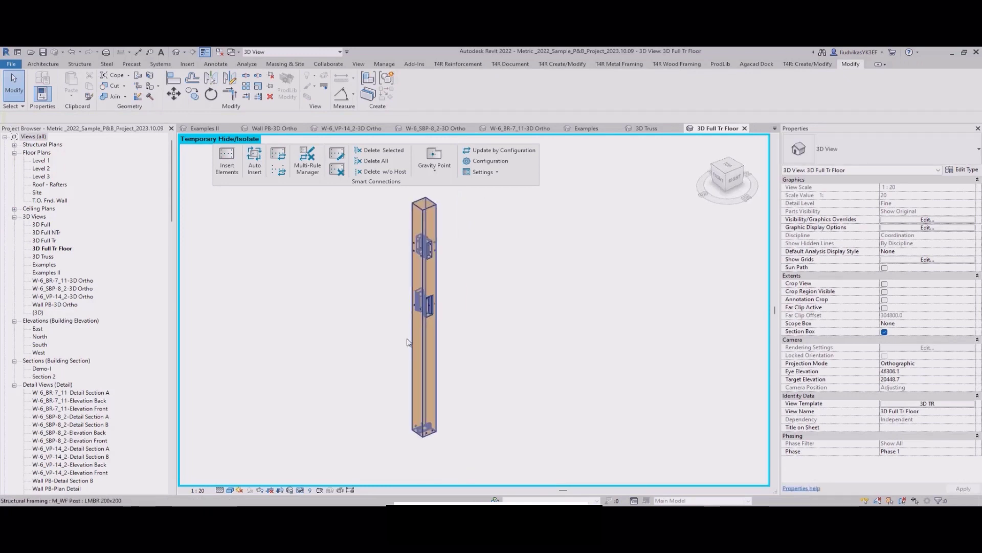
# Reset the temporary isolation and examine the complete timber floor frame with its inserted connections
pyautogui.click(301, 490)
pyautogui.click(318, 480)
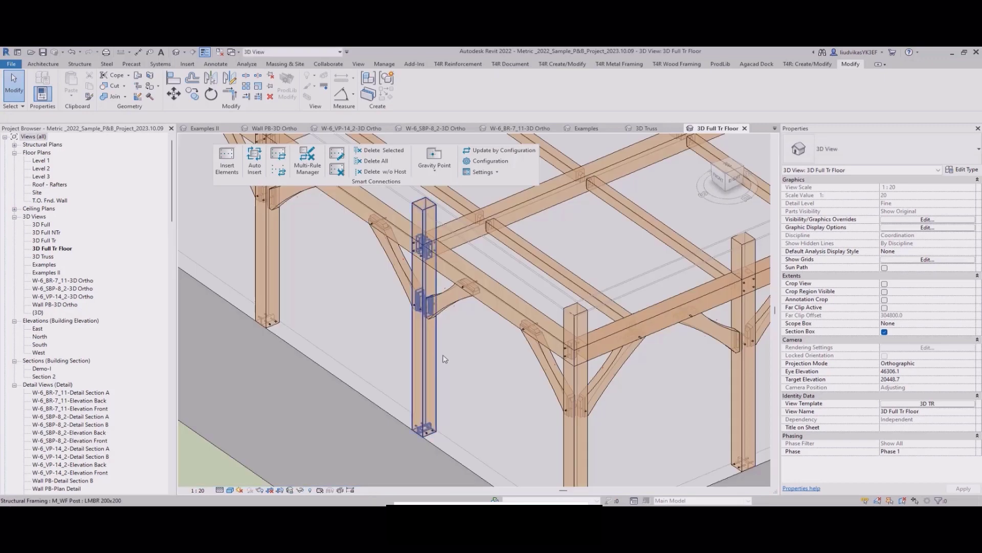
pyautogui.scroll(-2, 446, 362)
pyautogui.keyDown('shift'); pyautogui.moveTo(449, 362); pyautogui.dragTo(470, 370, button='middle'); pyautogui.keyUp('shift')
pyautogui.scroll(-2, 518, 319)
pyautogui.moveTo(517, 318); pyautogui.dragTo(450, 376, button='middle')
pyautogui.scroll(-1, 454, 362)
pyautogui.scroll(1, 445, 379)
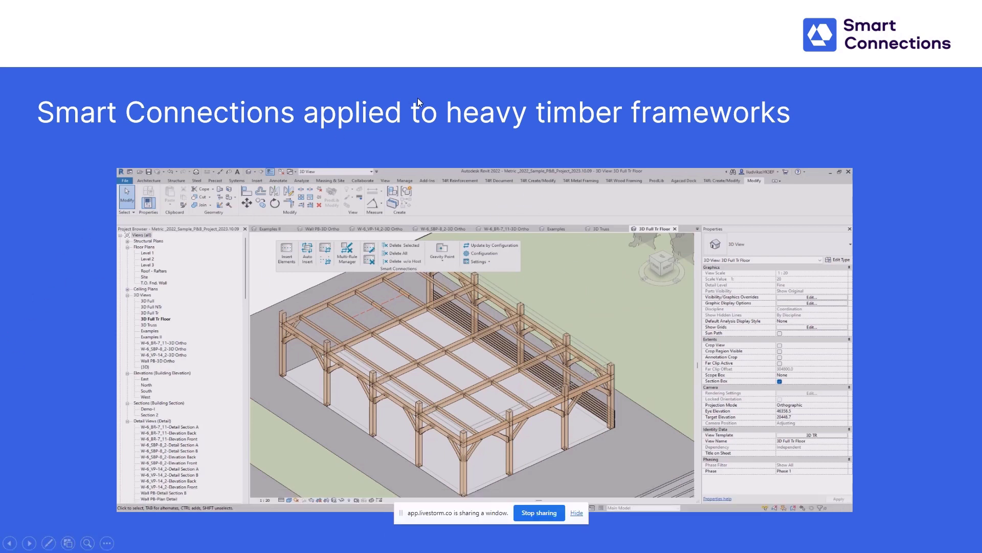
pyautogui.click(435, 97)
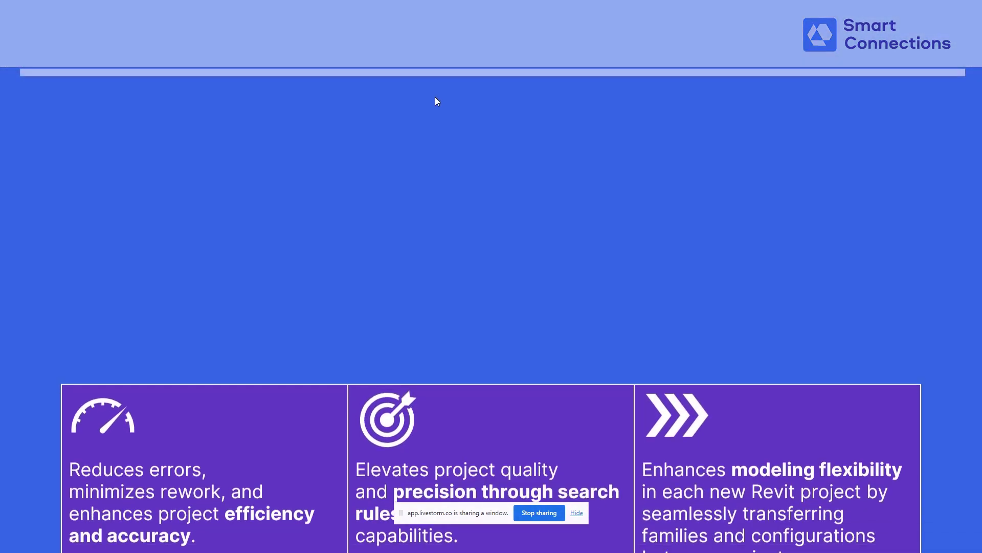